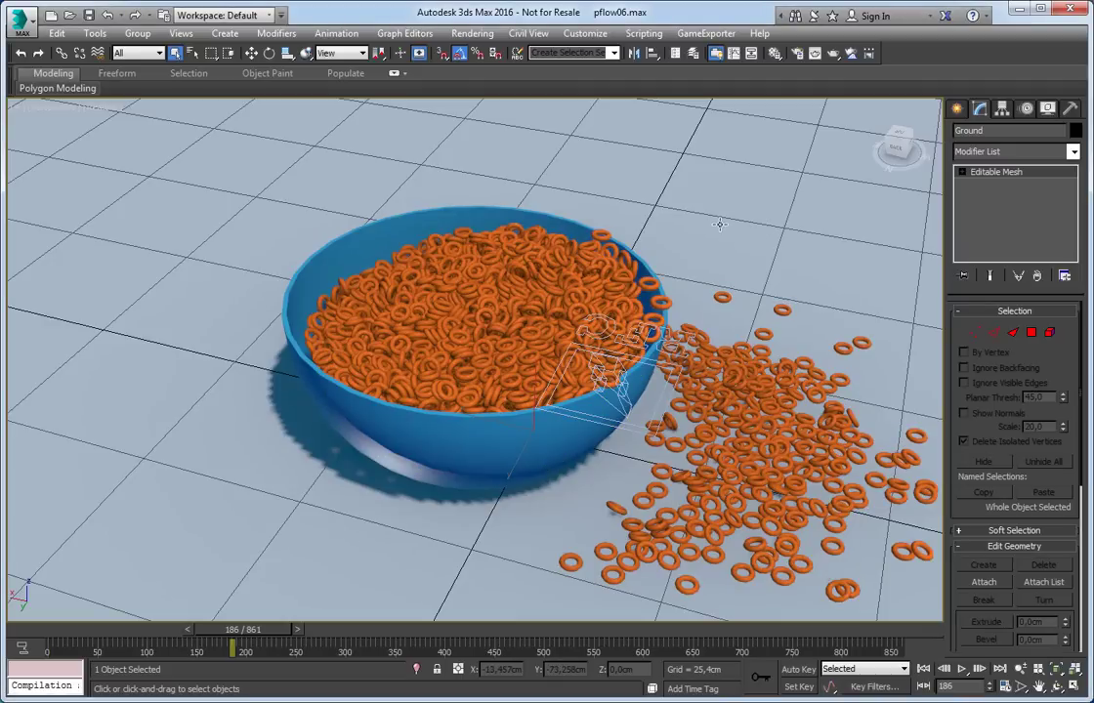
Scrub the timeline back through the earlier frames to examine the orange rings falling into the bowl
middle_click_drag(703, 215, 673, 219)
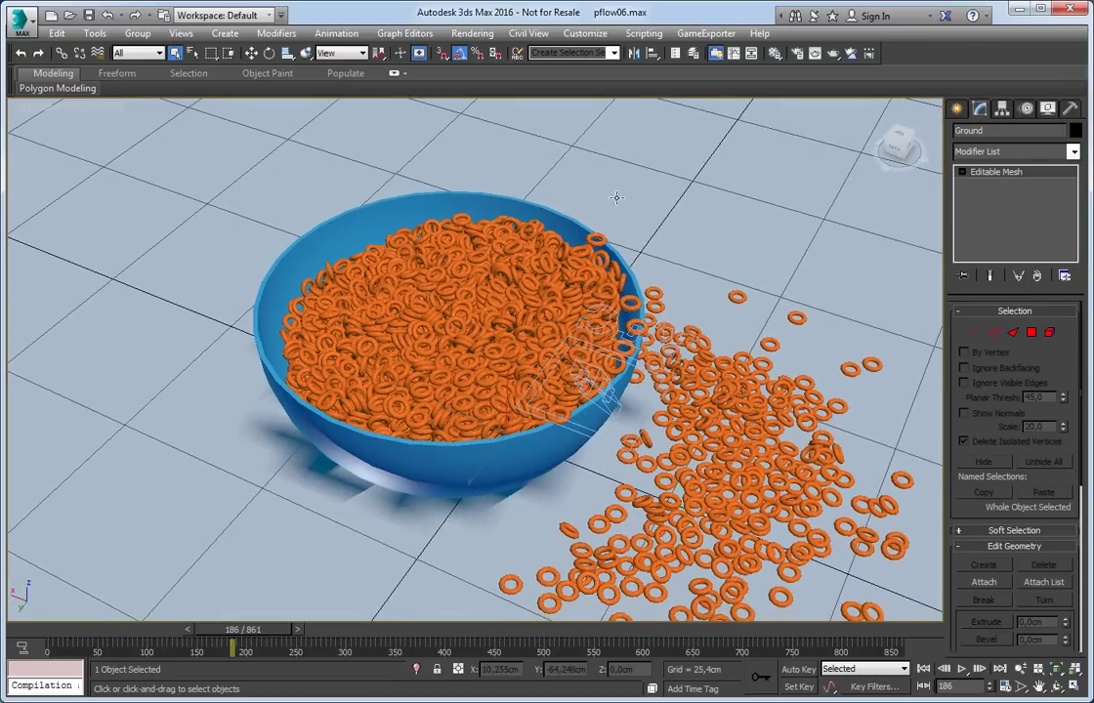
scroll(616, 197, "down", 3)
middle_click_drag(554, 160, 463, 215)
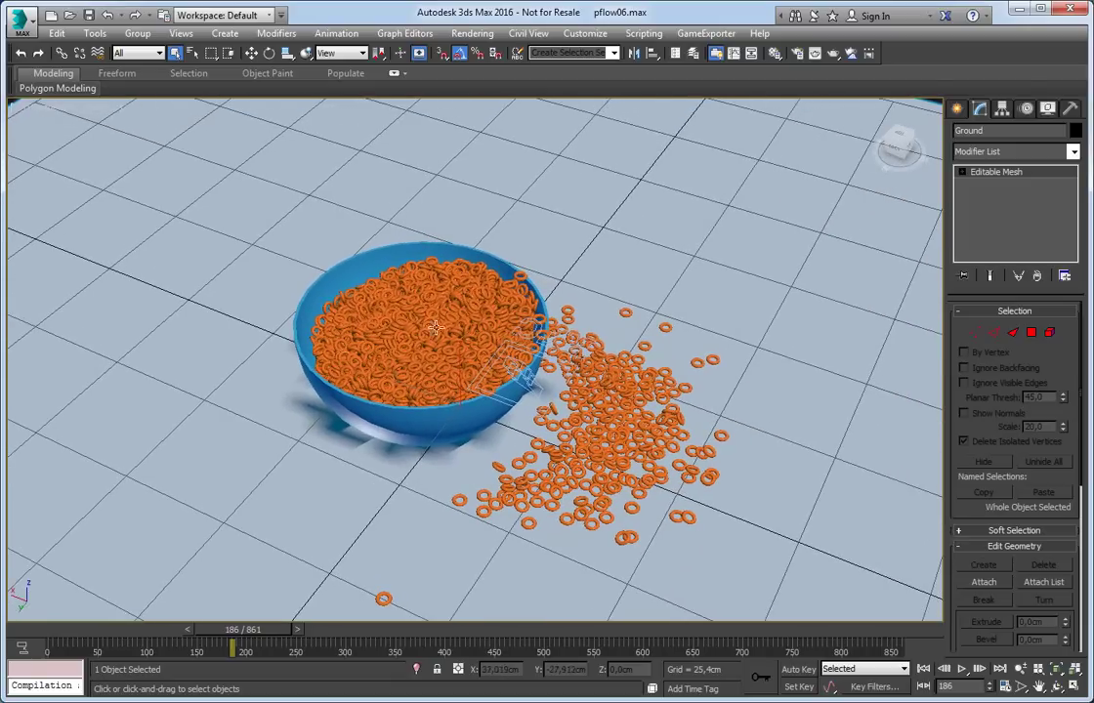
left_click_drag(32, 635, 151, 633)
middle_click_drag(339, 415, 344, 419, "alt")
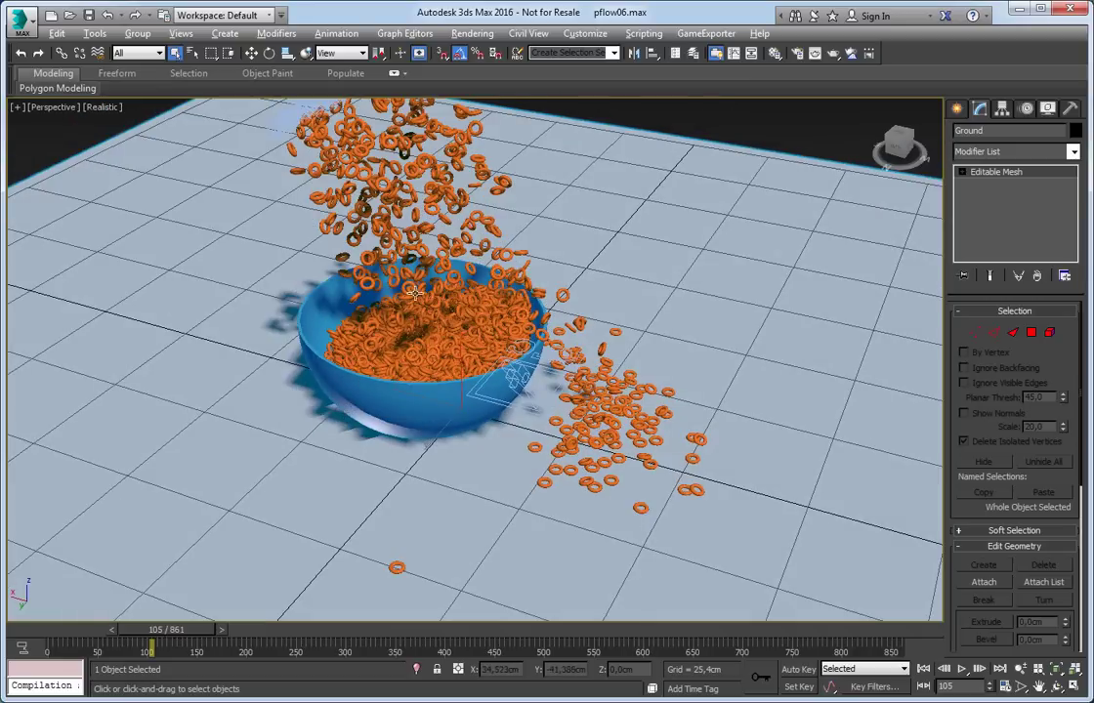
middle_click_drag(415, 292, 372, 239, "alt")
left_click_drag(151, 635, 44, 655)
key("/")
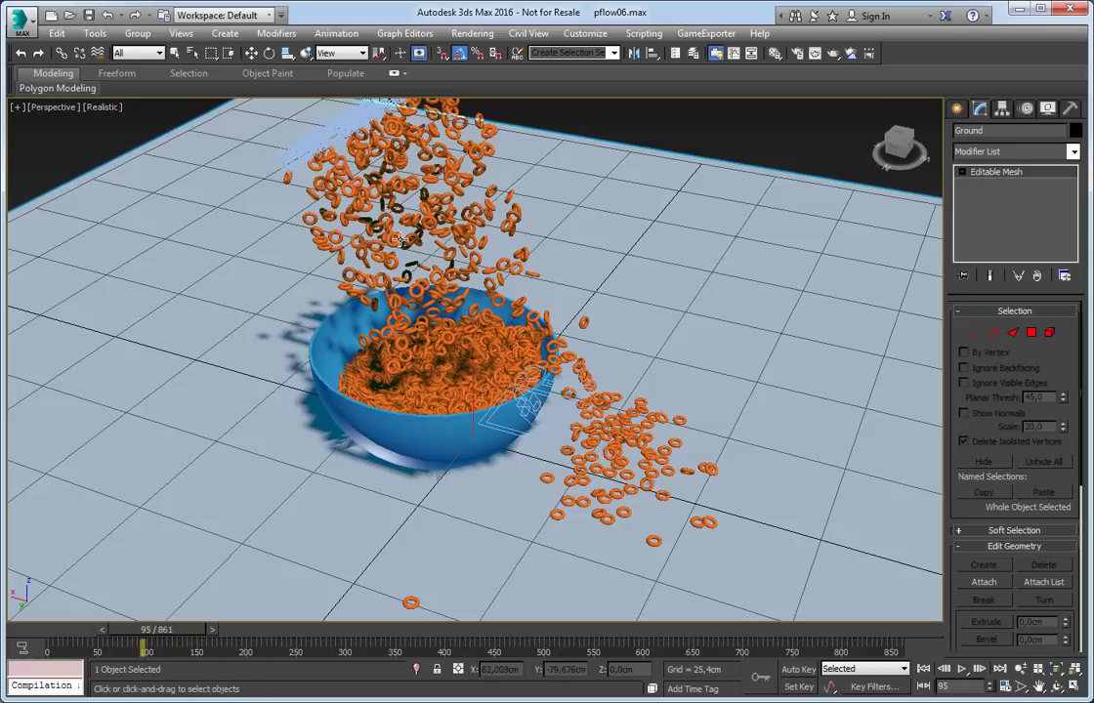
key("q")
left_click_drag(183, 630, 95, 630)
Play back the finished ring simulation and examine the filled bowl and the spilled rings from several angles
key("slash")
scroll(672, 283, "up", 3)
middle_click_drag(730, 298, 651, 322)
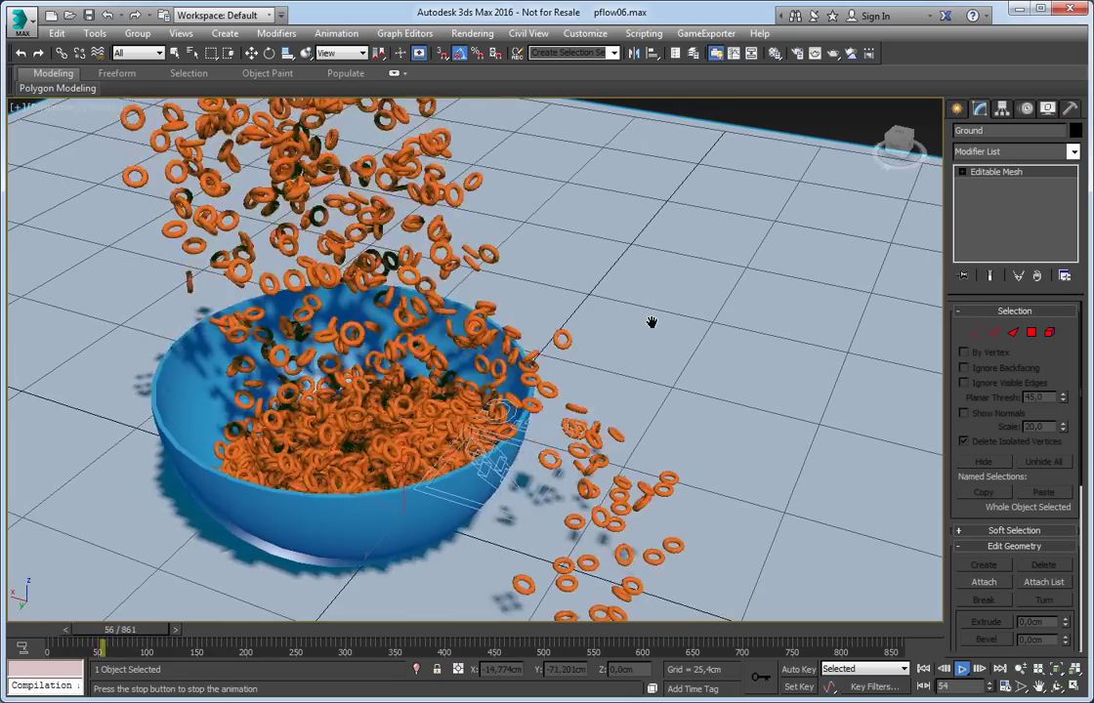
scroll(647, 324, "down", 5)
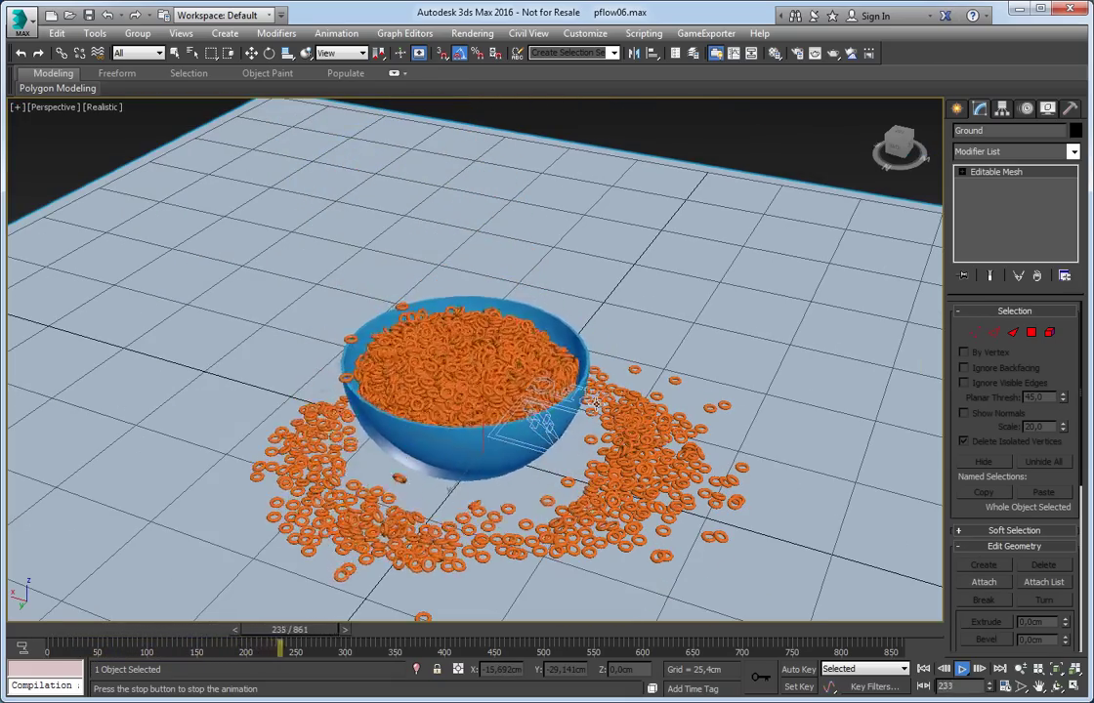
middle_click_drag(597, 393, 618, 315)
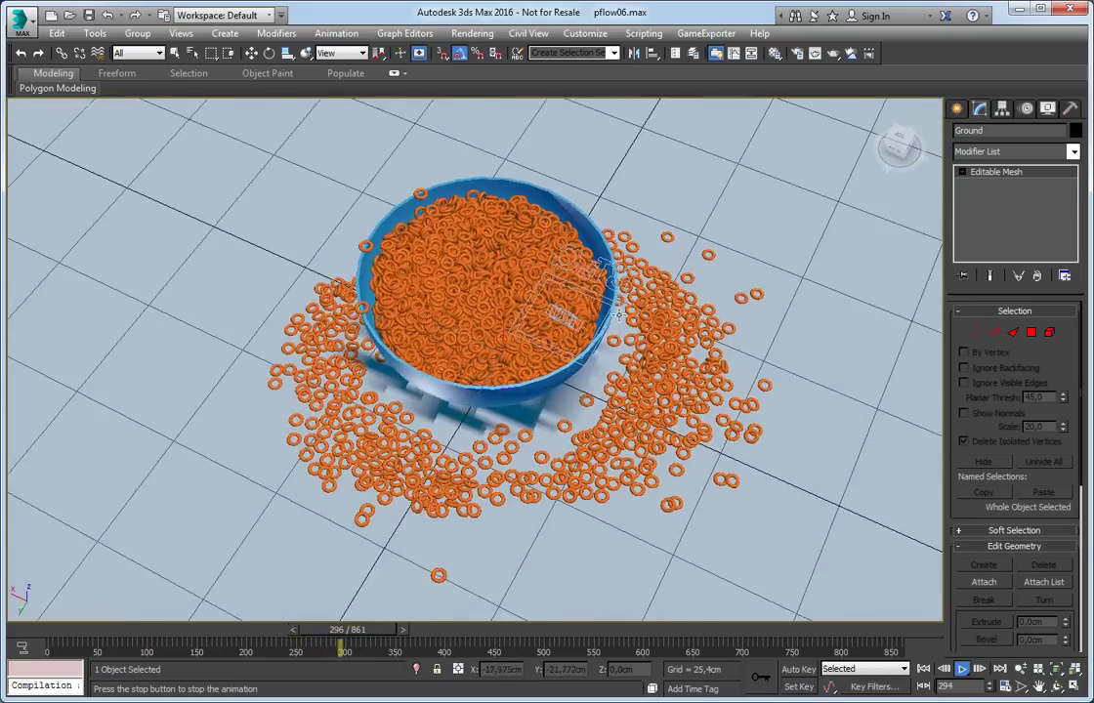
scroll(618, 314, "up", 2)
left_click(89, 633)
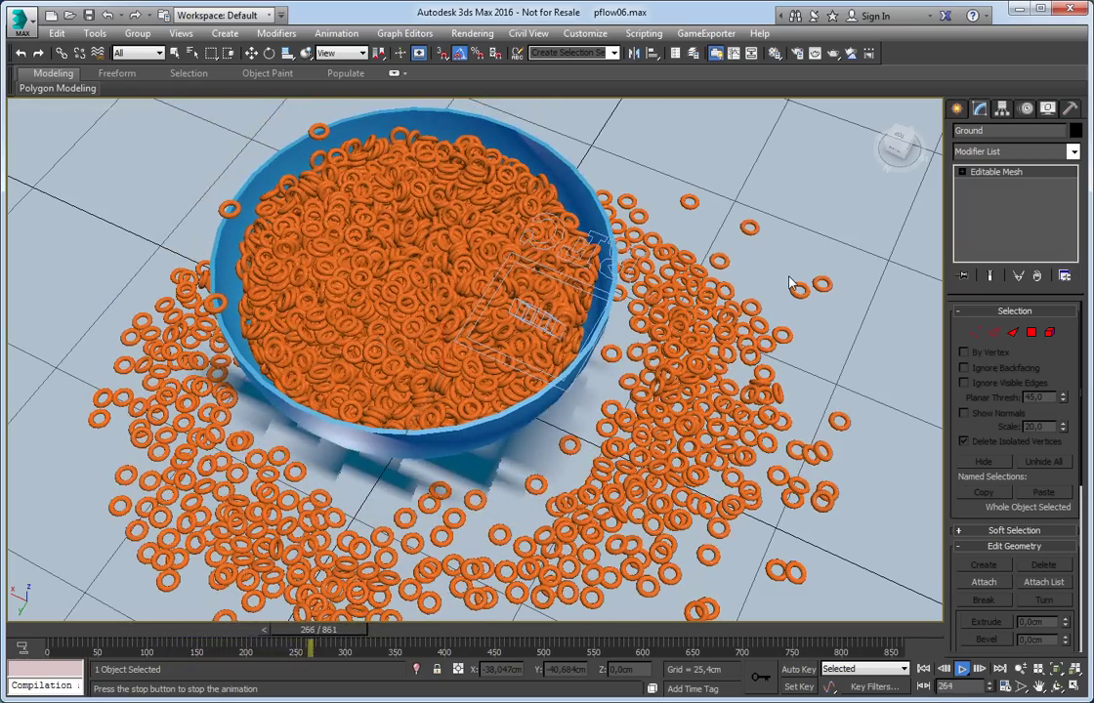
middle_click_drag(789, 284, 704, 342, "alt")
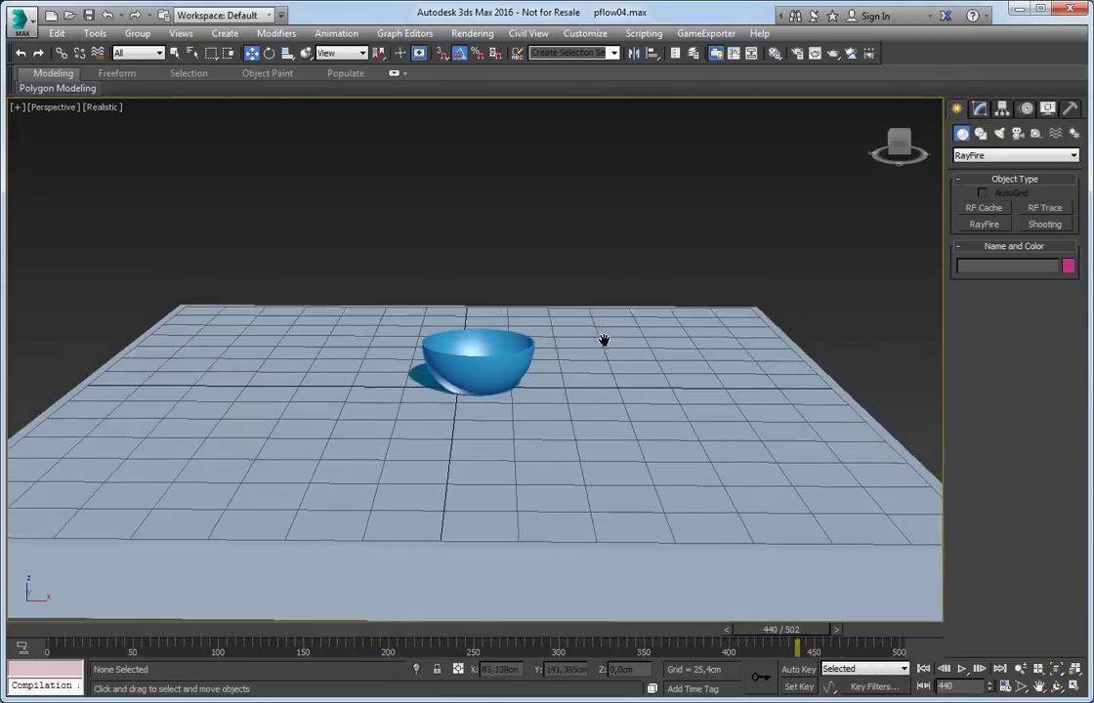
Create a circular PF Source emitter about 44 cm in diameter on the ground beside the blue bowl
middle_click_drag(604, 332, 546, 356, "alt")
left_click(517, 367)
key("z")
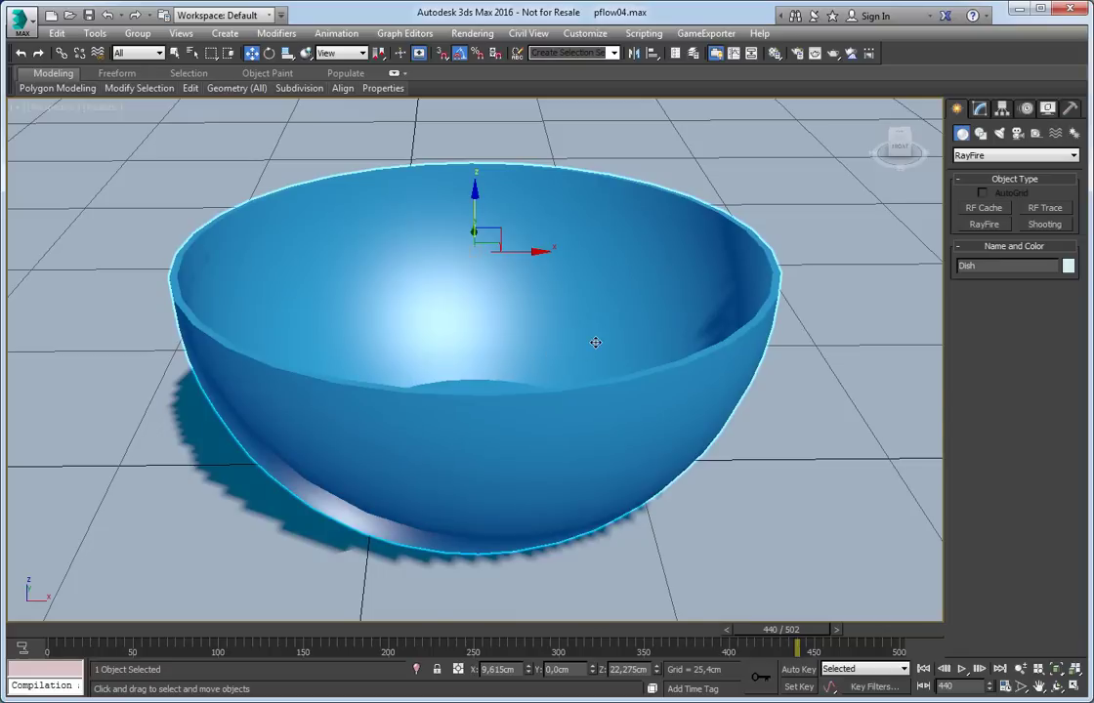
scroll(595, 342, "down", 6)
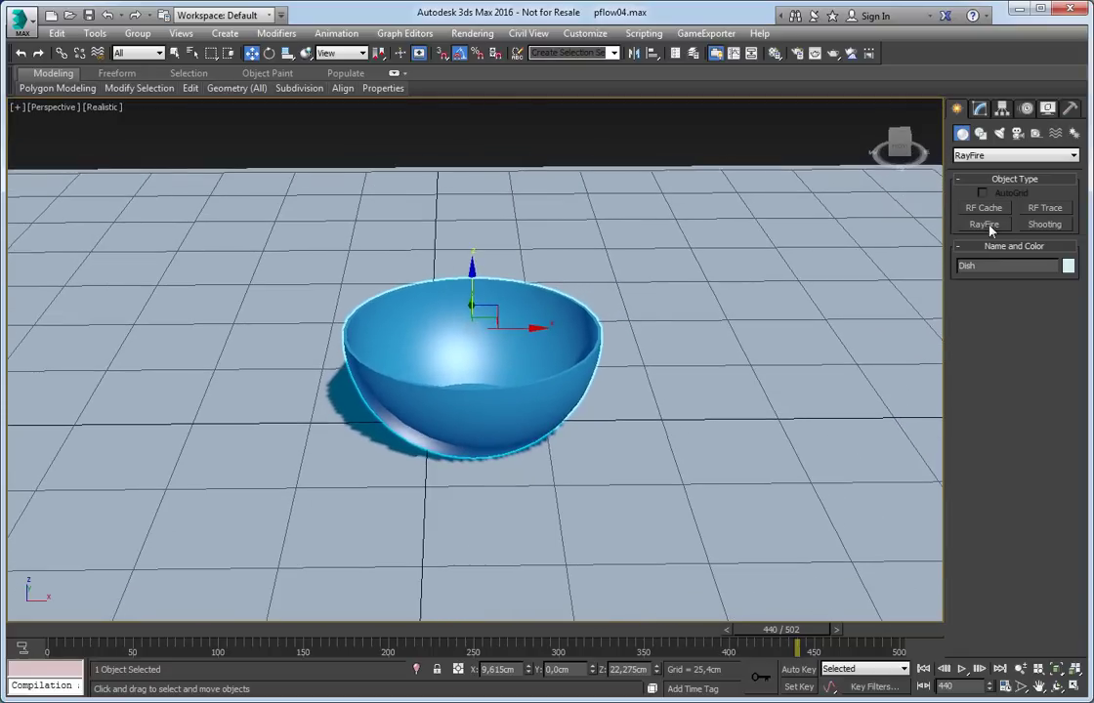
left_click(979, 157)
left_click(982, 195)
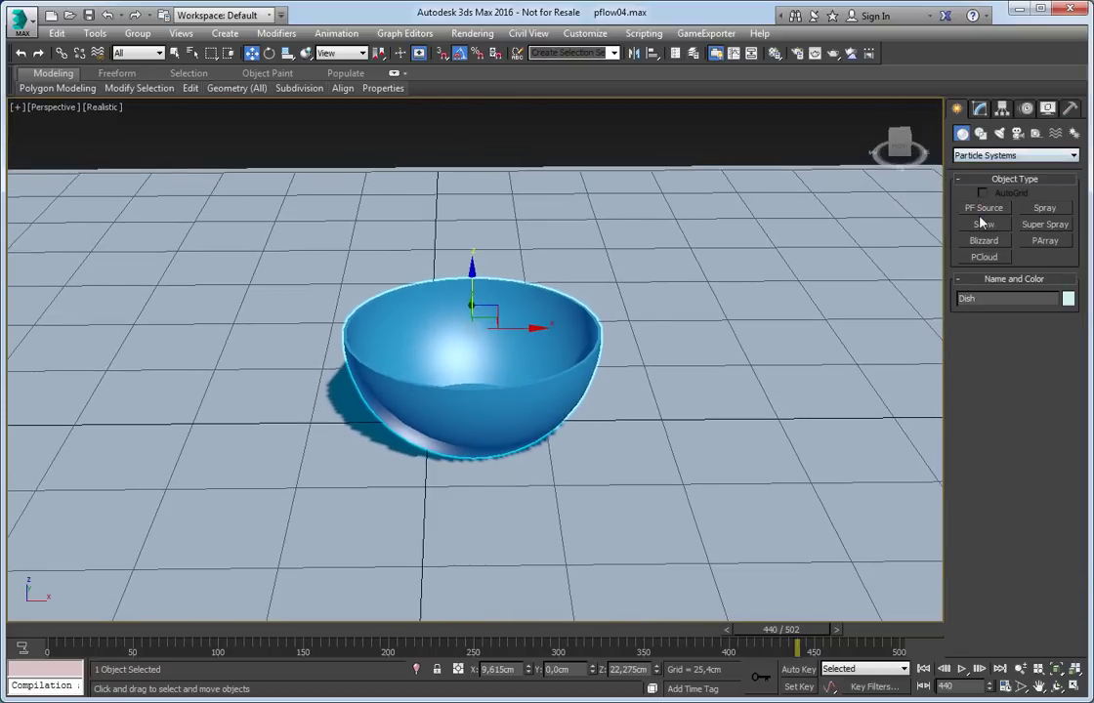
left_click(980, 210)
left_click_drag(737, 367, 801, 399)
right_click(741, 389)
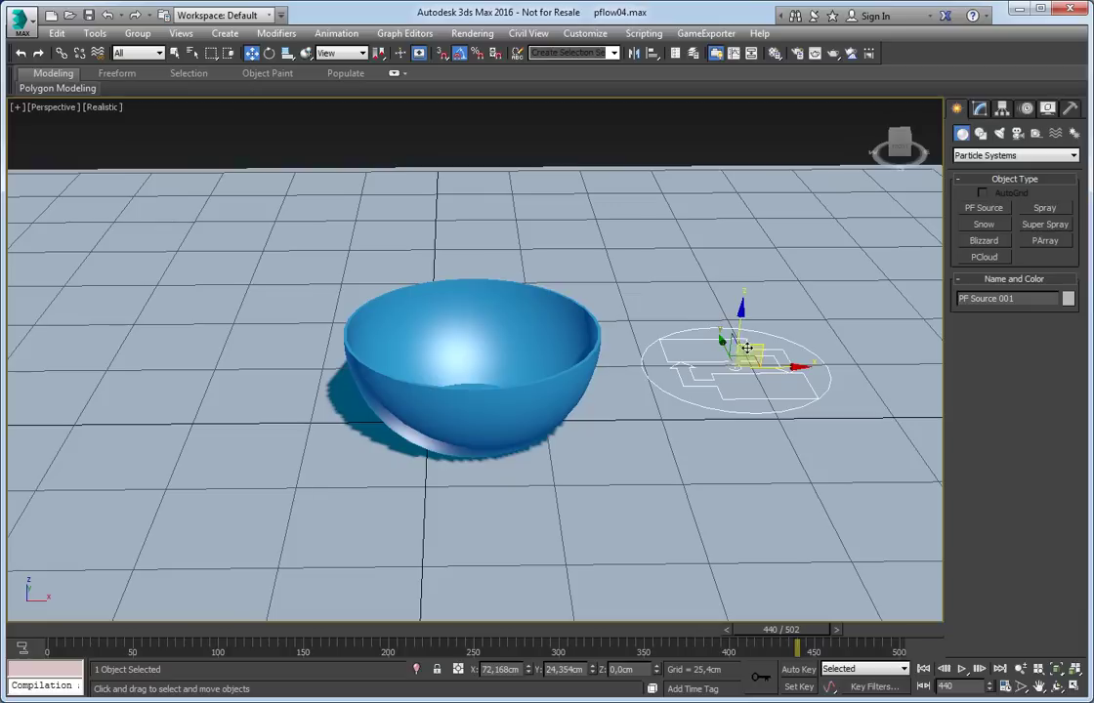
Move the PF Source above the bowl to about X 34.6, Y -2.9, Z 85.7 cm and tilt its emission arrow down toward the bowl
left_click(979, 109)
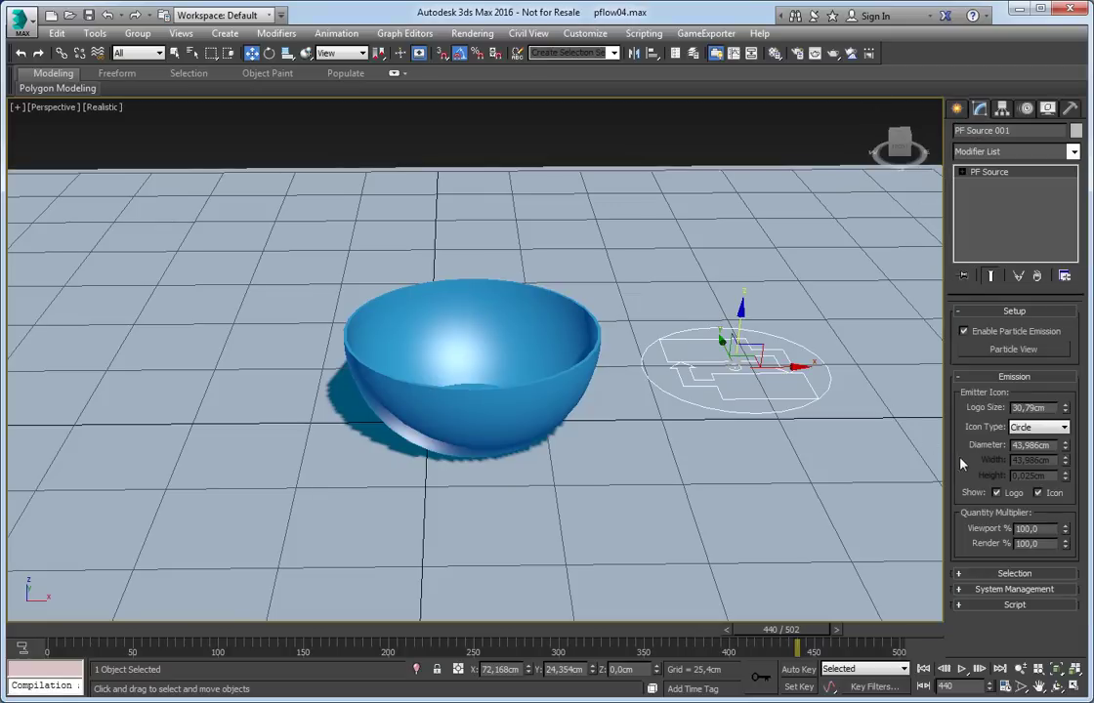
middle_click_drag(772, 346, 765, 312, "alt")
left_click_drag(754, 344, 659, 94)
middle_click_drag(630, 192, 674, 468)
left_click_drag(701, 346, 635, 249)
key("e")
middle_click_drag(635, 249, 576, 334, "alt")
key("w")
left_click_drag(639, 317, 531, 324)
middle_click_drag(532, 324, 654, 245, "alt")
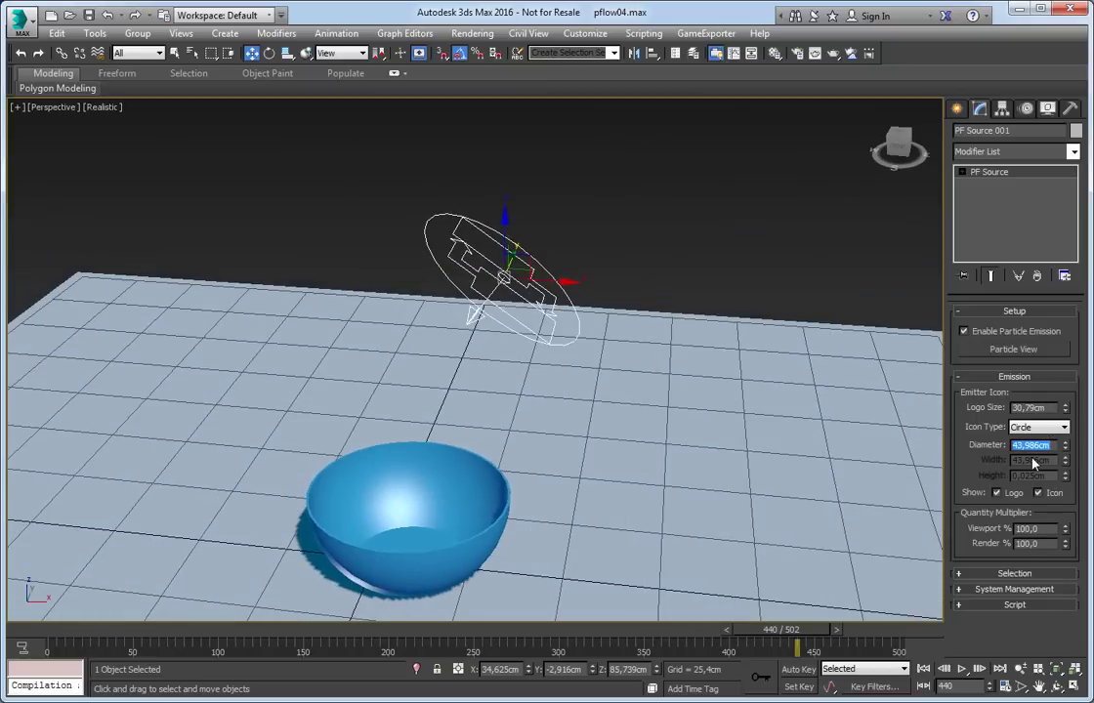
Try a 35 cm diameter for the circular emitter icon, and enlarge it to 41.65 cm
type("35")
key("Return")
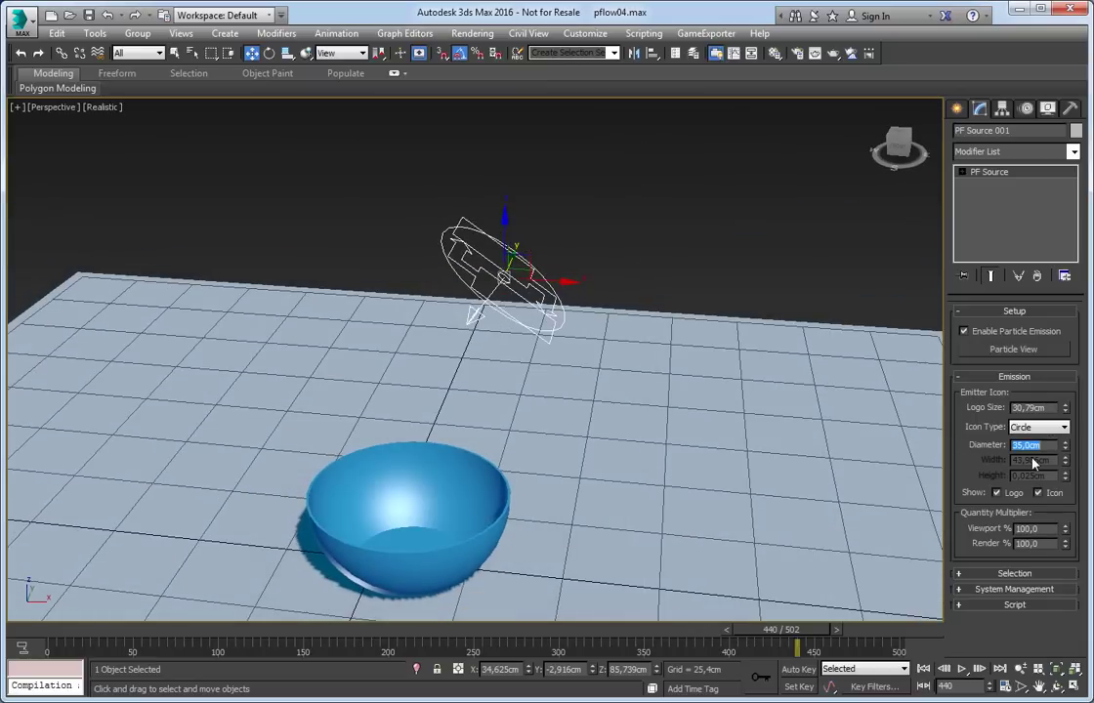
middle_click_drag(744, 440, 763, 410, "alt")
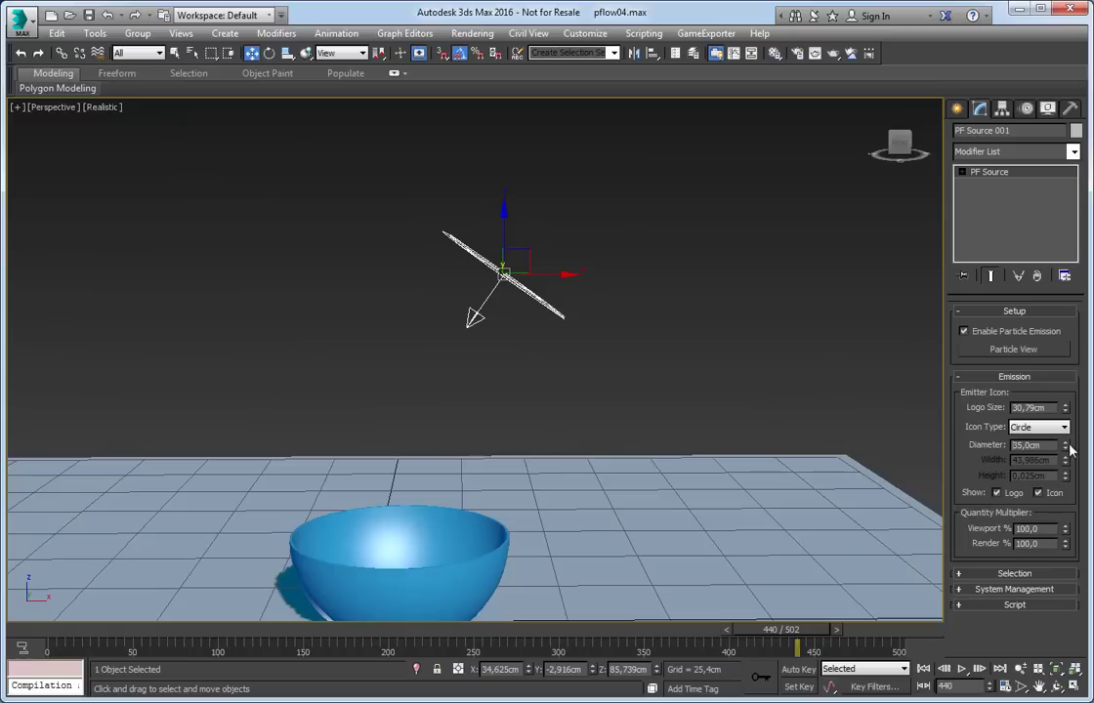
left_click_drag(1064, 438, 1064, 383)
middle_click_drag(766, 364, 674, 439, "alt")
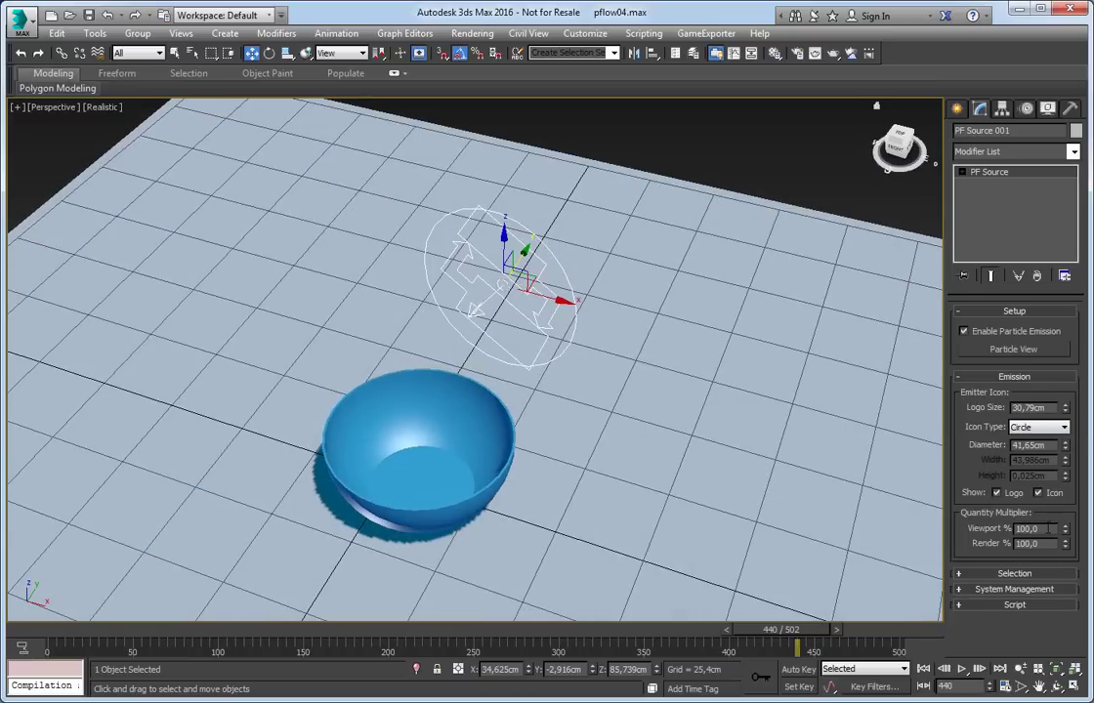
left_click_drag(1050, 528, 994, 535)
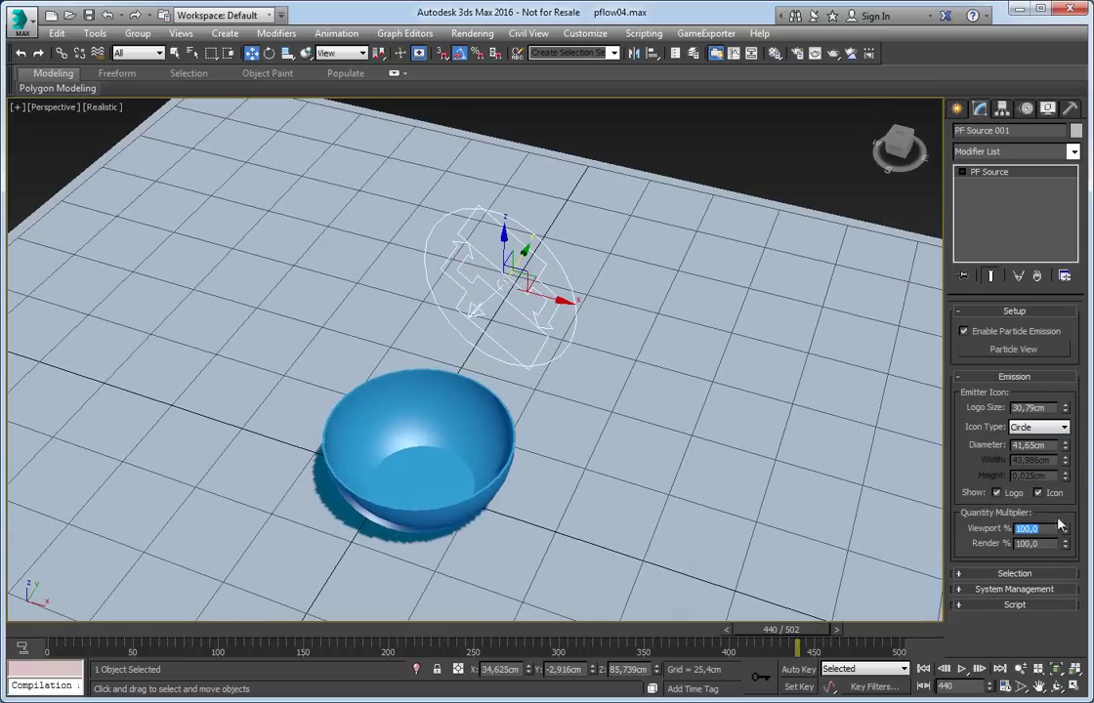
Open Particle View, bring the PF Source and its event into clear view, and widen the window
left_click(1016, 348)
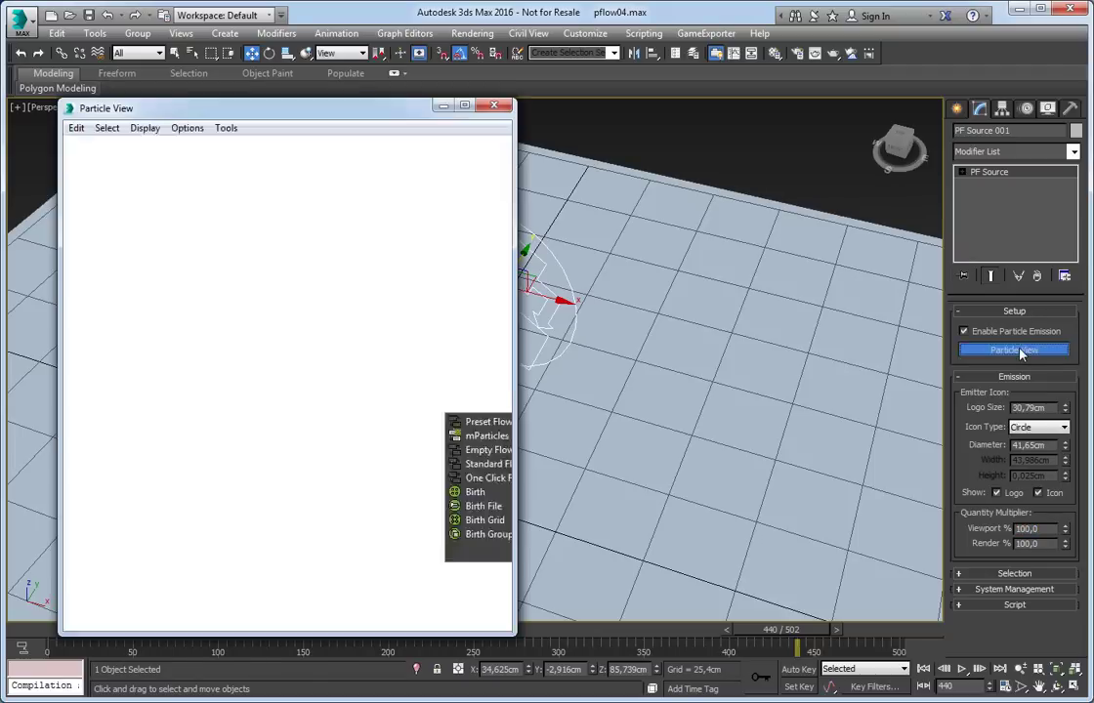
left_click_drag(156, 159, 217, 387)
middle_click_drag(192, 315, 322, 314)
left_click_drag(86, 158, 177, 333)
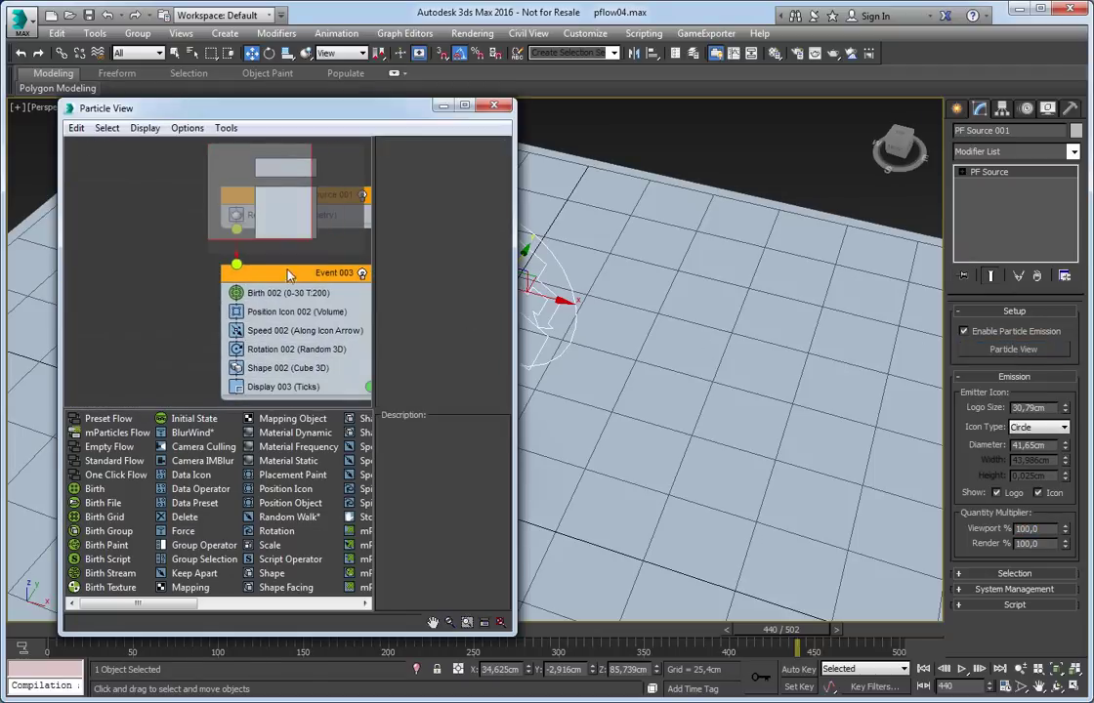
left_click_drag(515, 471, 736, 463)
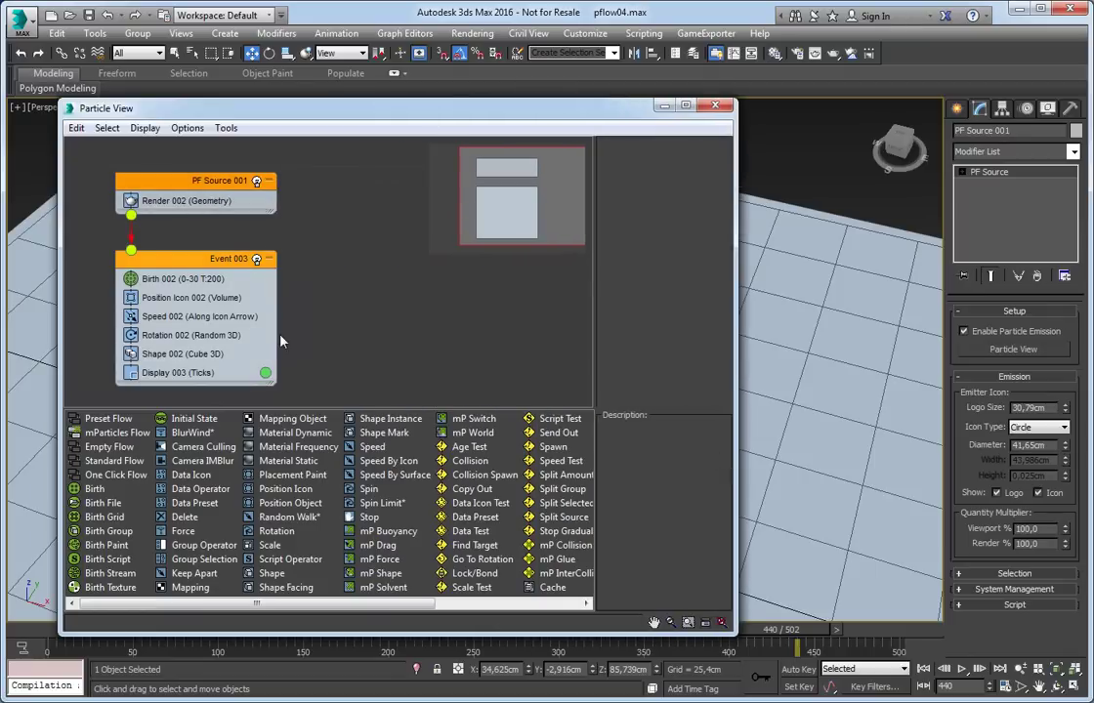
middle_click_drag(762, 330, 802, 332)
Set the event's Display operator type to Geometry and go to frame 14 to show the particles
left_click(178, 372)
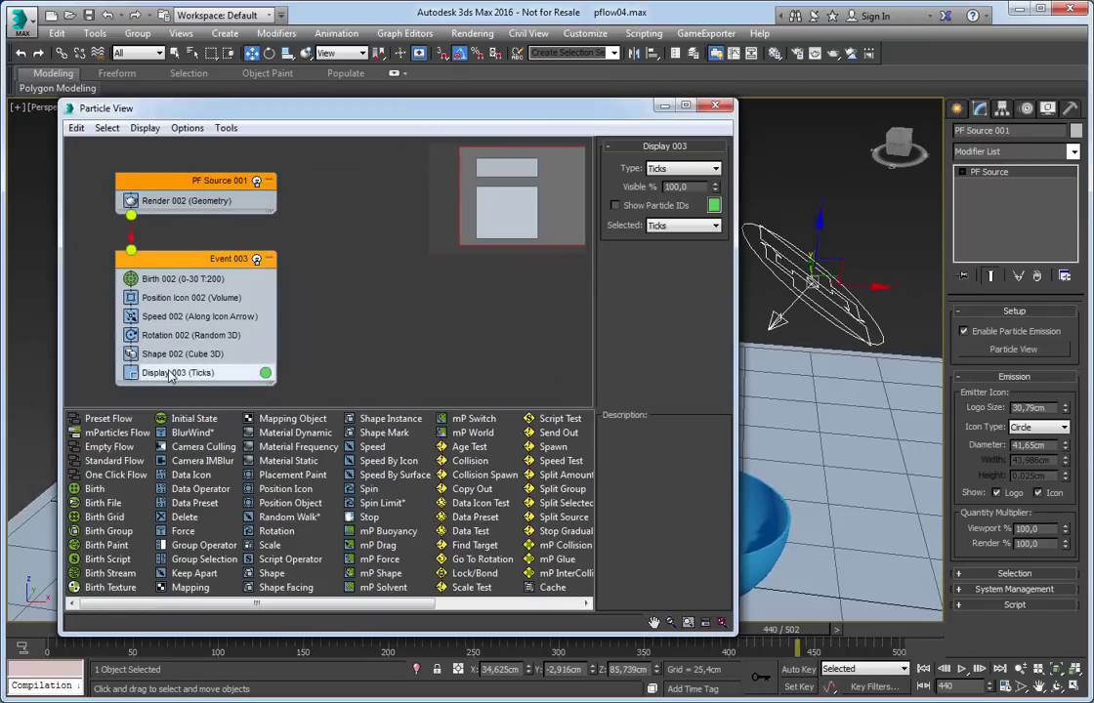
left_click(691, 171)
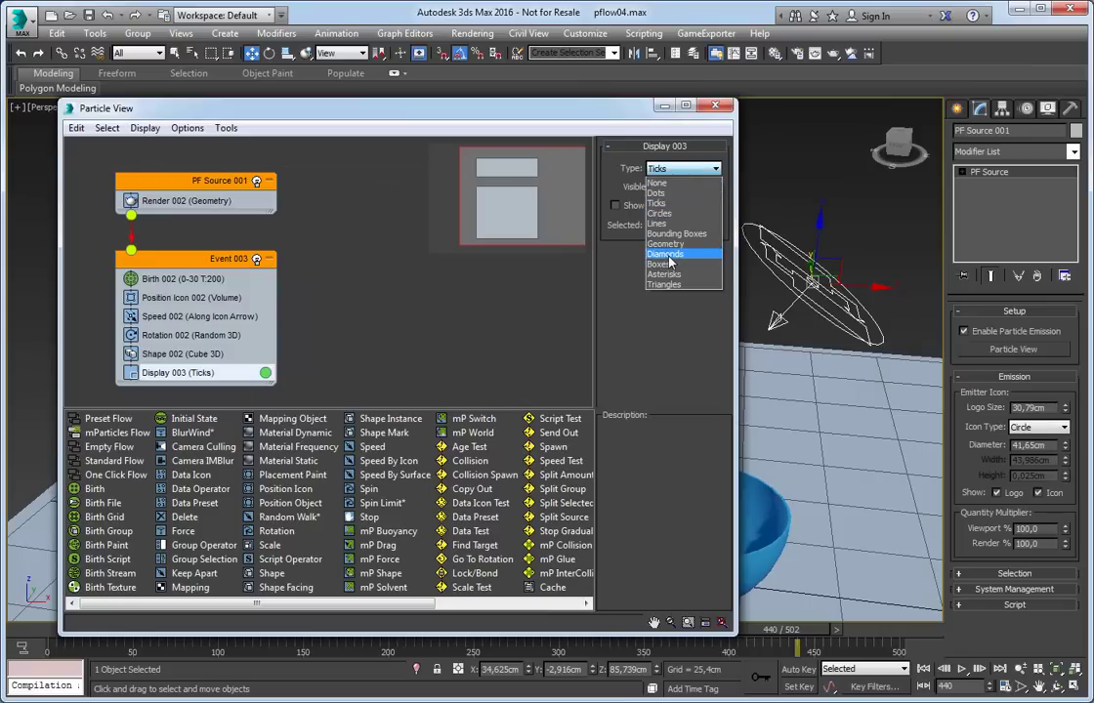
left_click(669, 245)
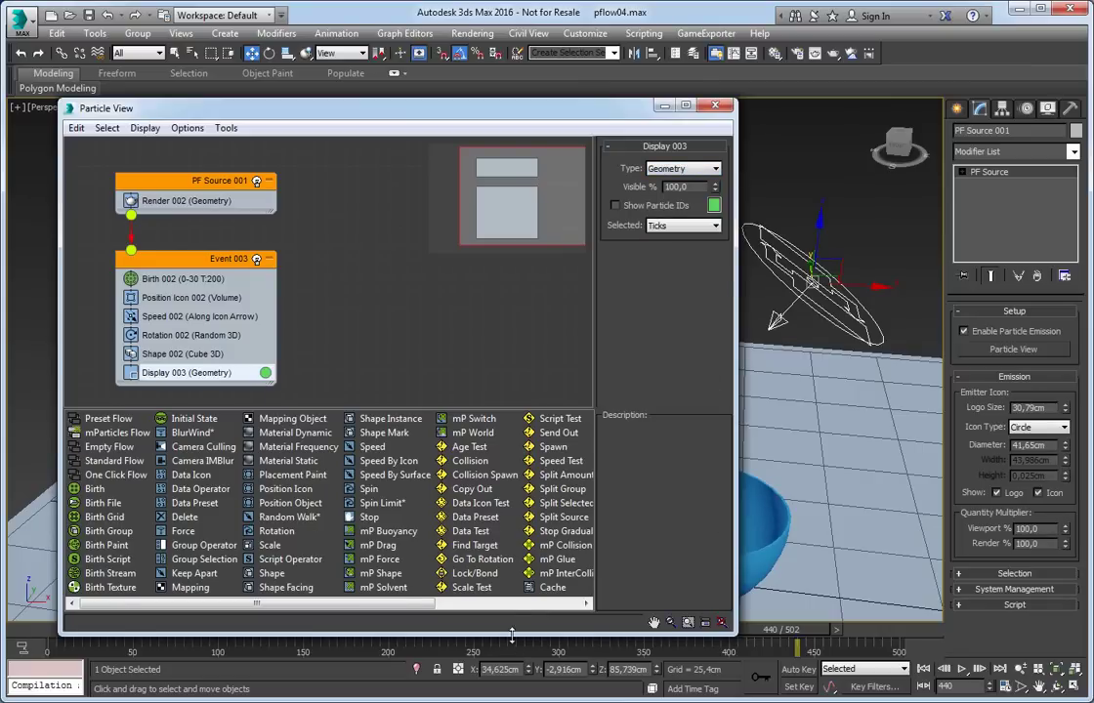
left_click_drag(511, 636, 473, 599)
left_click_drag(135, 631, 91, 630)
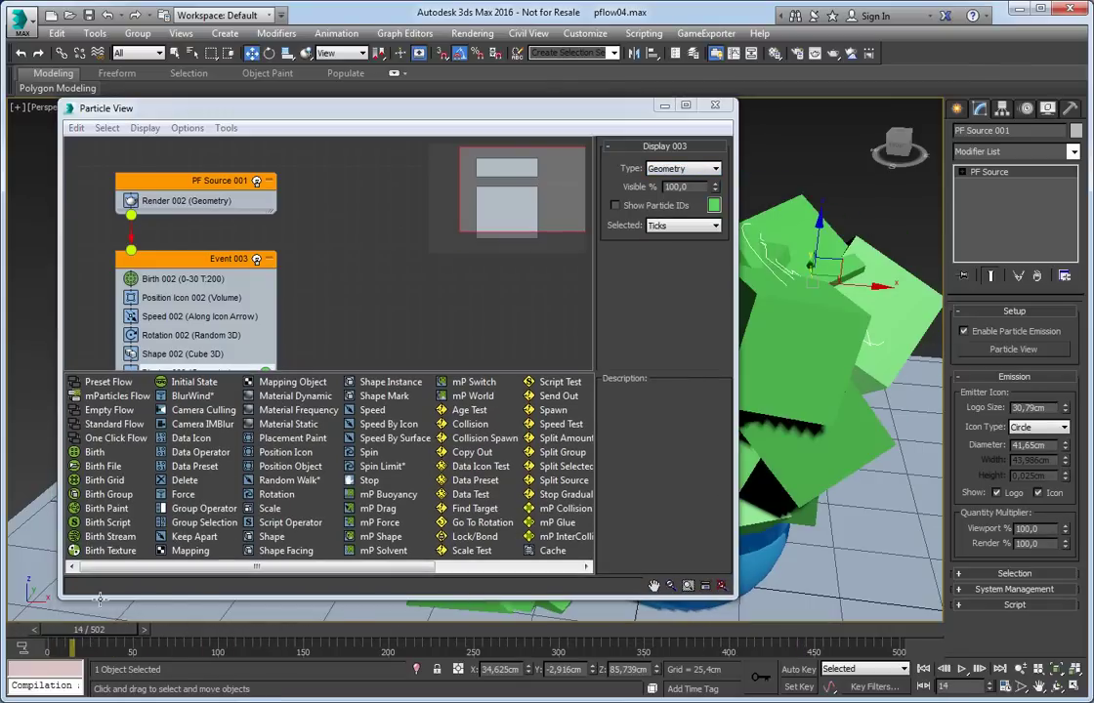
Change the Shape operator's 3D shape to Torus and set its size to 3.5 cm
left_click(170, 335)
left_click(175, 353)
left_click(681, 186)
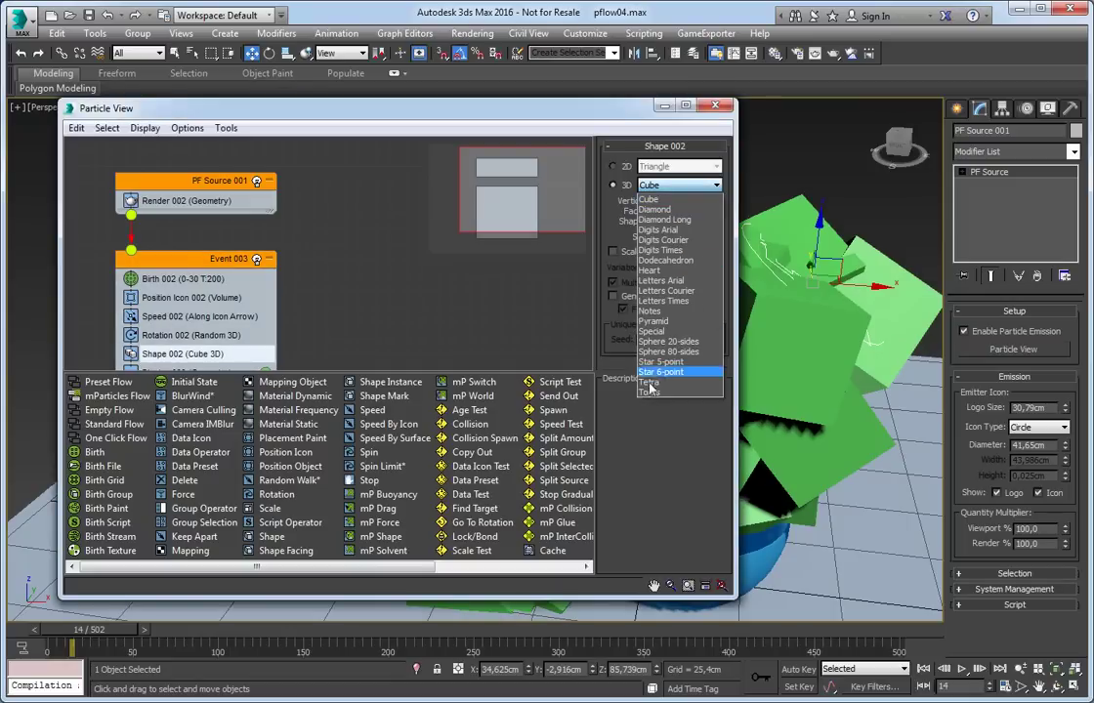
left_click(646, 389)
middle_click_drag(867, 329, 895, 310)
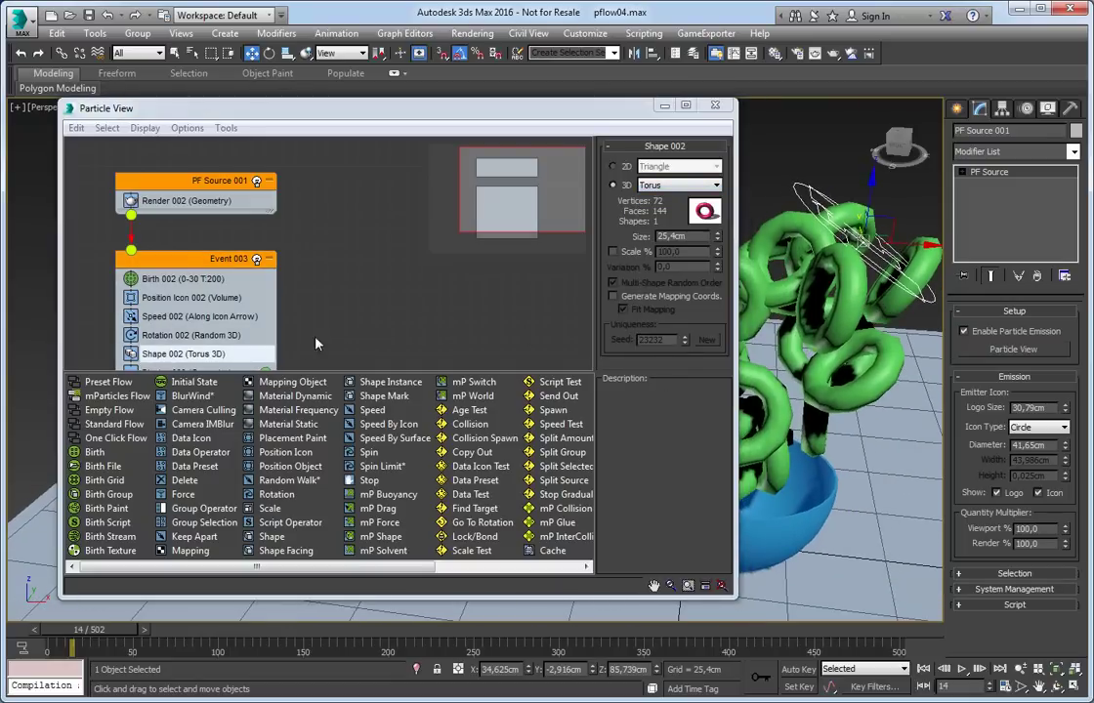
left_click_drag(716, 237, 717, 304)
left_click_drag(716, 237, 715, 244)
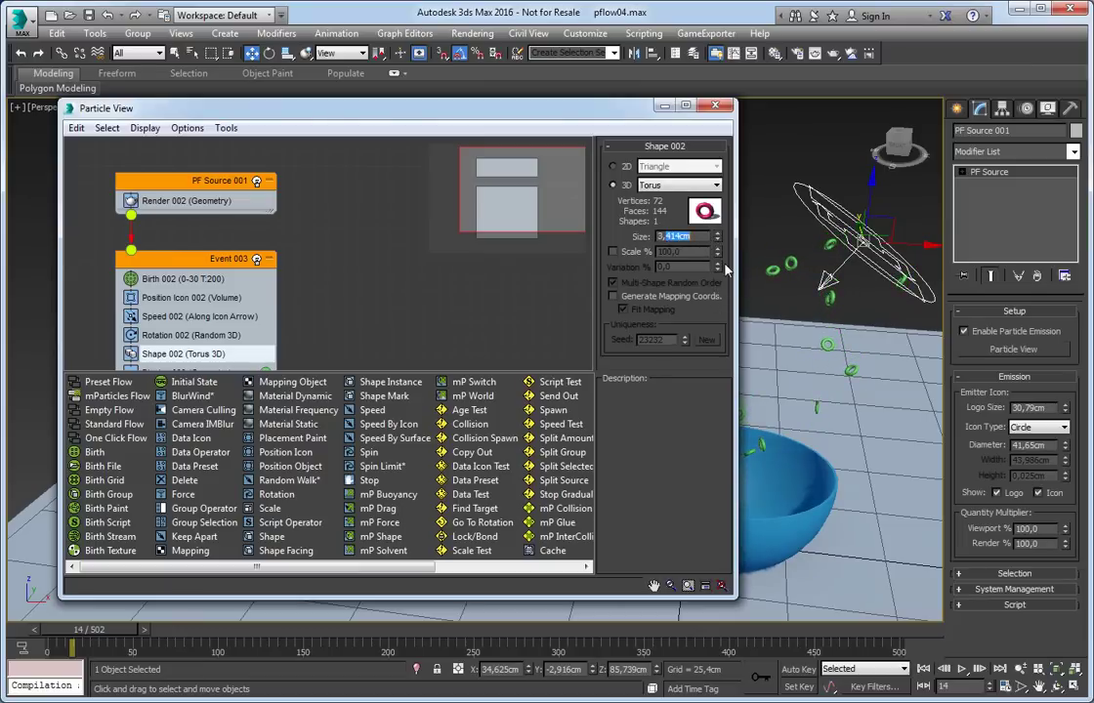
key("Return")
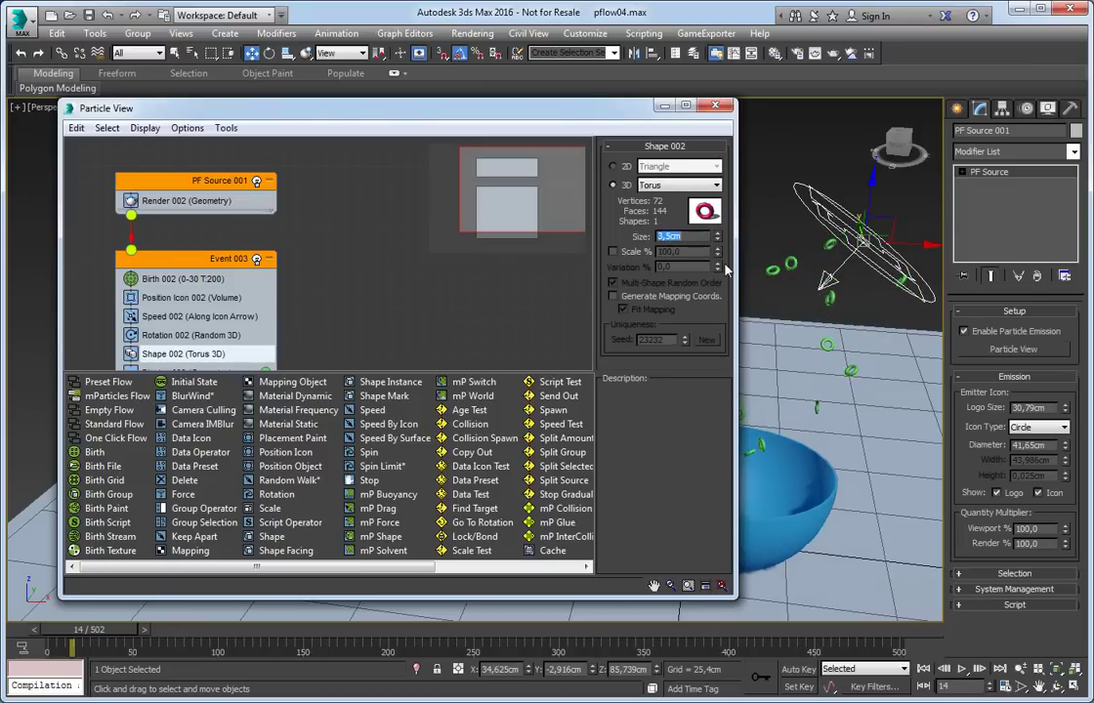
Set the Birth operator's amount to 4000 and Emit Stop to 120, and narrow the Particle View window to reveal the bowl
left_click(176, 281)
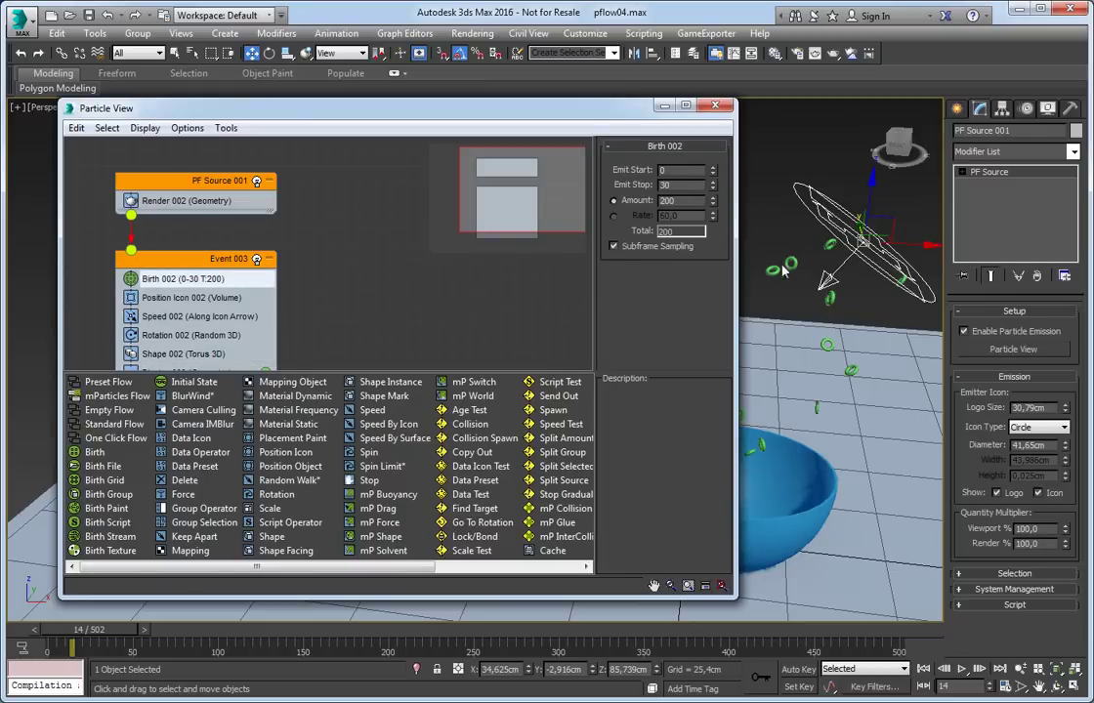
type("4000")
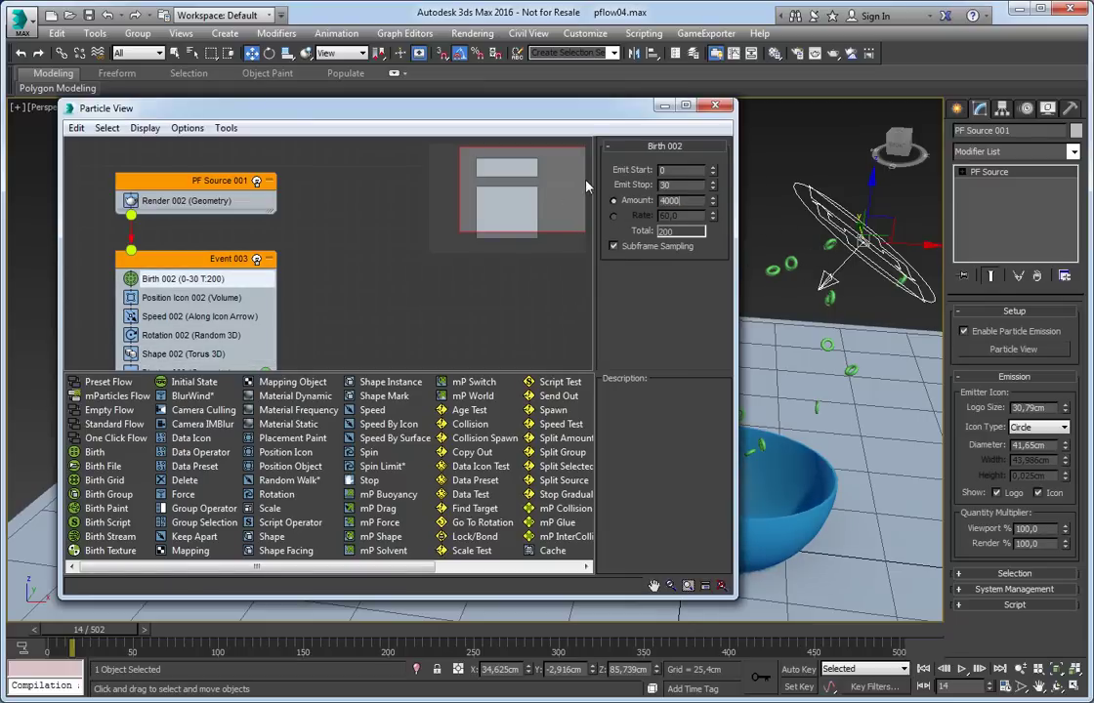
key("Return")
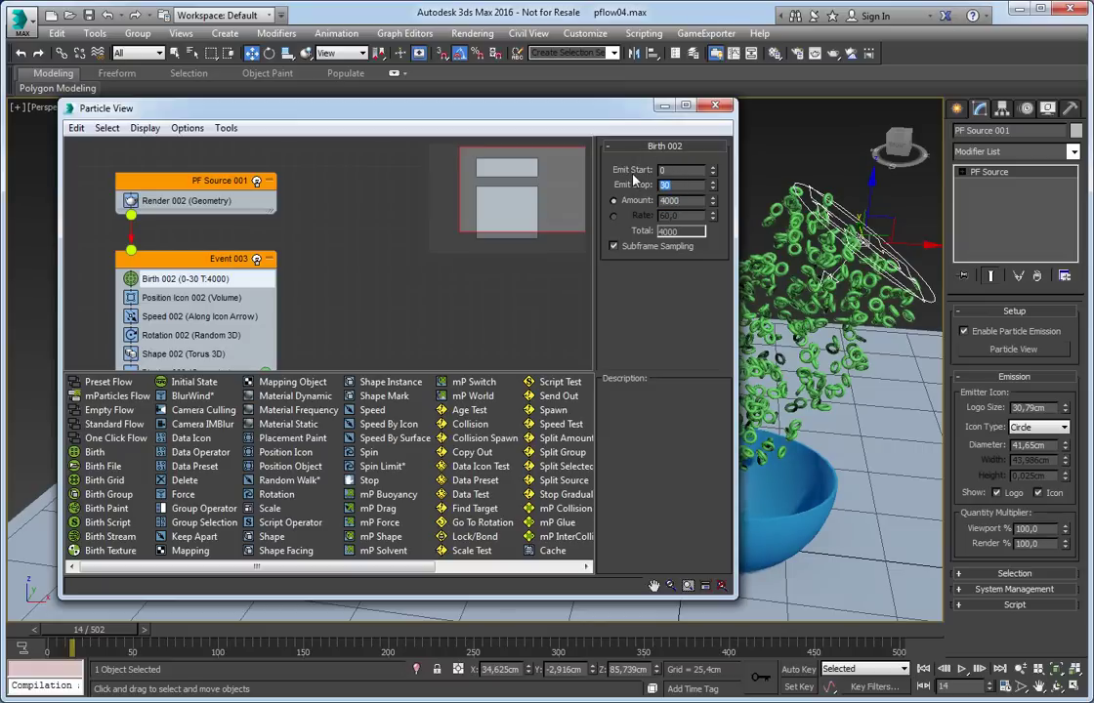
key("Return")
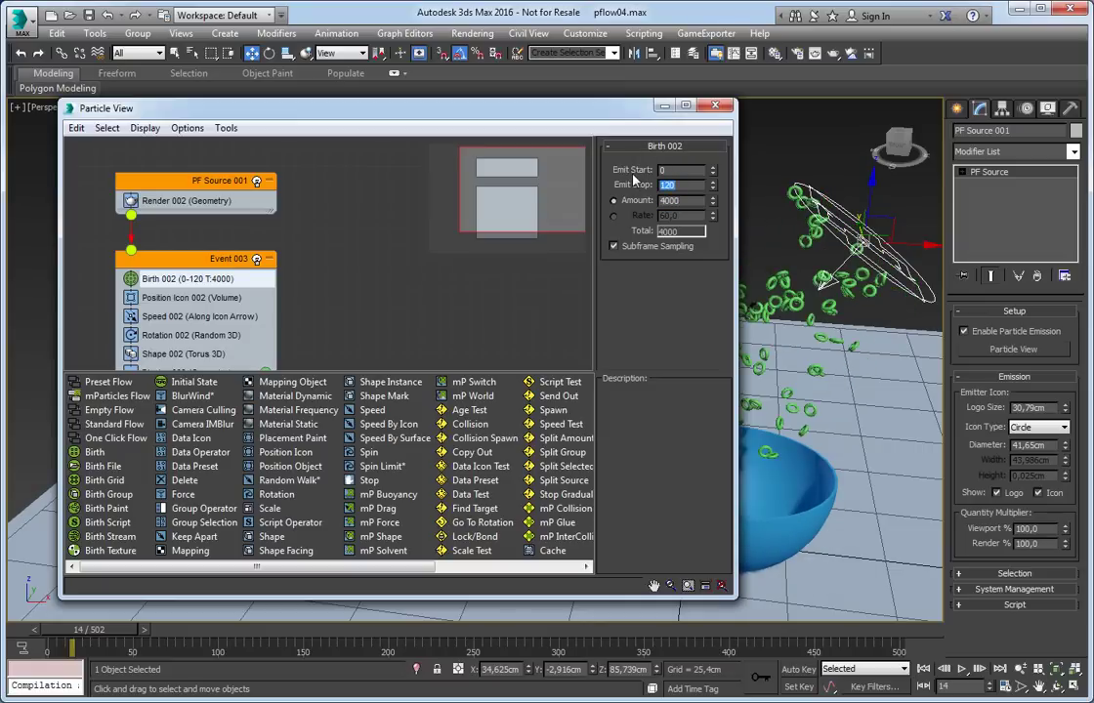
left_click_drag(737, 148, 558, 148)
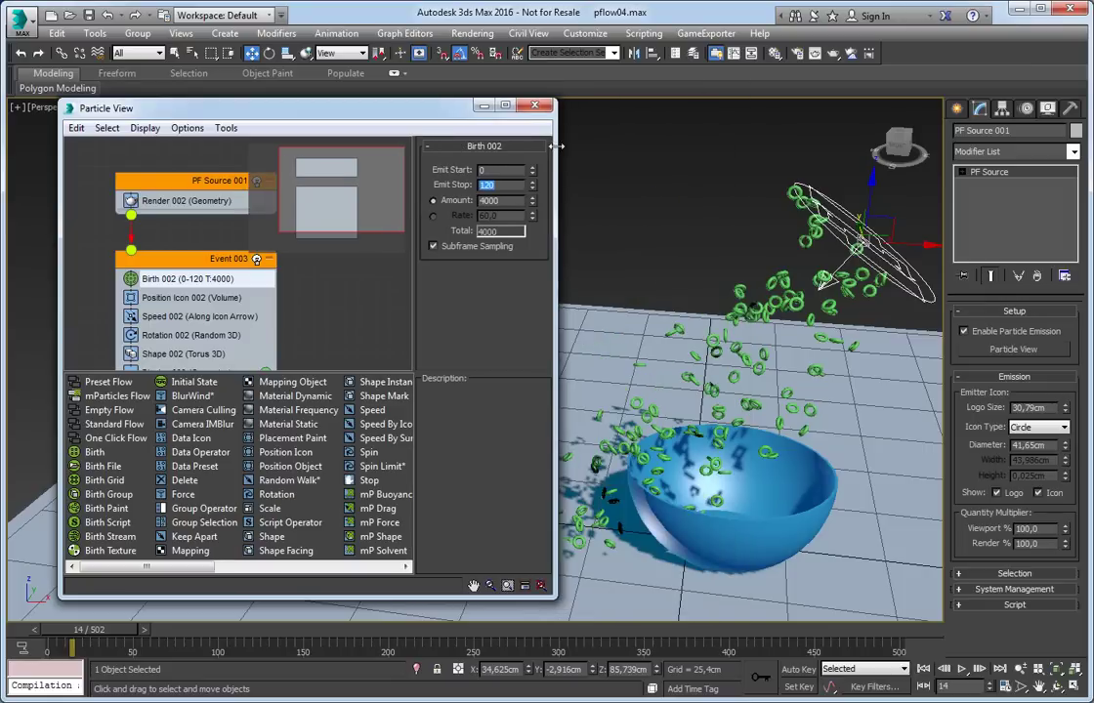
Go to frame 41 and set the Birth operator's amount to 5000
left_click_drag(92, 633, 137, 631)
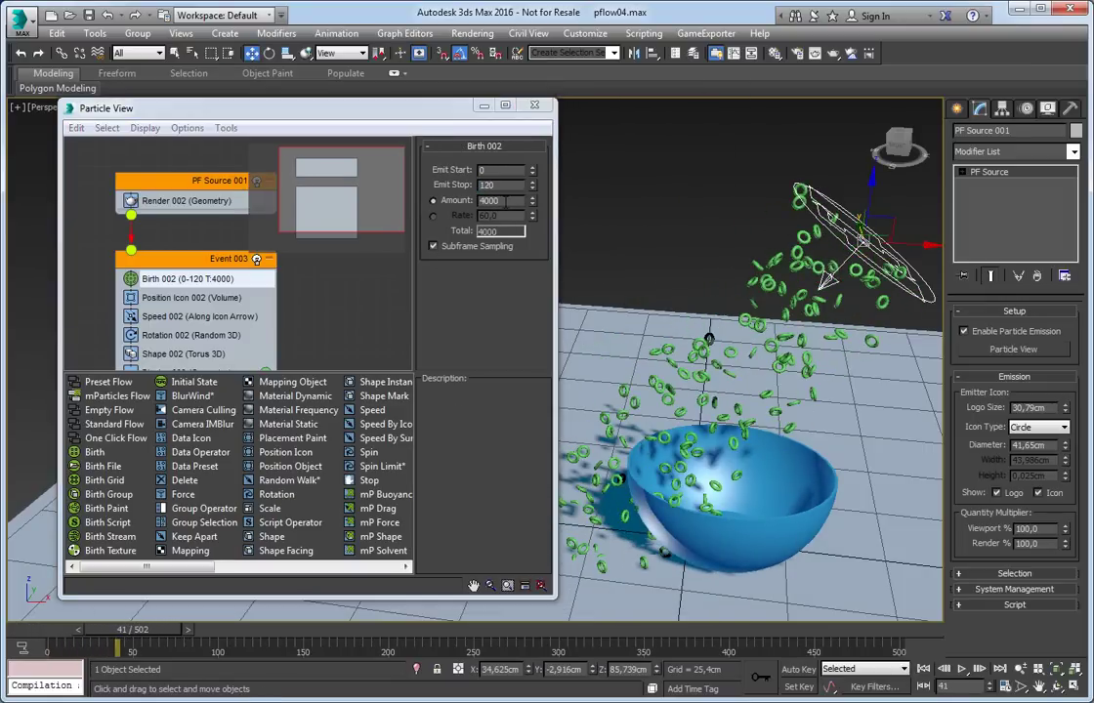
double_click(501, 201)
type("5000")
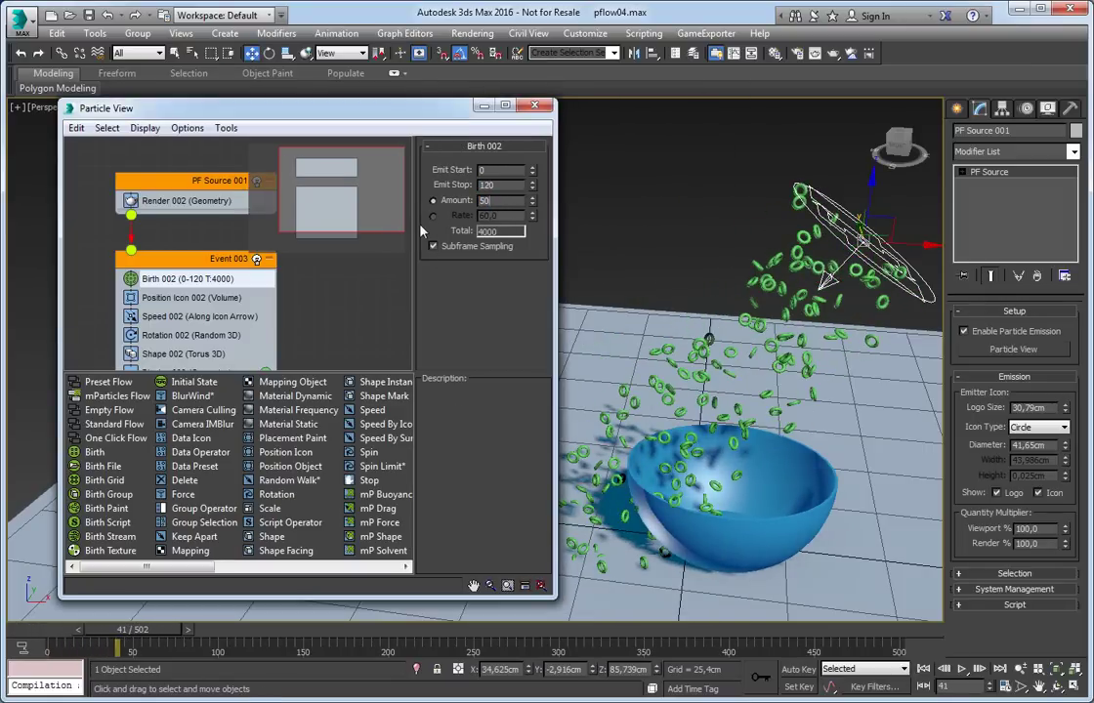
key("Return")
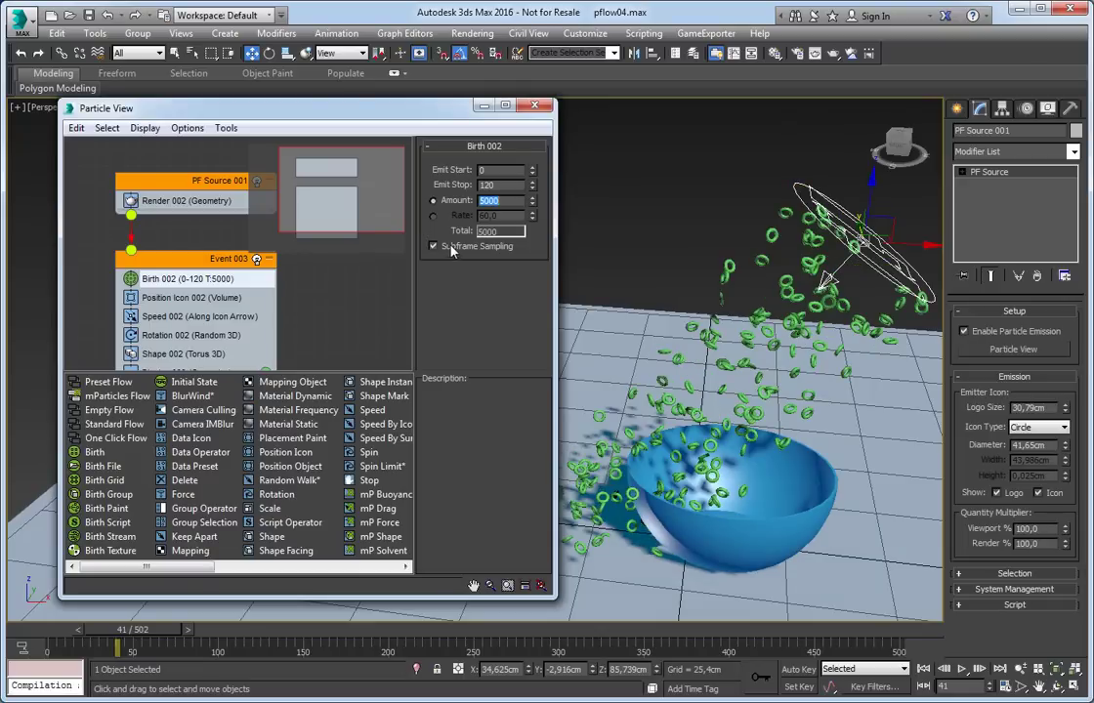
Set the Speed operator's speed to 150 cm and scrub the timeline back to preview the denser particle flow
left_click(170, 318)
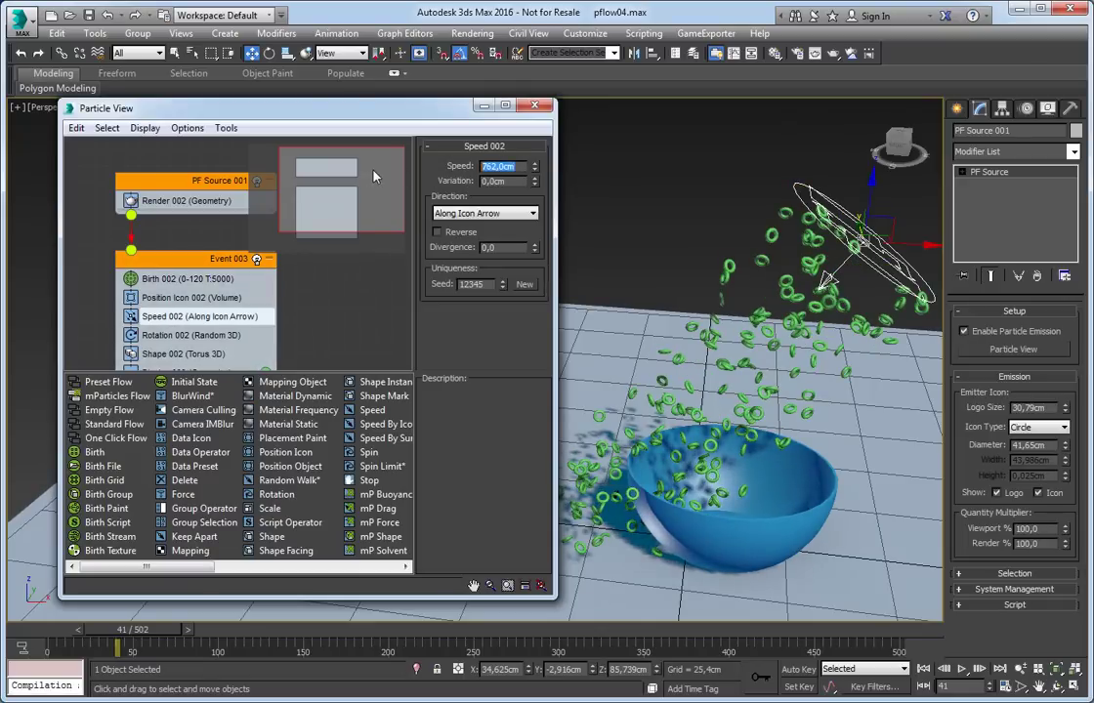
type("150")
key("Return")
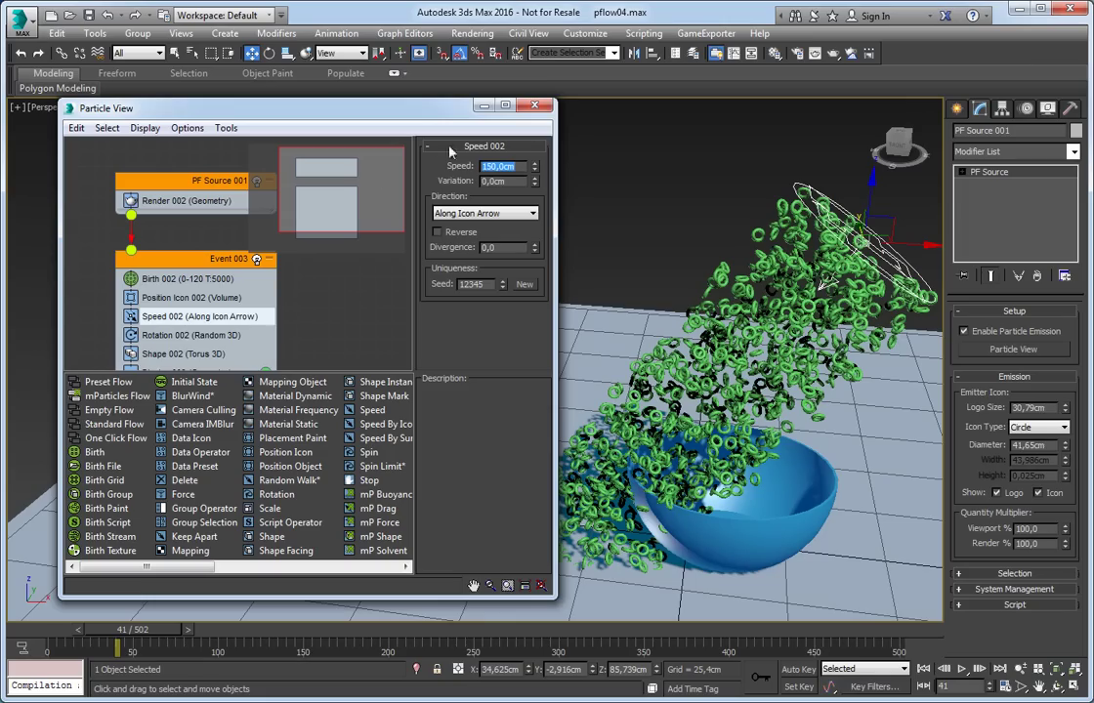
left_click_drag(107, 633, 74, 653)
Add a Delete operator above Display in the event, removing By Particle Age with life span 5 and variation 0
middle_click_drag(163, 271, 137, 231)
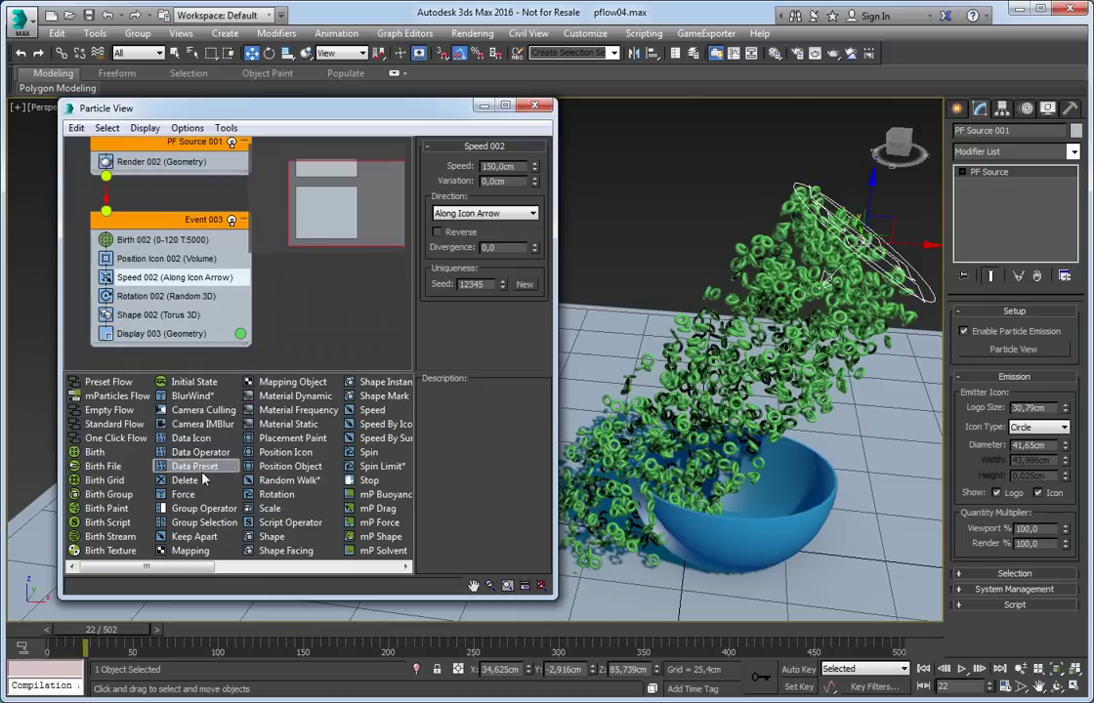
left_click_drag(184, 480, 128, 328)
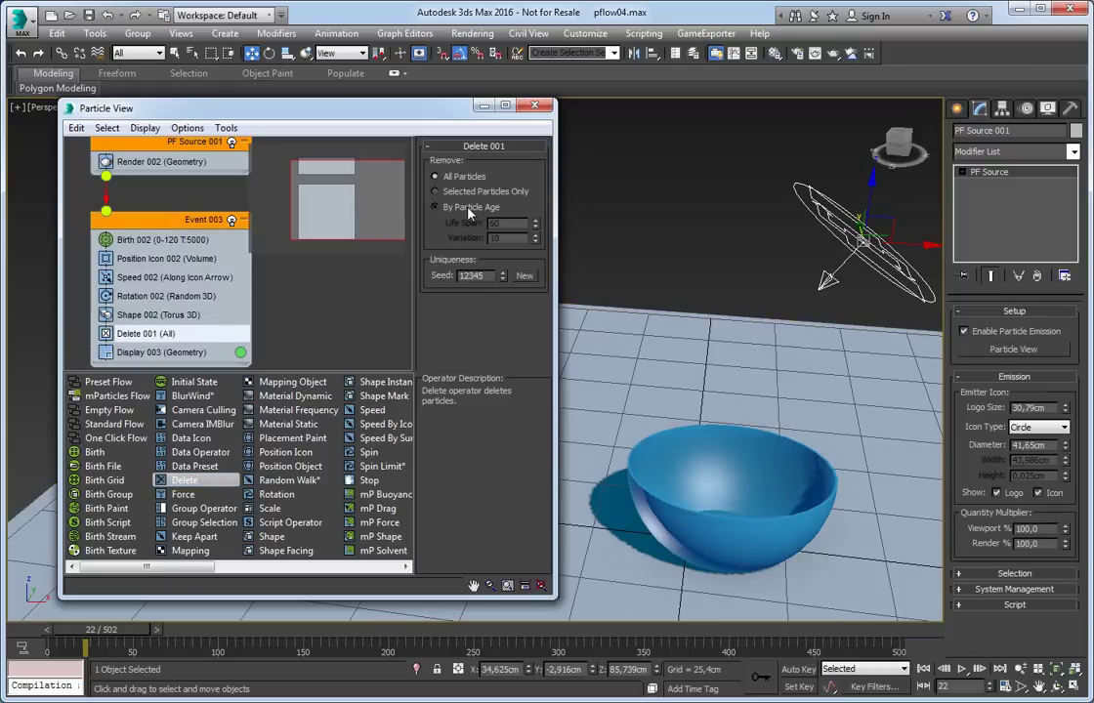
left_click(436, 207)
right_click(534, 238)
left_click_drag(510, 222, 415, 211)
type("5")
key("Return")
mouse_move(100, 630)
left_mouse_down()
mouse_move(76, 633)
mouse_move(87, 633)
left_mouse_up()
key("w")
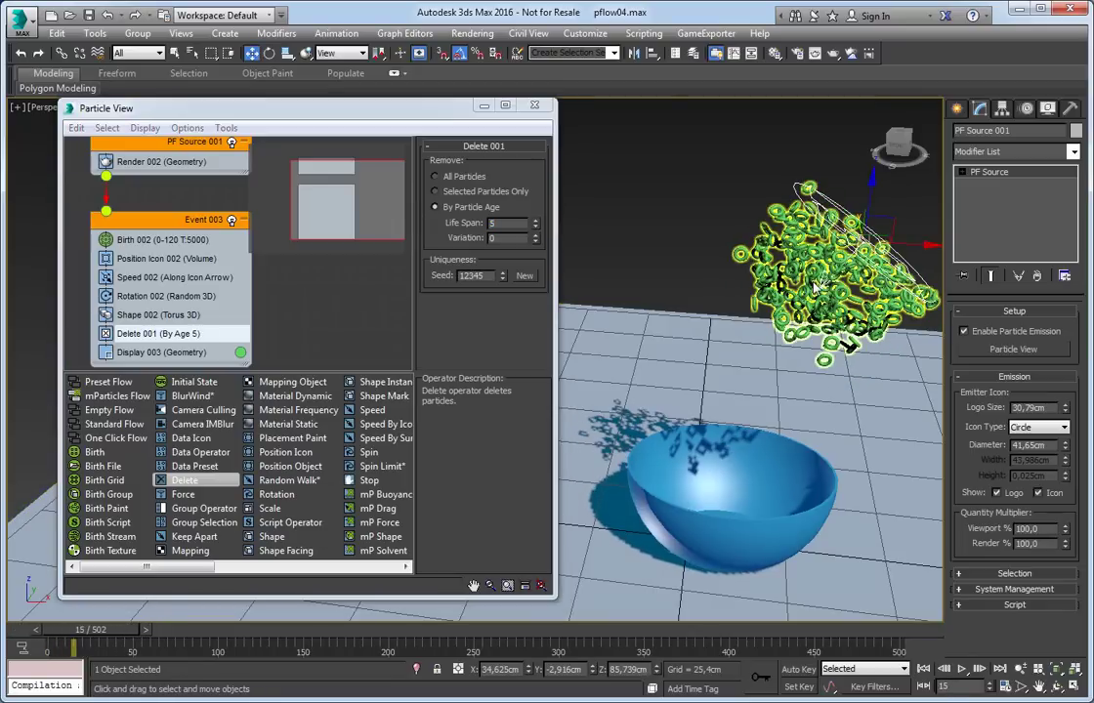
middle_click_drag(816, 283, 741, 350, "alt")
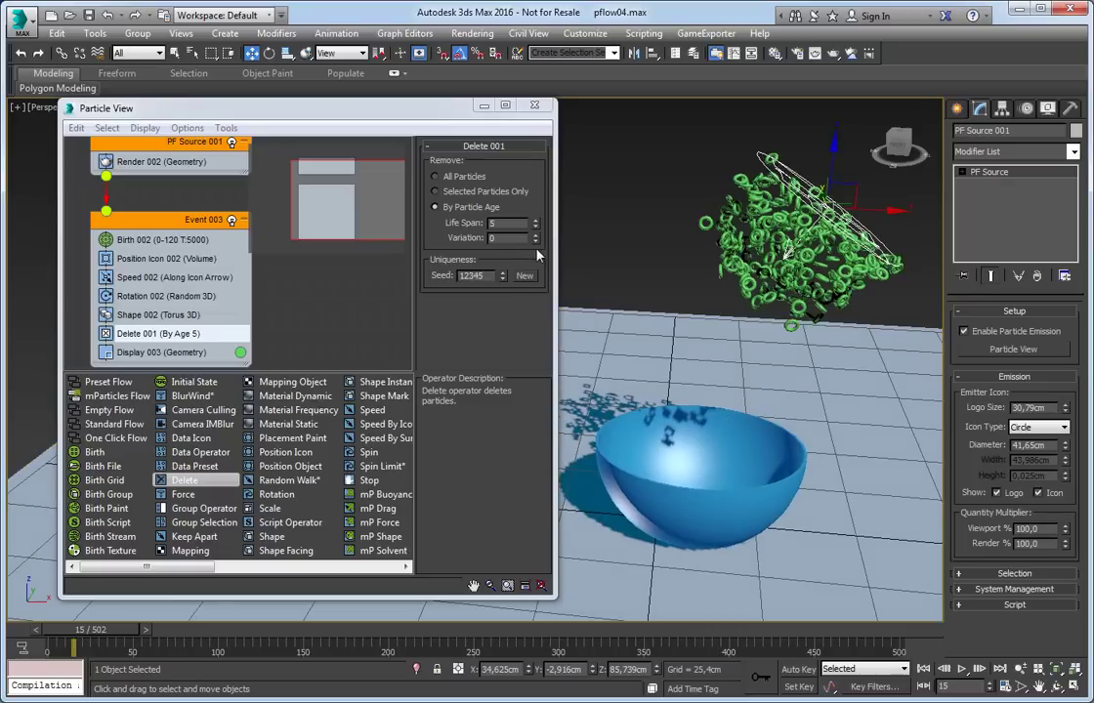
Set the Speed operator's speed to 120 cm and go to frame 17 to check the particles
left_click(139, 279)
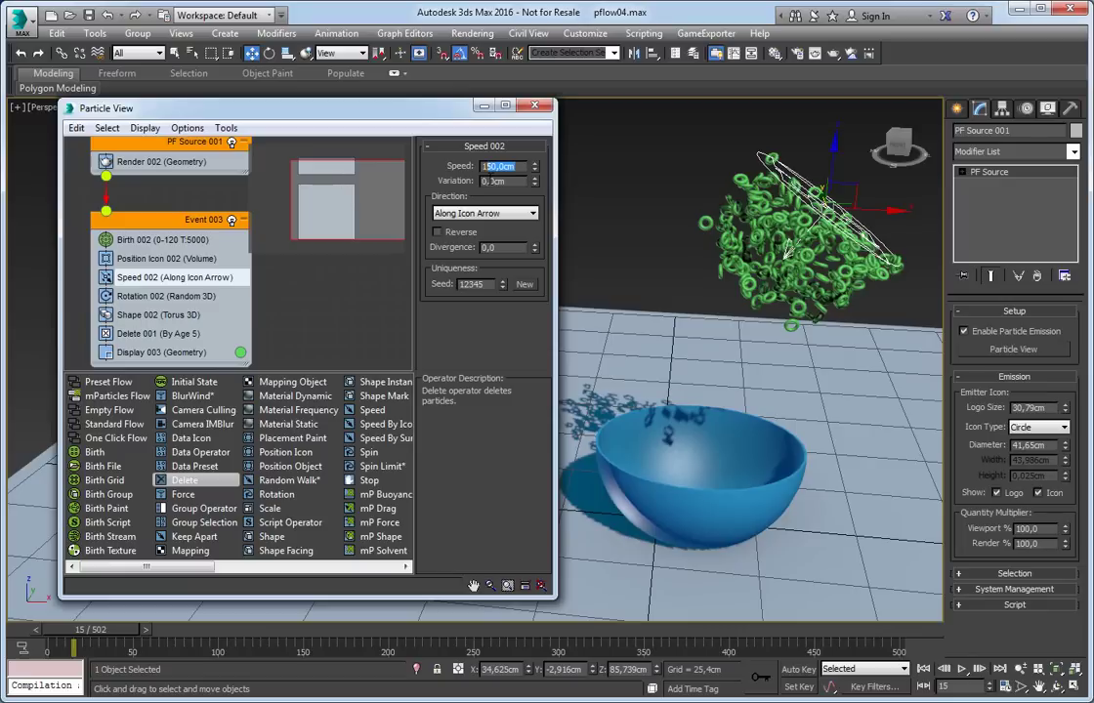
type("120")
key("Return")
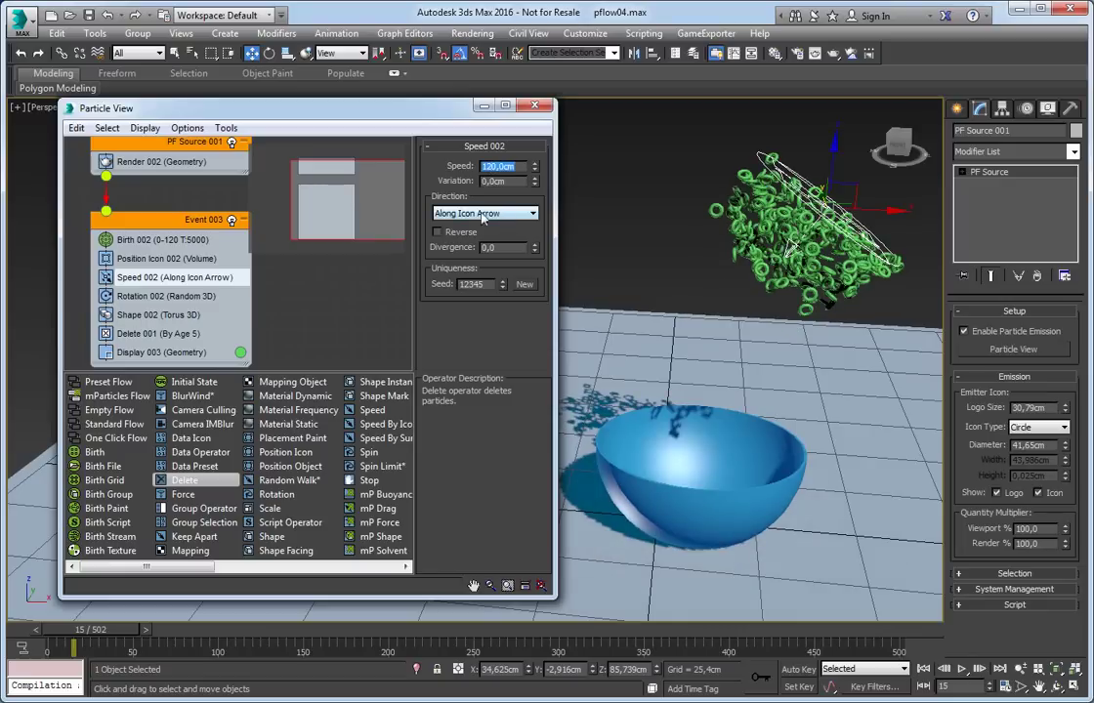
mouse_move(100, 633)
left_mouse_down()
mouse_move(76, 629)
mouse_move(107, 629)
left_mouse_up()
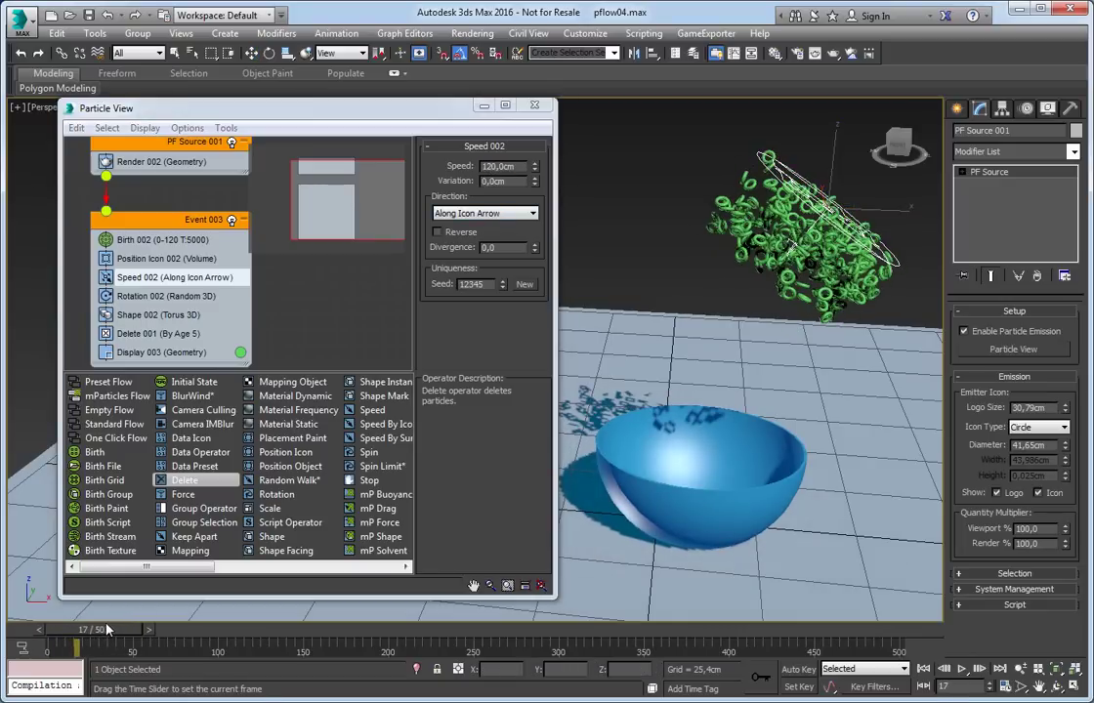
middle_click_drag(719, 416, 703, 384, "alt")
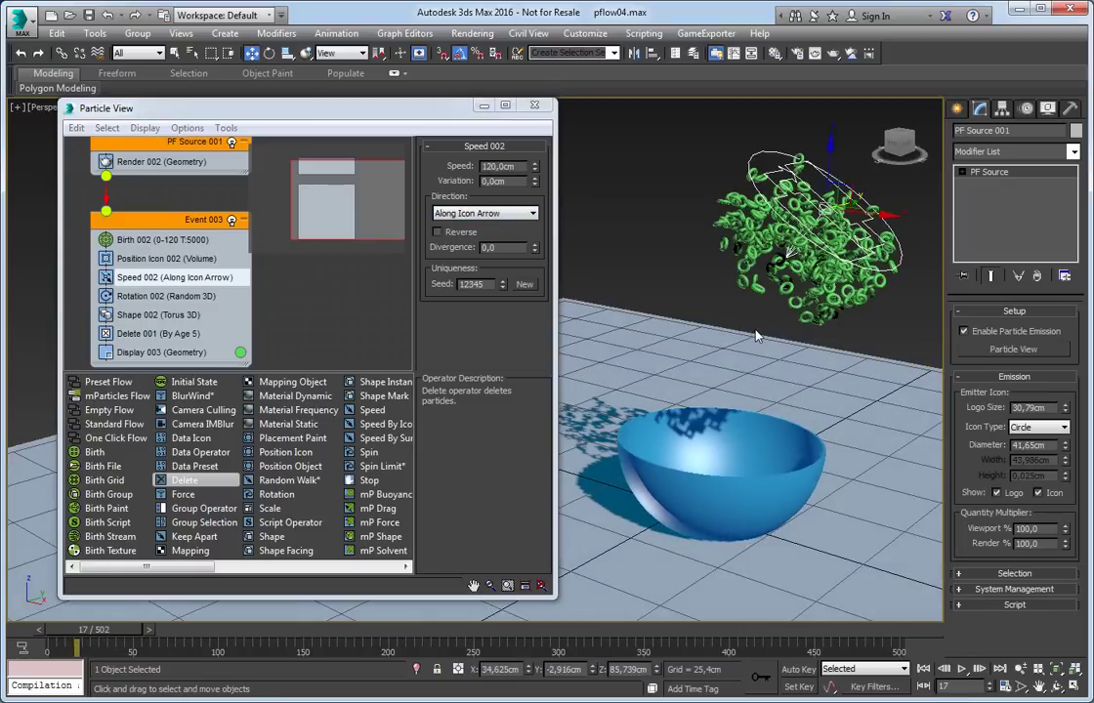
Close Particle View and open the RayFire floater, placing it clear of the emitter and bowl
left_click(533, 106)
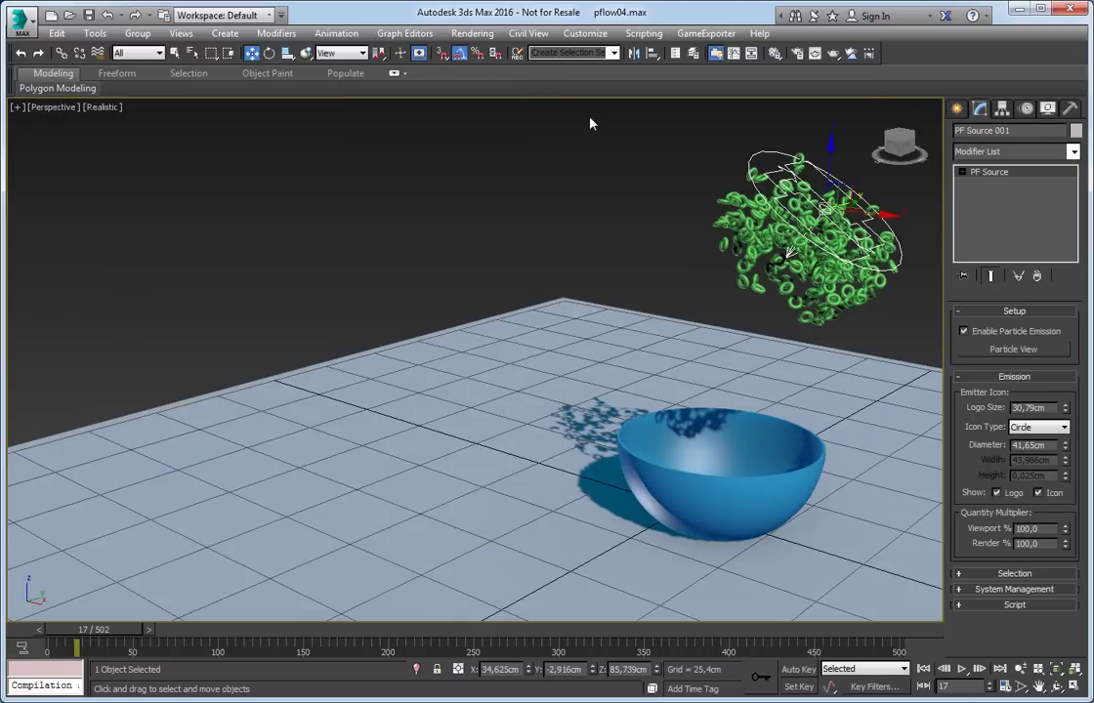
left_click(1015, 155)
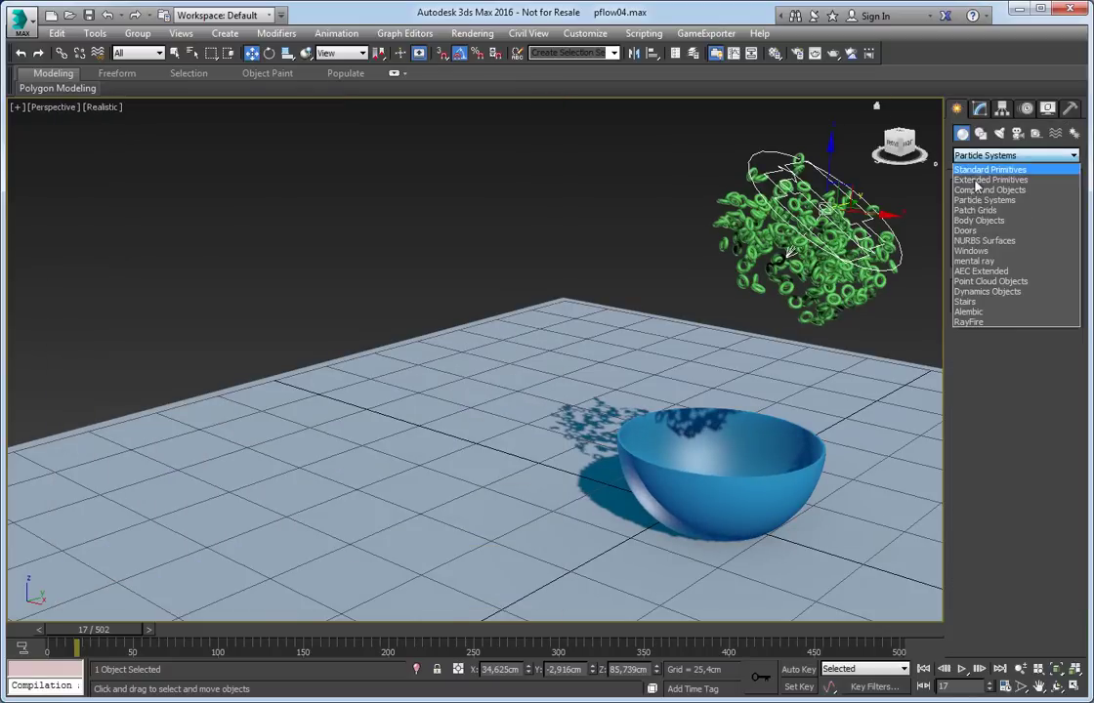
left_click(977, 314)
left_click(975, 226)
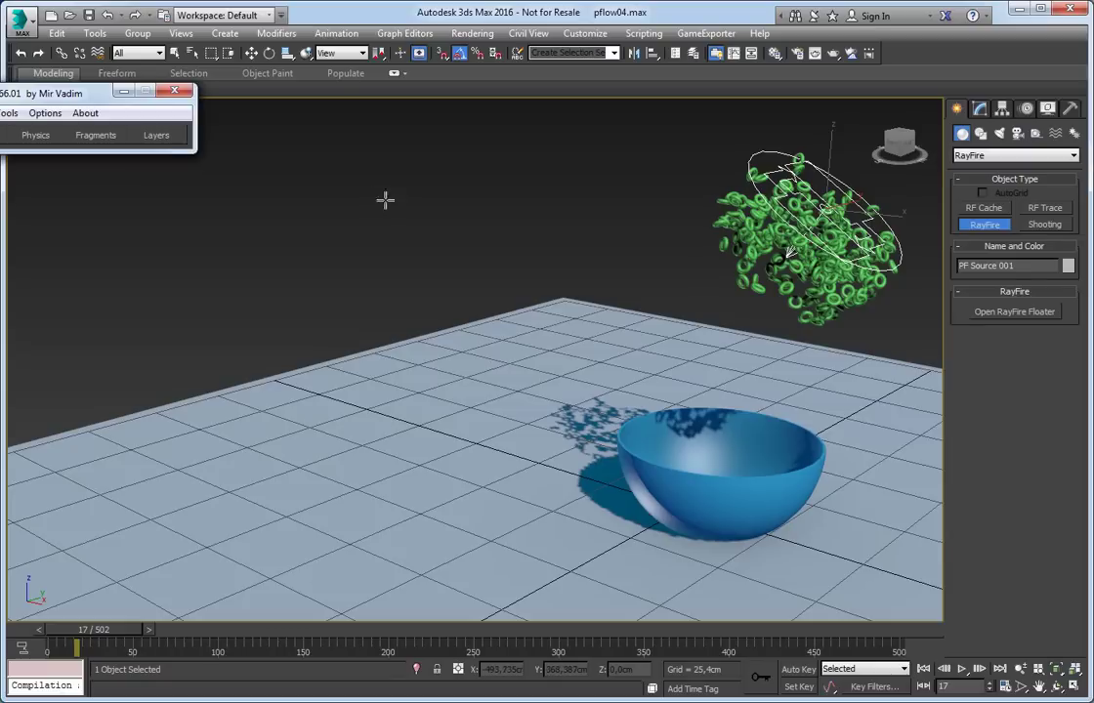
left_click_drag(96, 98, 177, 125)
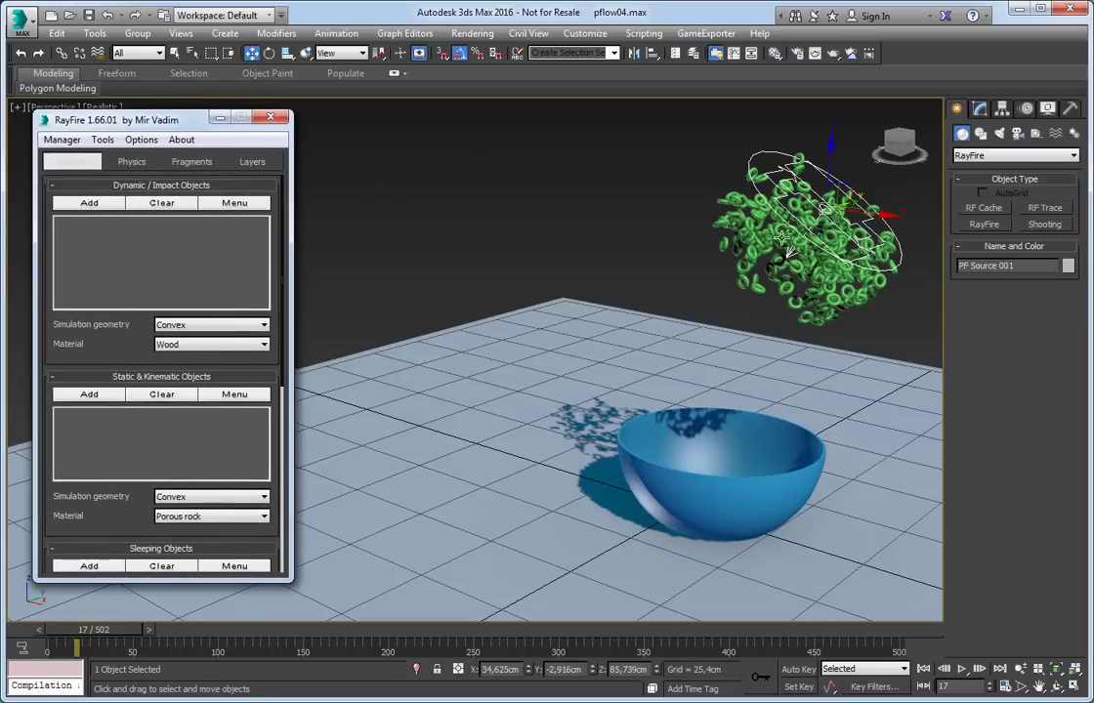
Add PF Source 001 to the Simulation Properties list in RayFire's physics settings
left_click(823, 228)
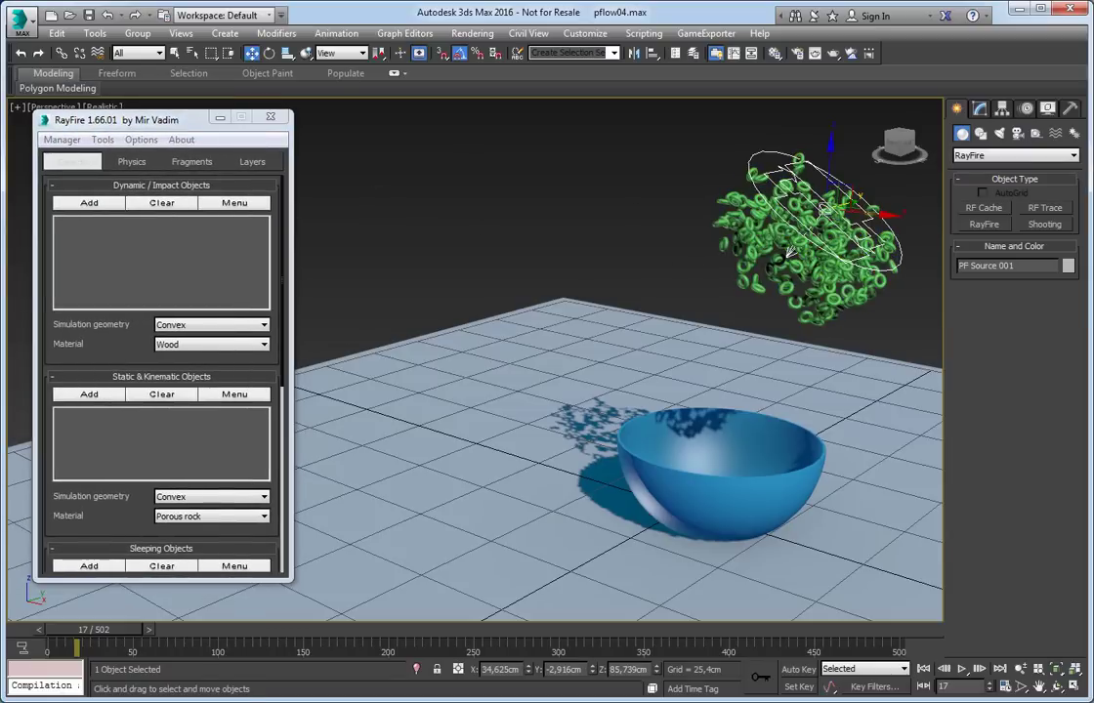
left_click(131, 162)
scroll(151, 303, "down", 3)
left_click(89, 314)
scroll(88, 239, "down", 1)
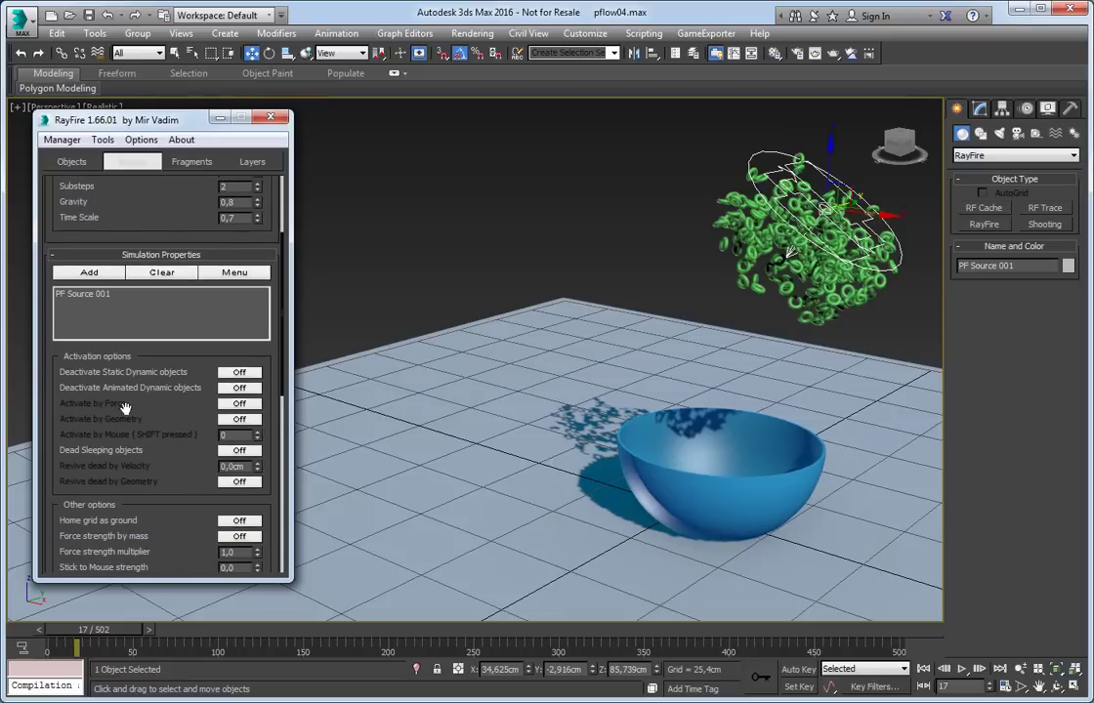
scroll(104, 204, "up", 2)
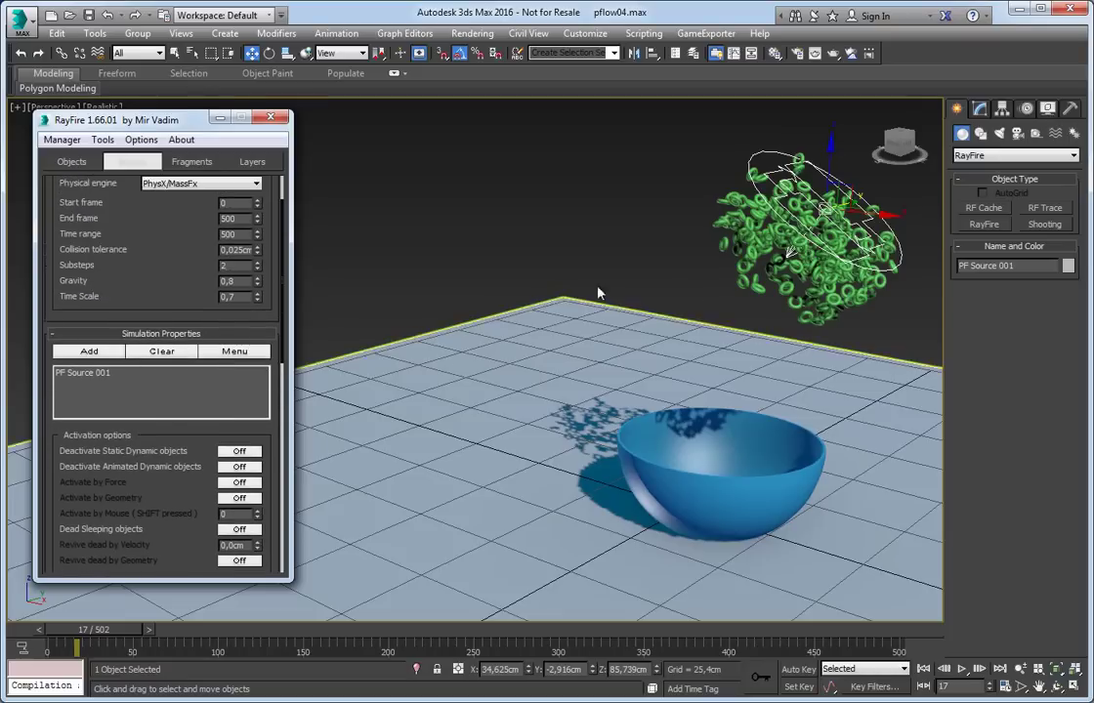
Set the simulation geometry of RayFire's Dynamic / Impact Objects to Sphere
left_click(70, 162)
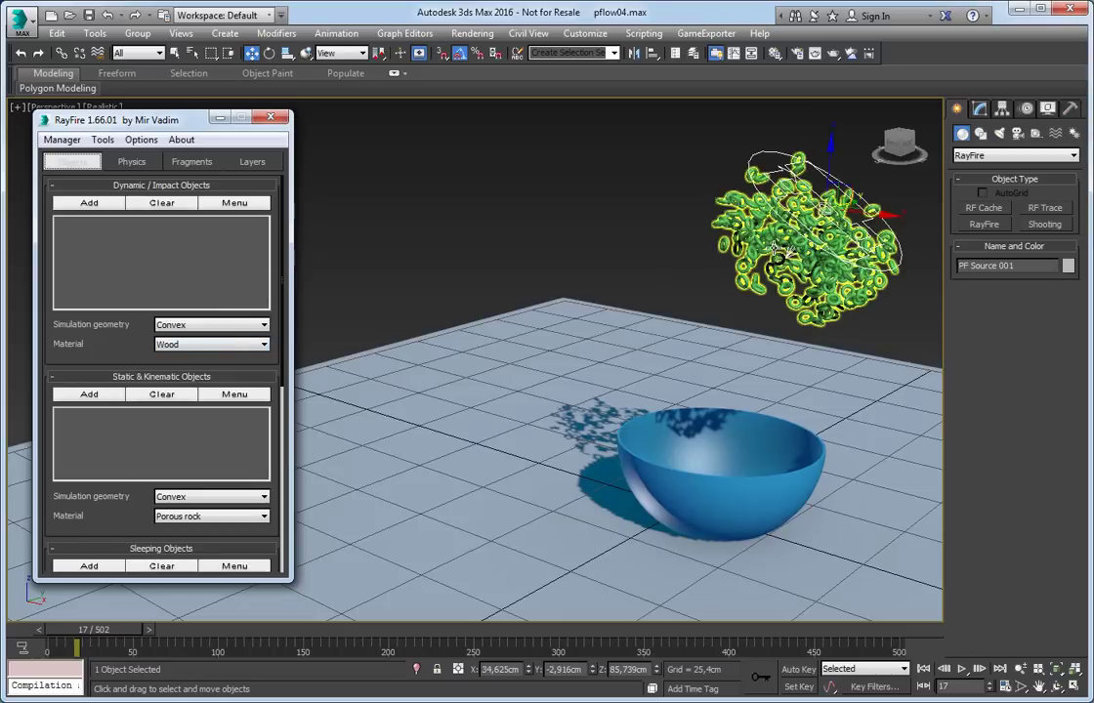
middle_click_drag(789, 250, 758, 280, "alt")
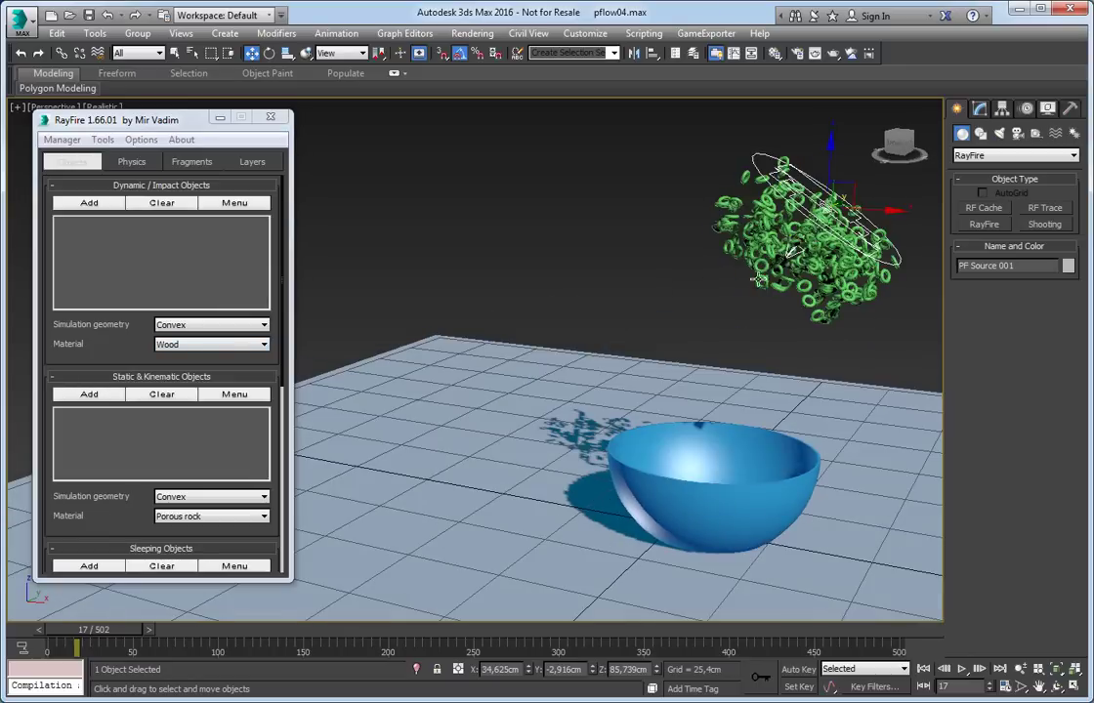
left_click(172, 329)
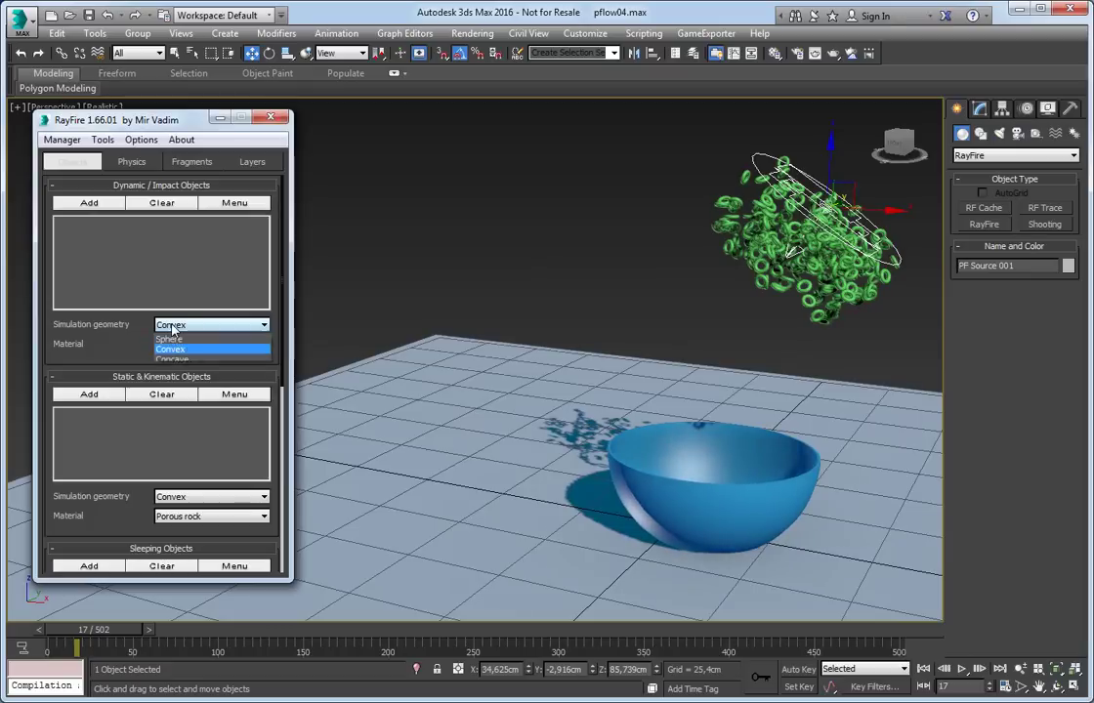
left_click(169, 349)
middle_click_drag(711, 309, 666, 322)
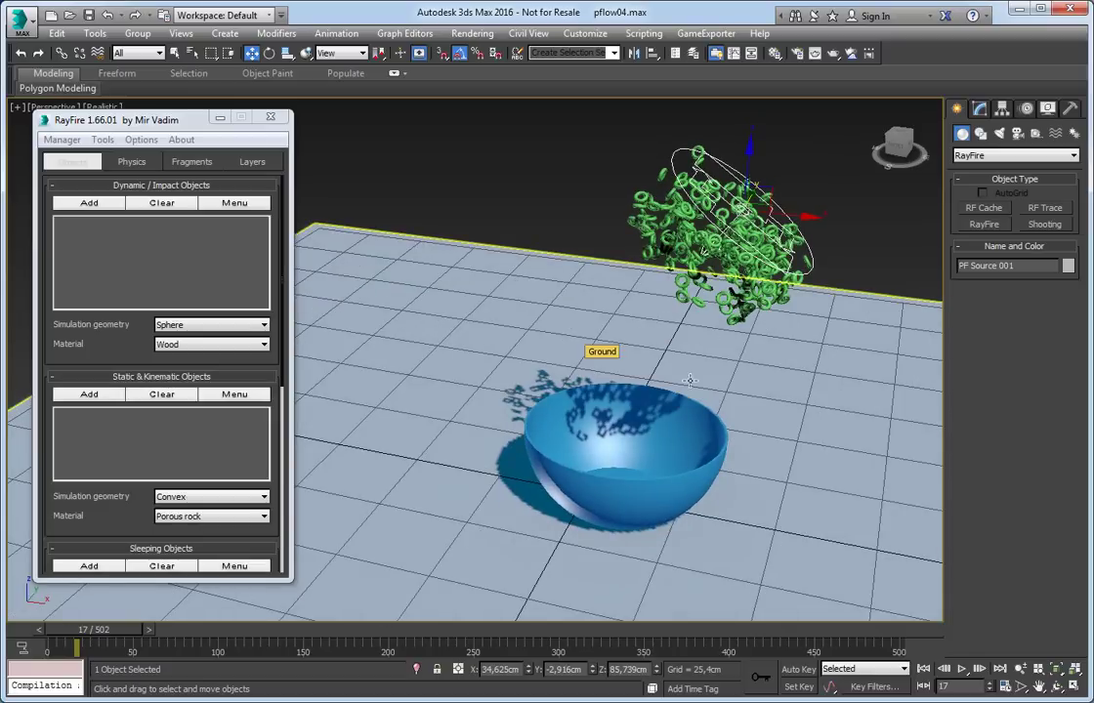
Add the Ground and Dish to RayFire's Static & Kinematic Objects list and clear the selection
left_click(669, 403)
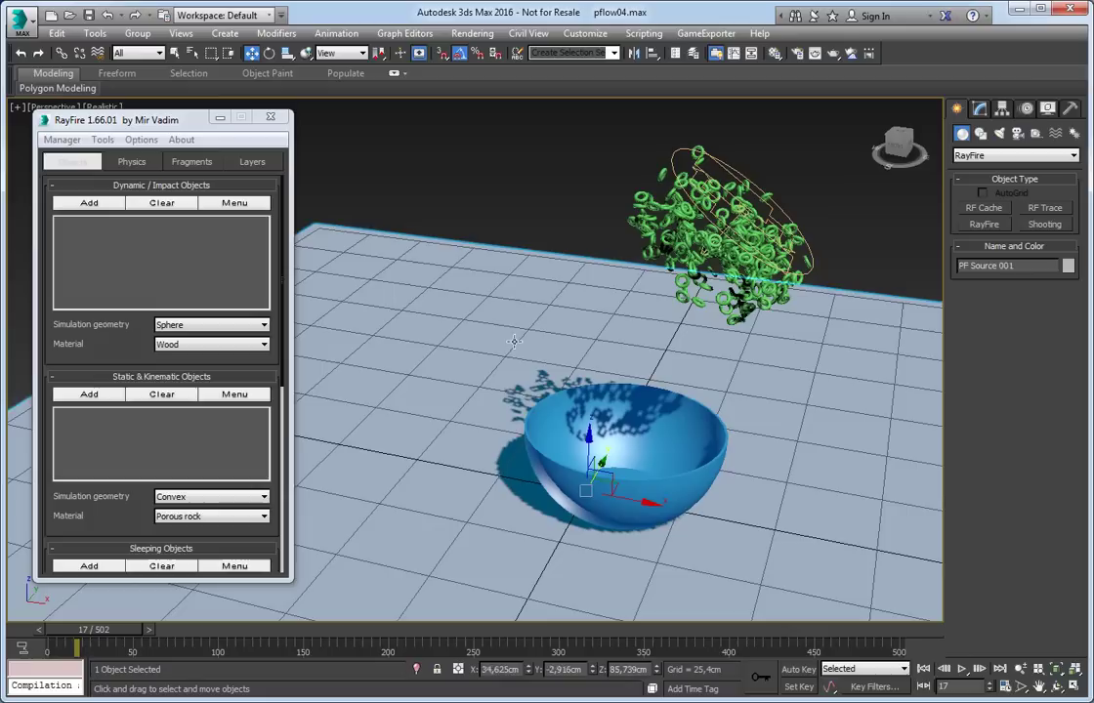
left_click(669, 404, "ctrl")
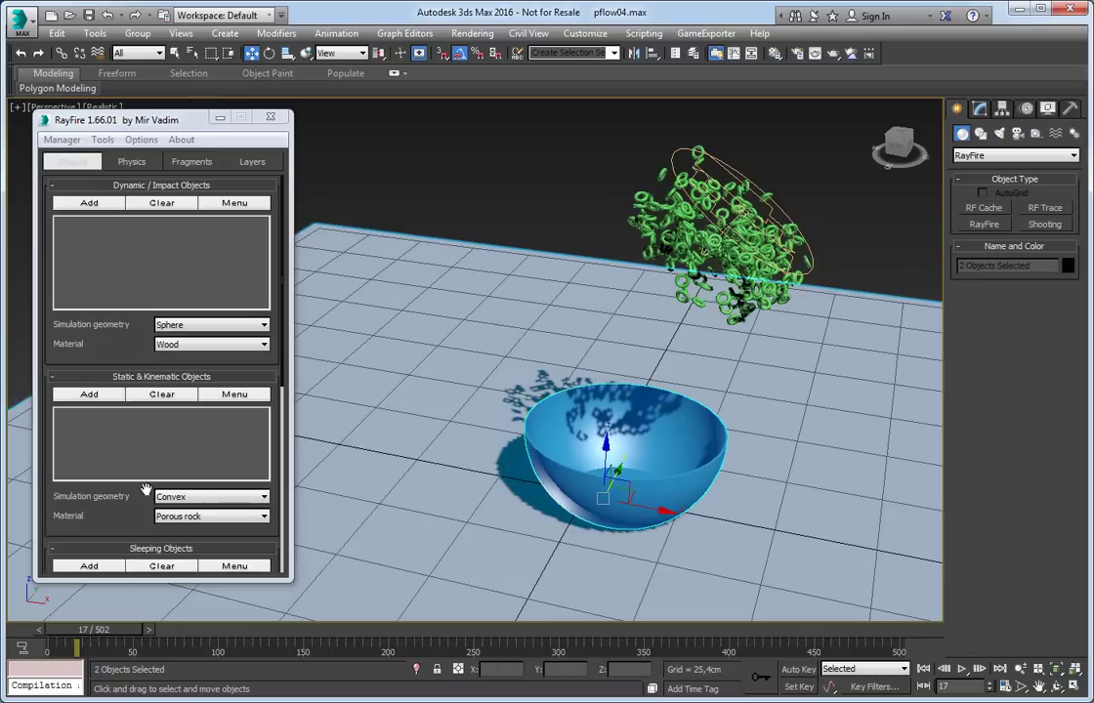
scroll(145, 490, "down", 1)
left_click(88, 364)
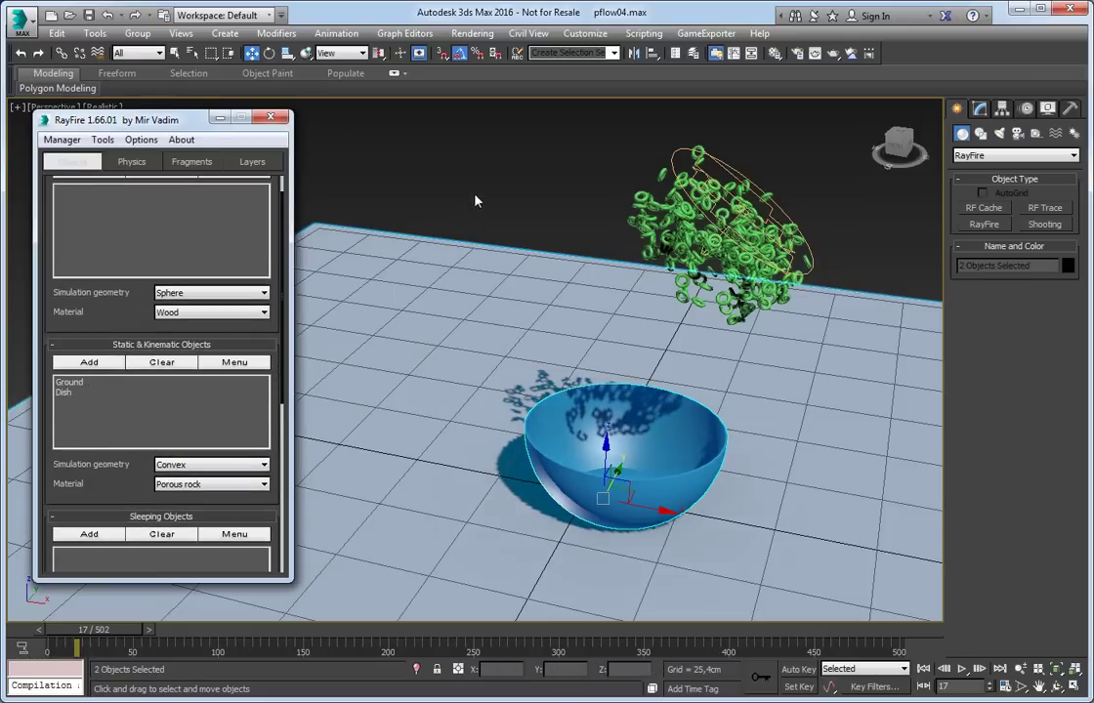
left_click(476, 205)
Select the Dish, go to frame 0 and display edged faces to examine its mesh density
left_click(569, 468)
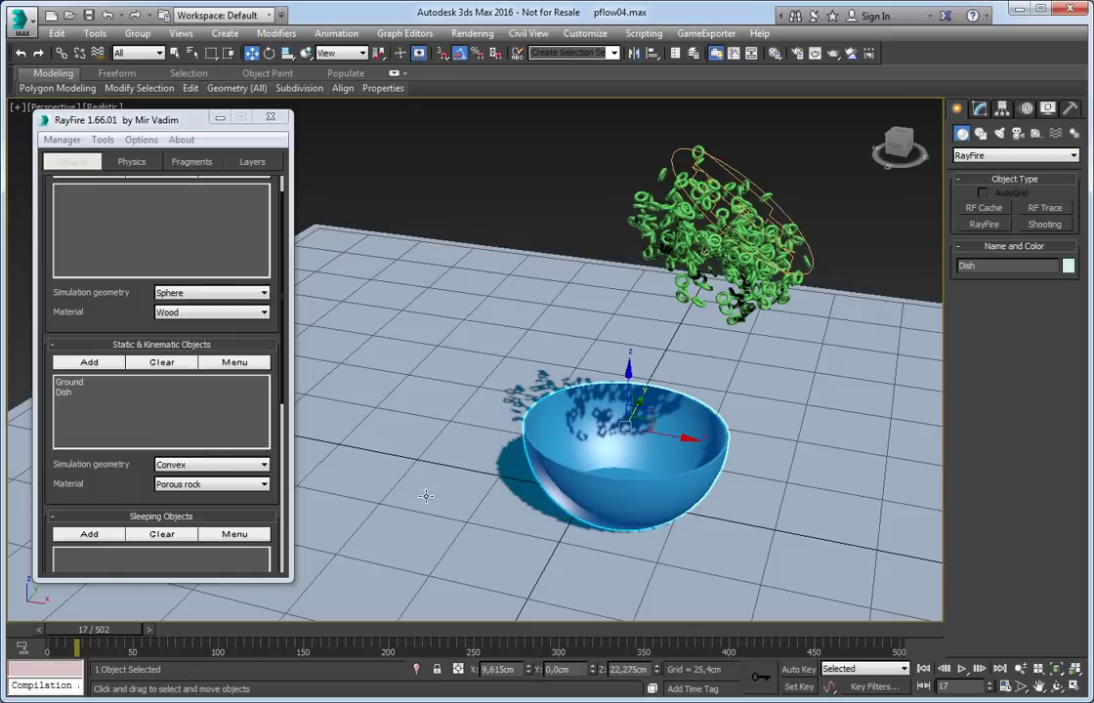
left_click_drag(142, 639, 80, 625)
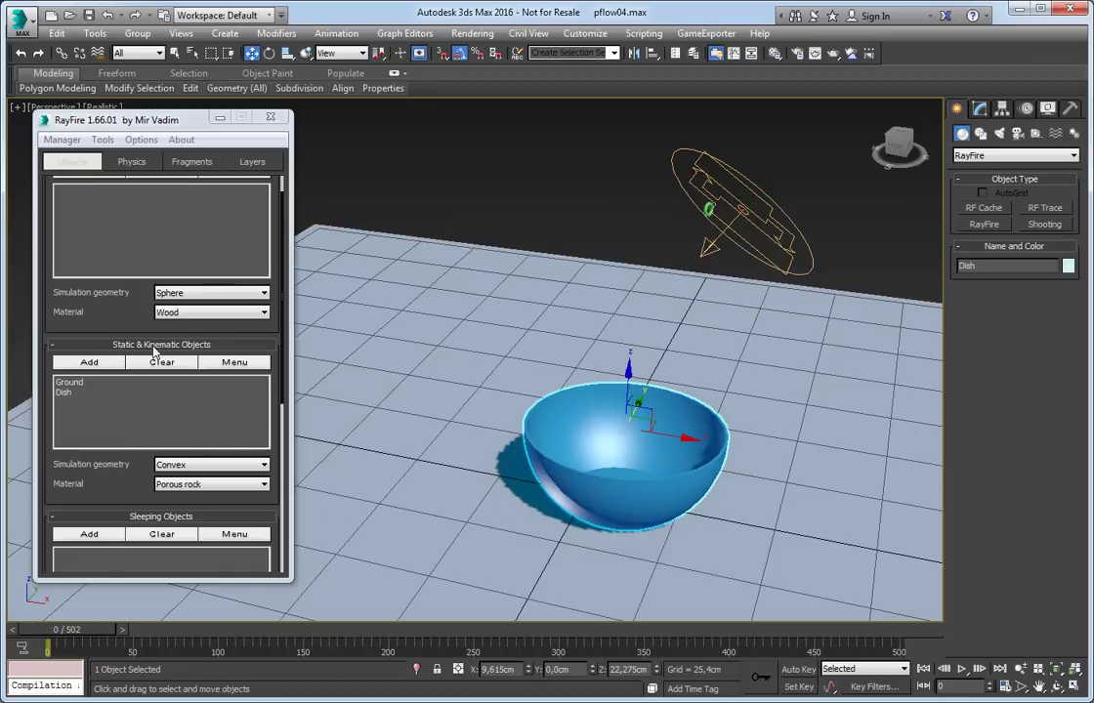
scroll(586, 388, "up", 3)
middle_click_drag(665, 428, 578, 400)
middle_click_drag(578, 400, 578, 370, "alt")
scroll(578, 370, "up", 1)
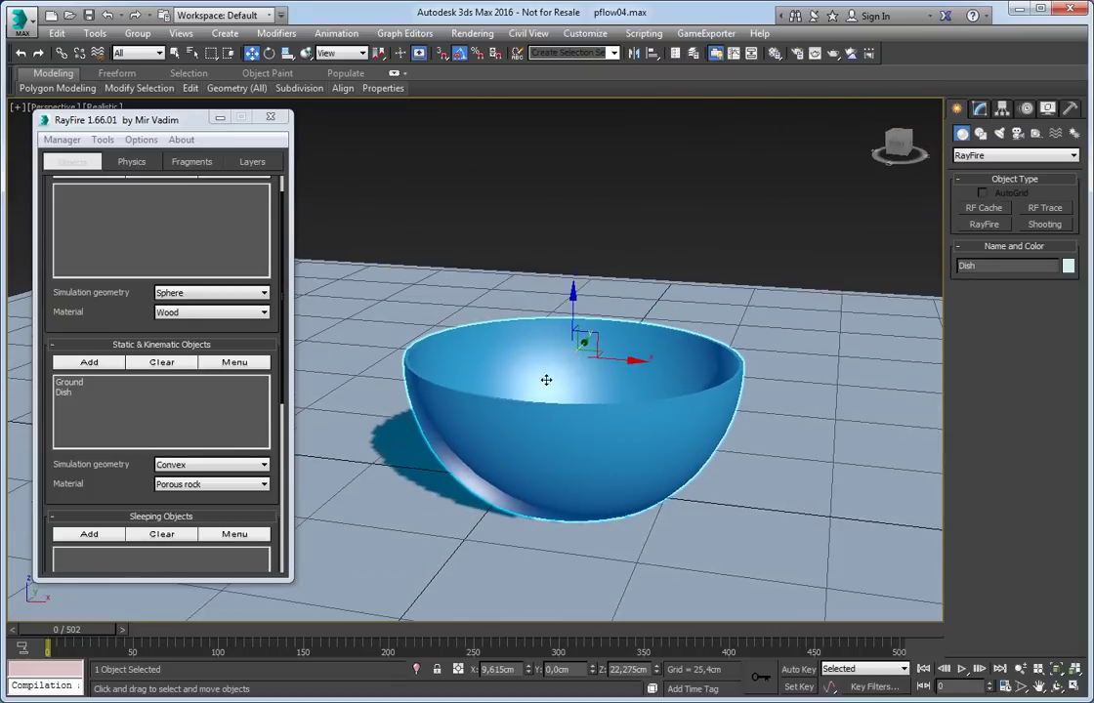
middle_click_drag(544, 379, 550, 441, "alt")
key("F4")
scroll(542, 452, "down", 5)
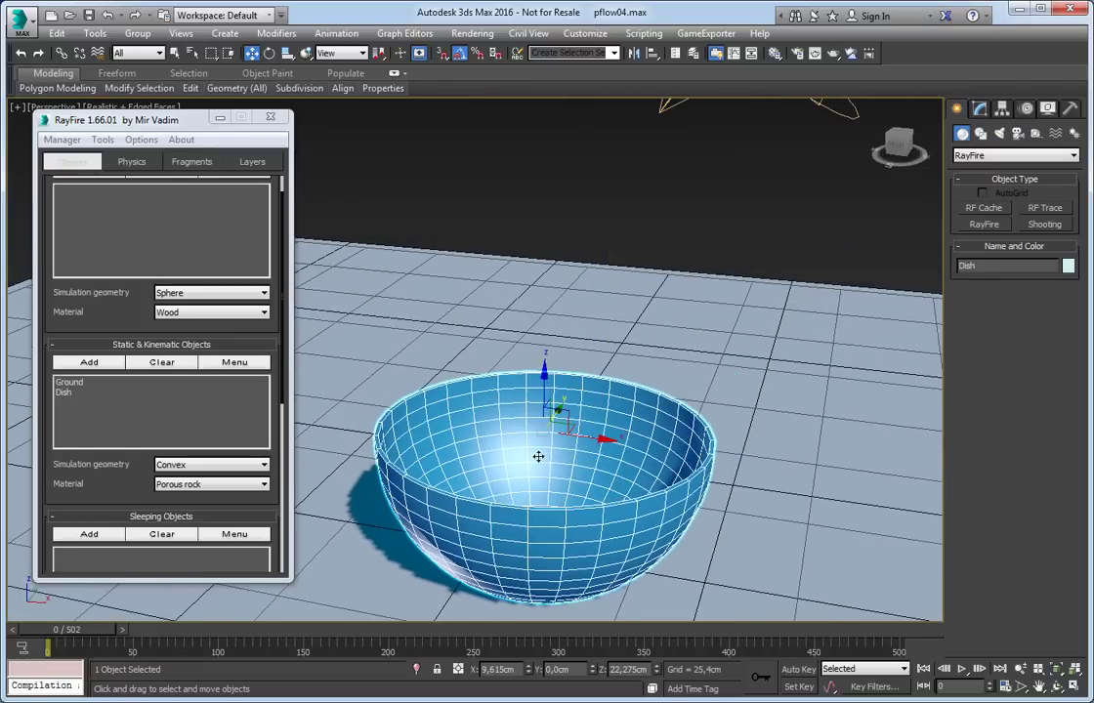
Return to RayFire's physics settings and collapse the Simulation Properties and Demolition Properties sections
left_click(132, 164)
scroll(108, 252, "up", 2)
scroll(109, 234, "down", 2)
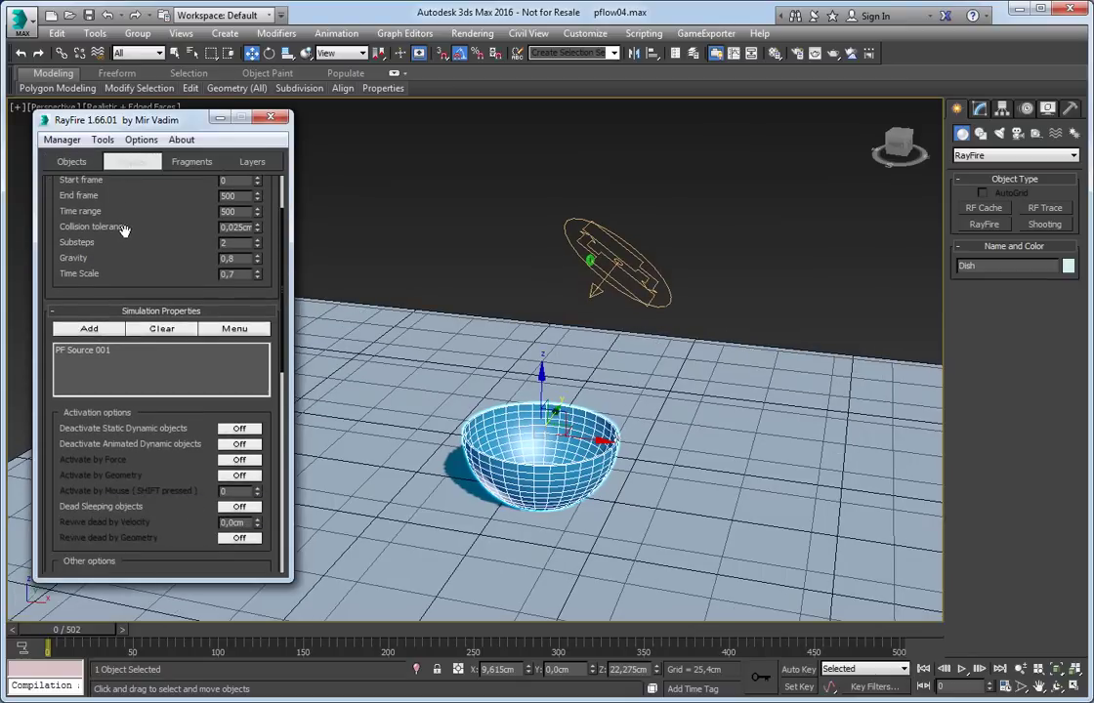
left_click(146, 308)
scroll(145, 390, "up", 2)
left_click(137, 409)
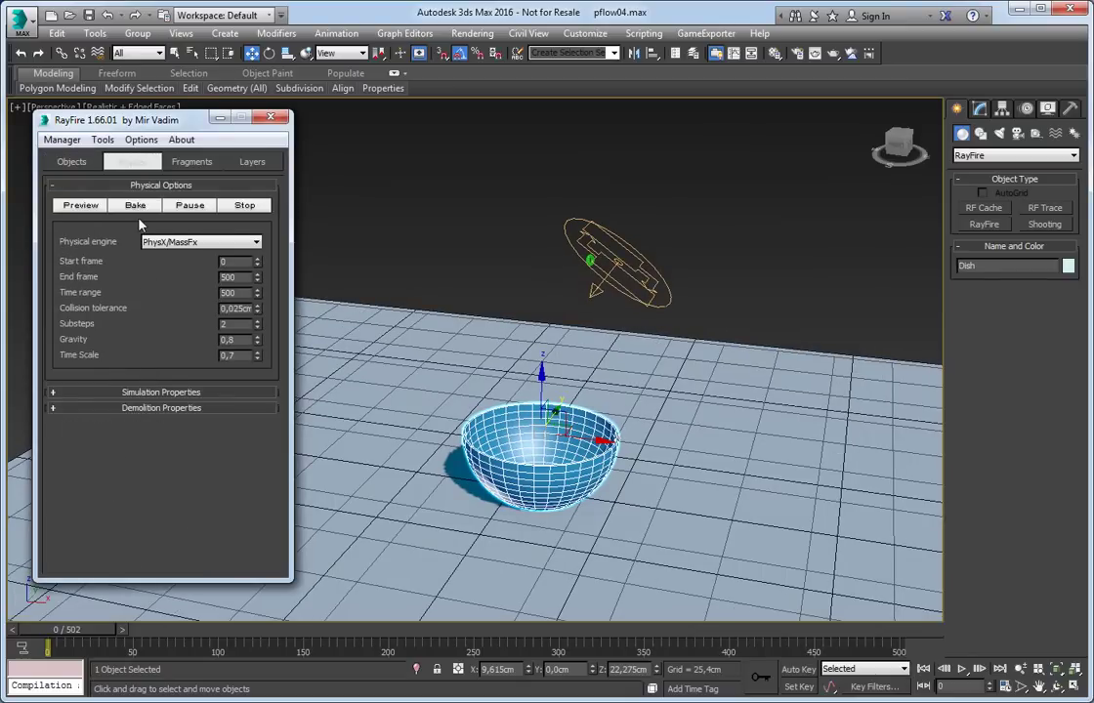
Bake the RayFire physics simulation of the rings falling into the dish using the PhysX/MassFx engine
scroll(381, 307, "up", 3)
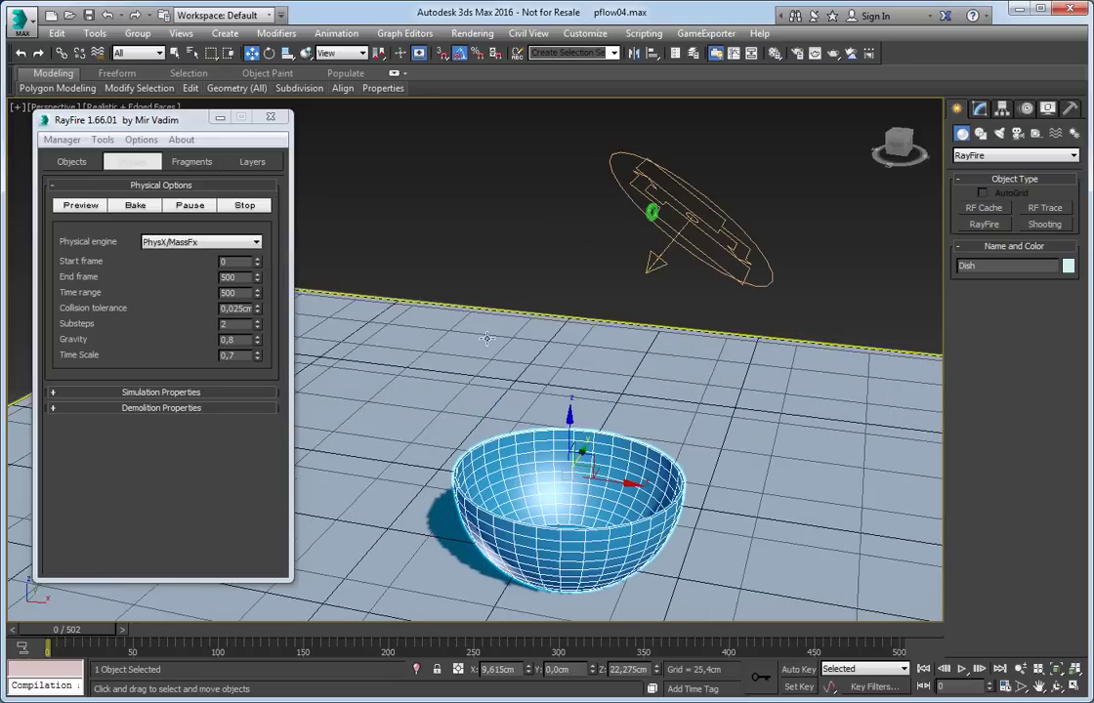
middle_click_drag(381, 308, 393, 281)
left_click(135, 205)
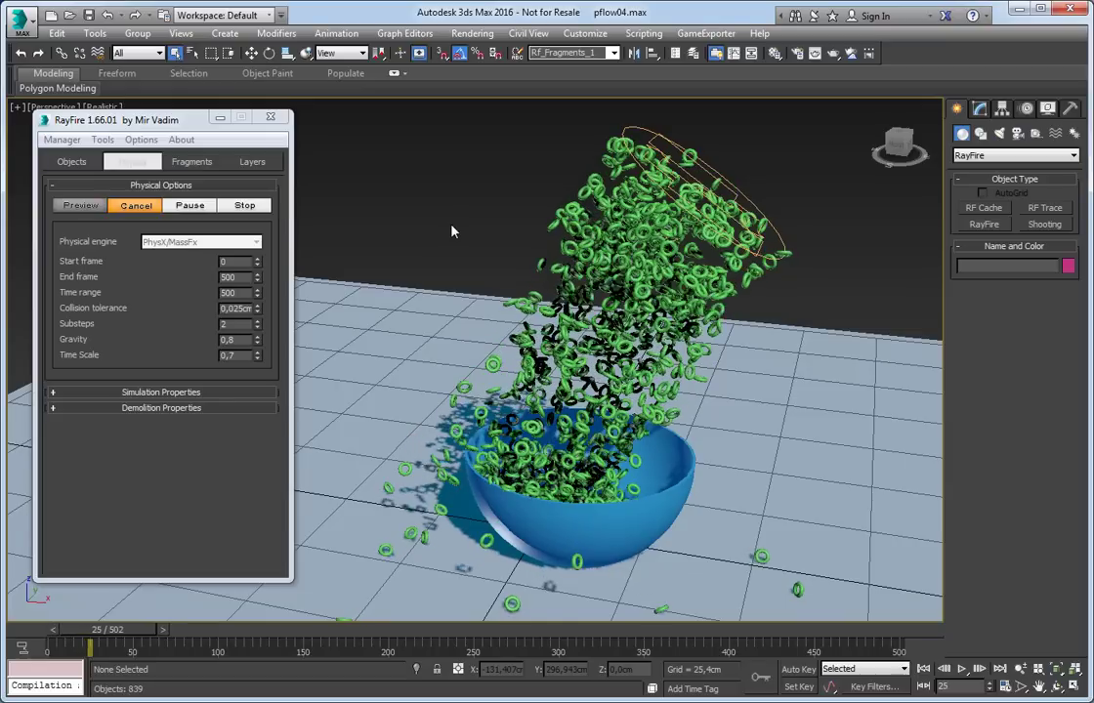
Examine how the rings fill and overflow the dish during the running bake, and cancel the simulation
right_click(452, 231)
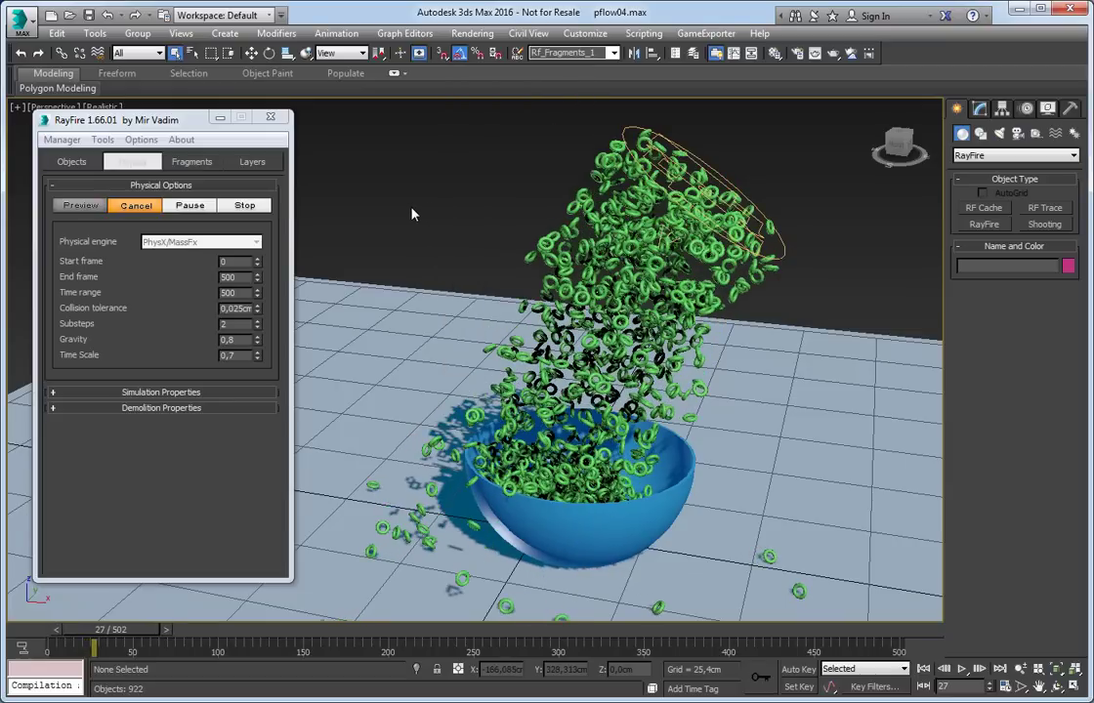
scroll(531, 332, "up", 1)
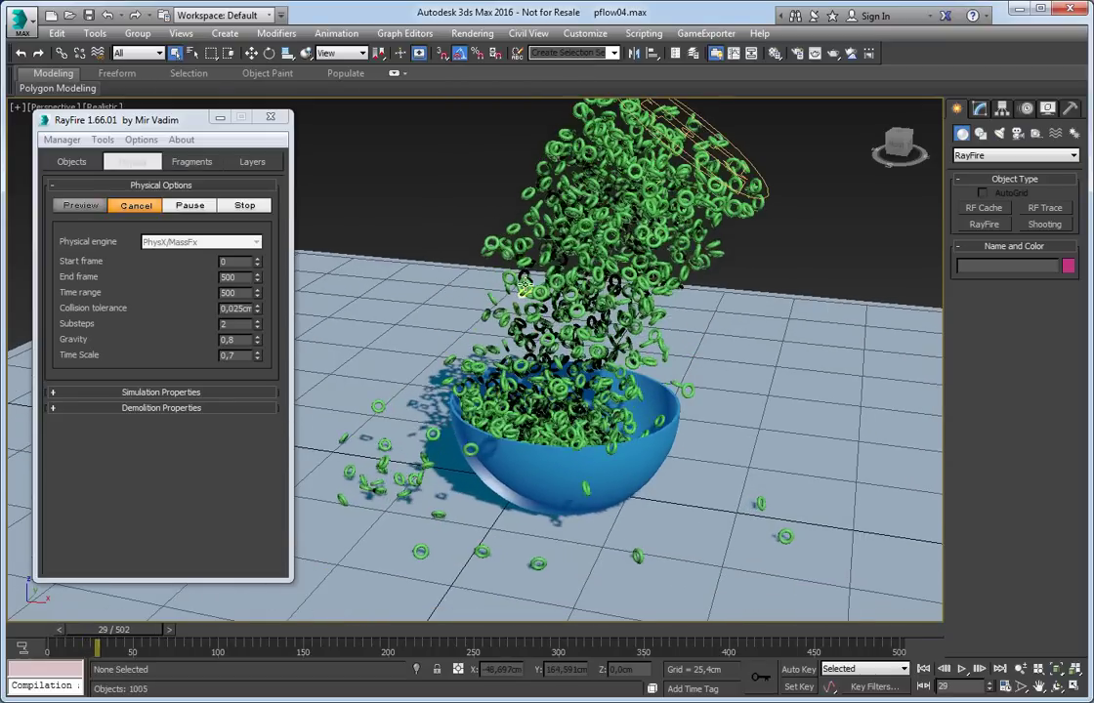
scroll(525, 284, "up", 2)
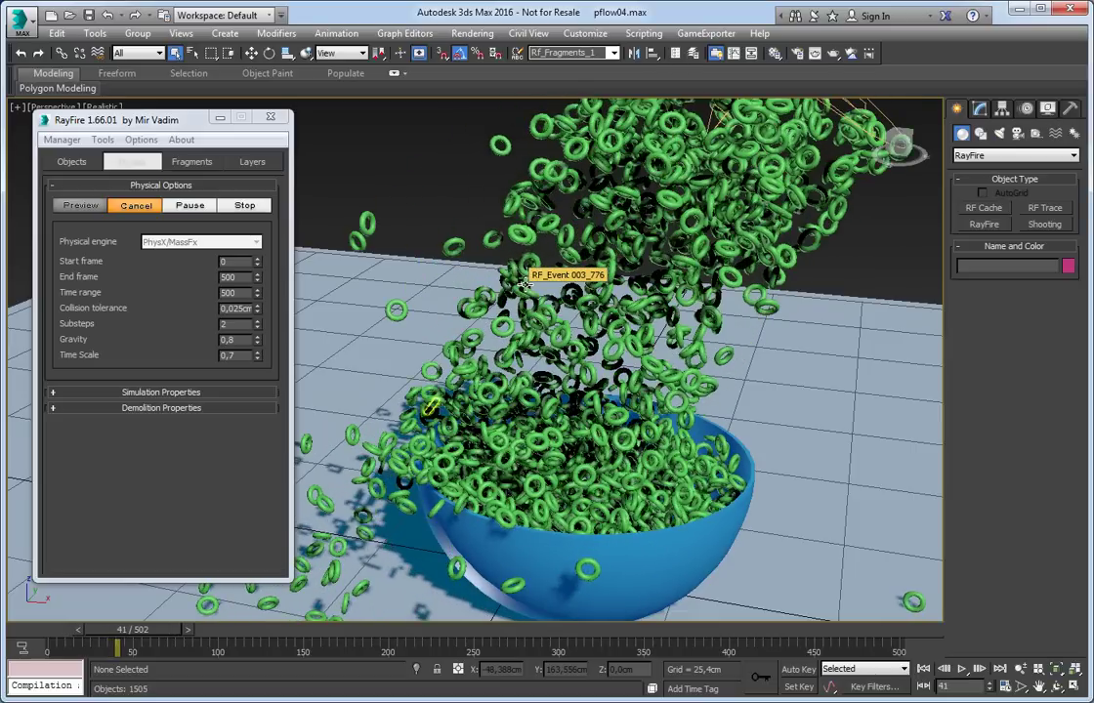
middle_click_drag(524, 282, 603, 398, "alt")
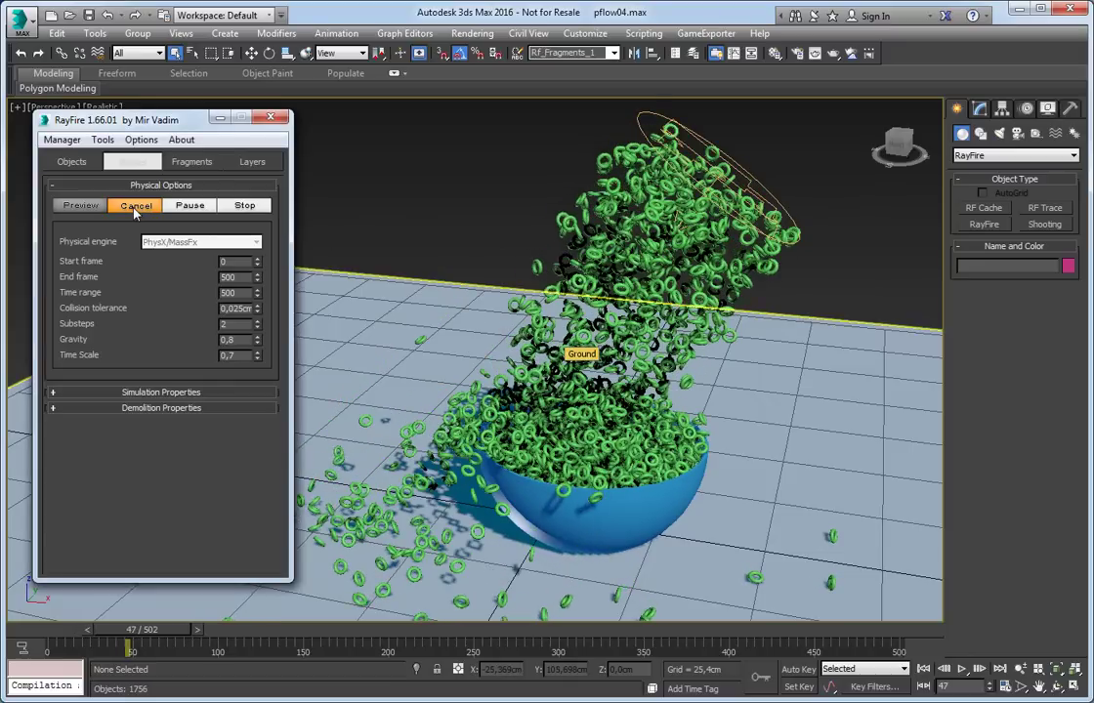
key("Escape")
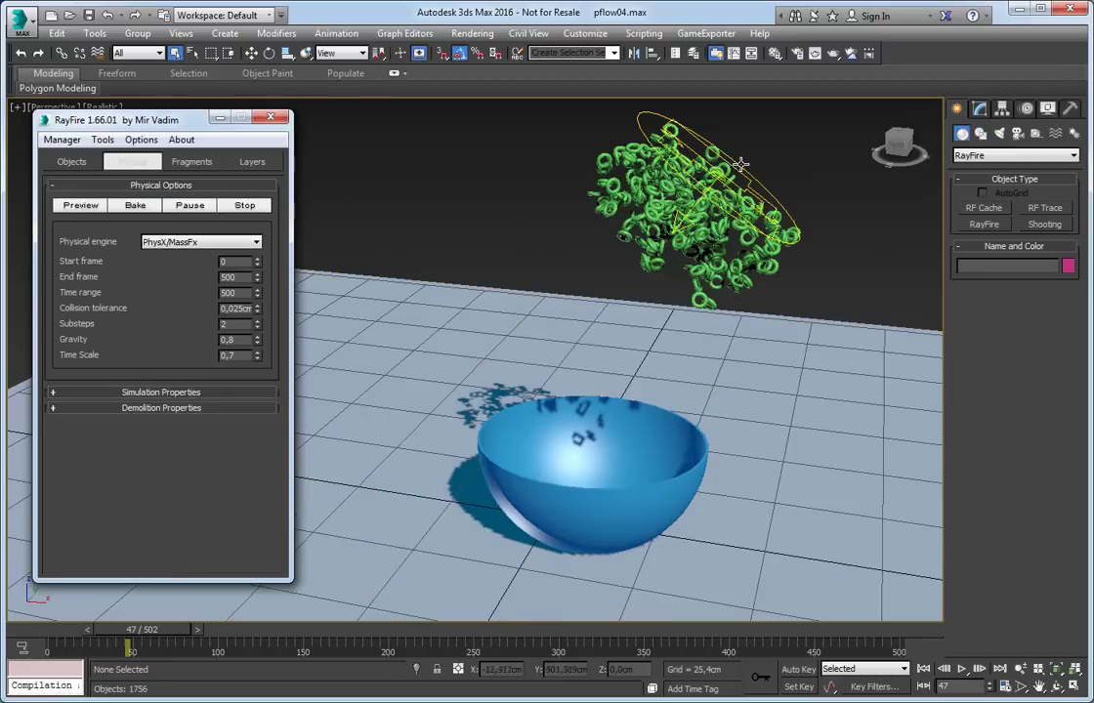
Select the particle source and set its Birth operator's amount to 4000 in Particle View
left_click(733, 166)
left_click(981, 109)
left_click(1013, 348)
left_click(293, 249)
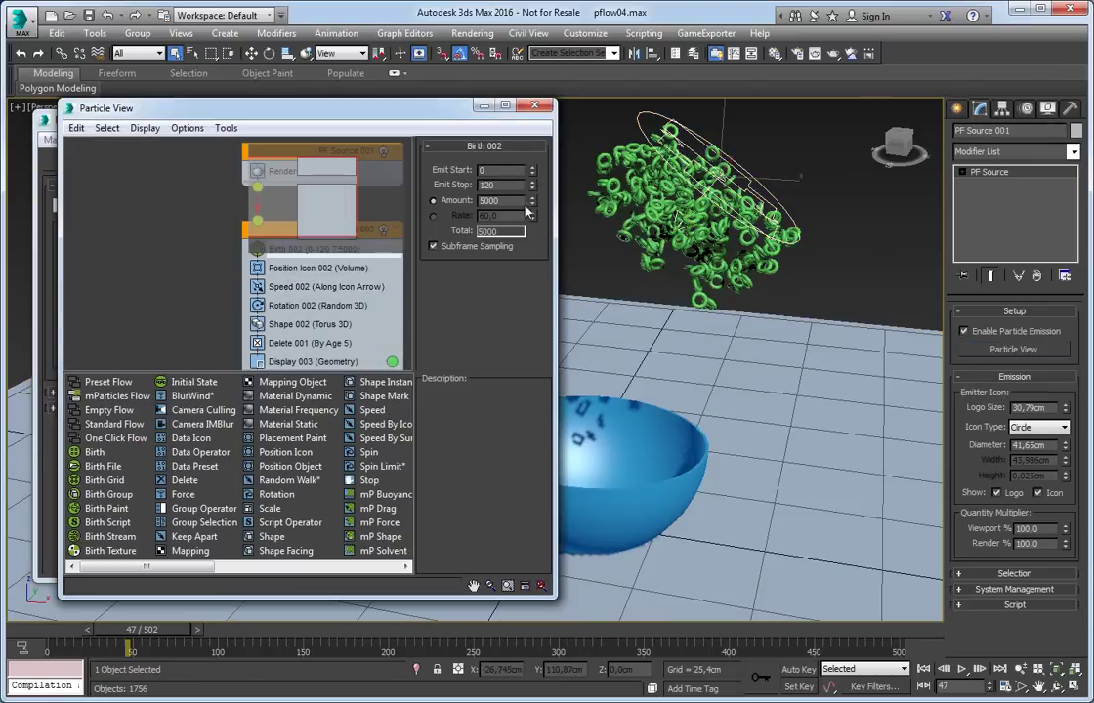
type("4000")
key("Return")
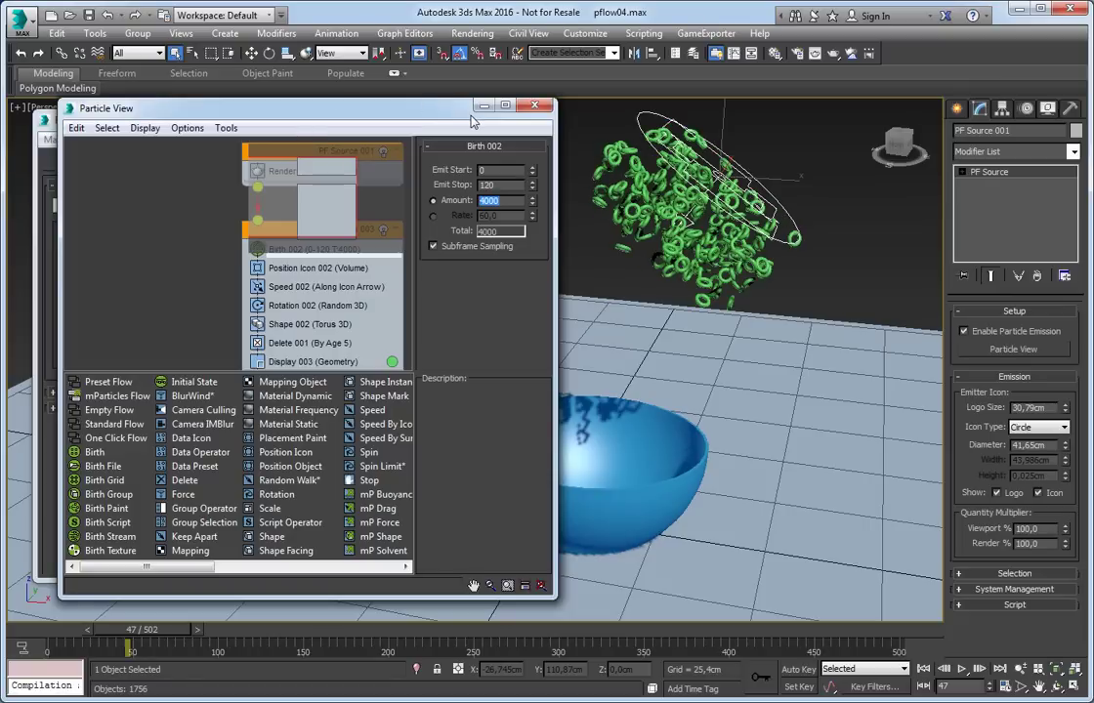
Set the Torus shape operator's size to 3,197cm and close Particle View
left_click(293, 325)
left_click(537, 239)
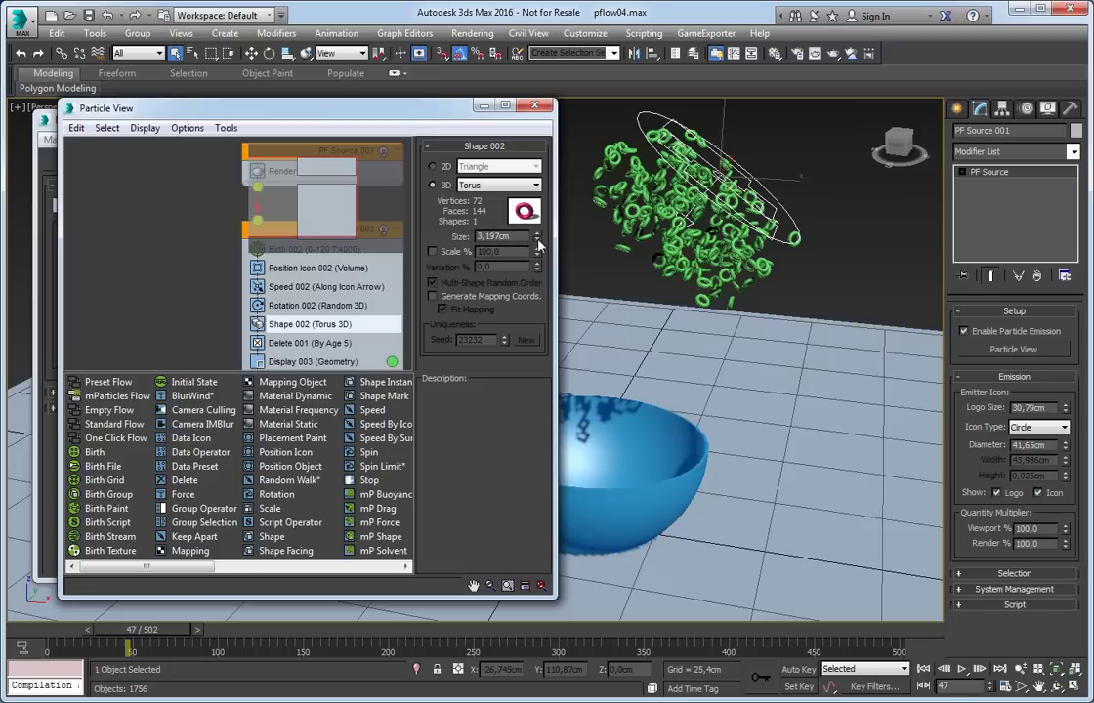
left_click(528, 108)
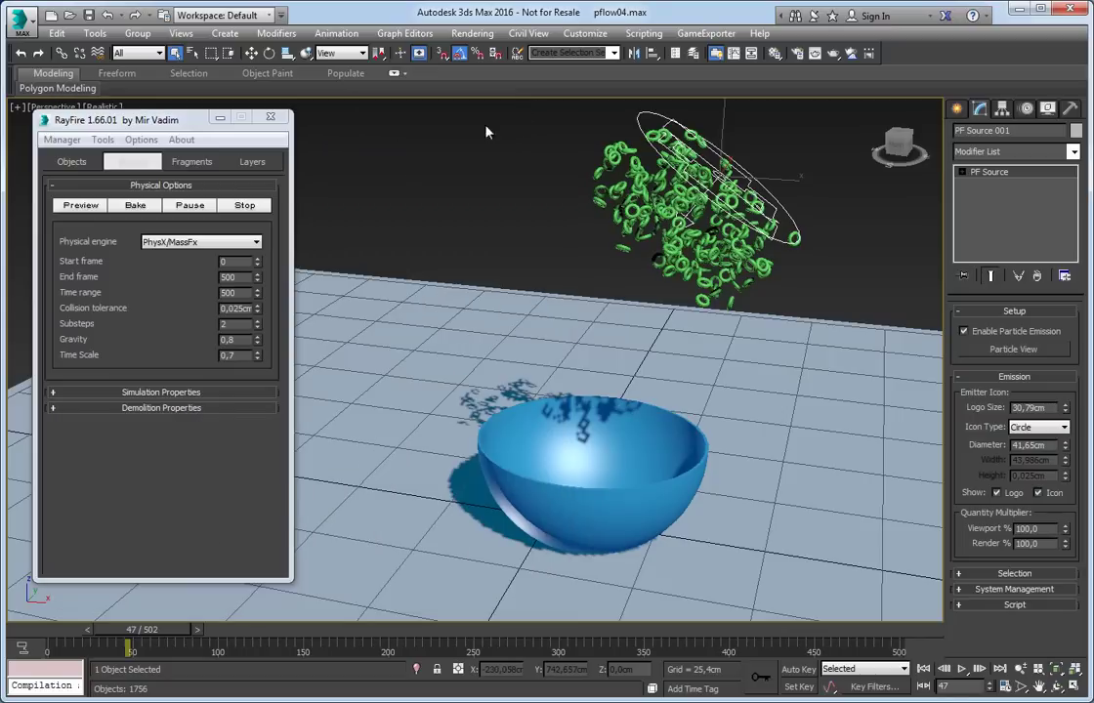
Select the Dish, open RayFire's Custom Properties rollout beside the bowl and turn off Use Custom Properties
left_click(96, 162)
scroll(101, 321, "up", 1)
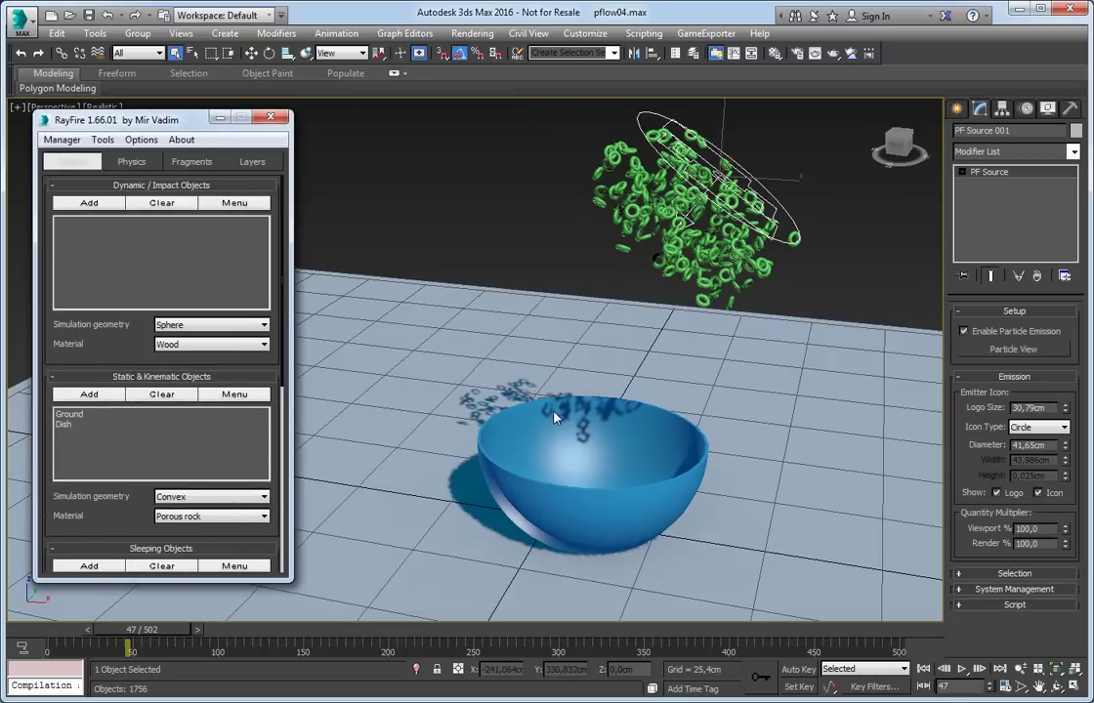
left_click(576, 278)
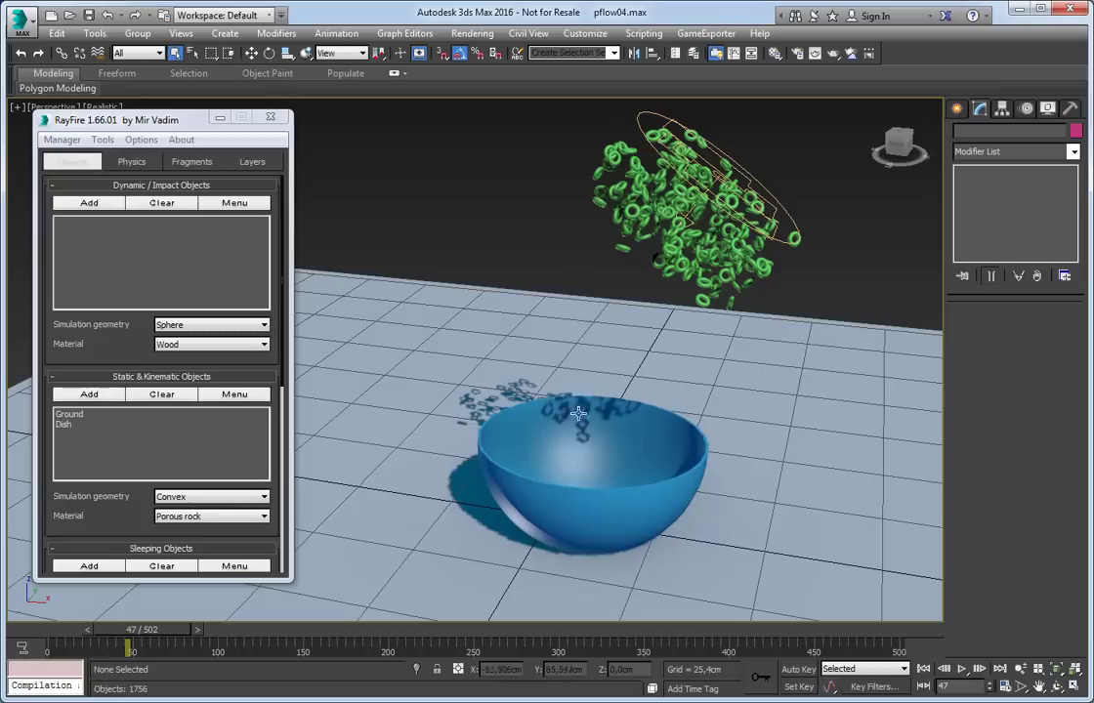
left_click(583, 399)
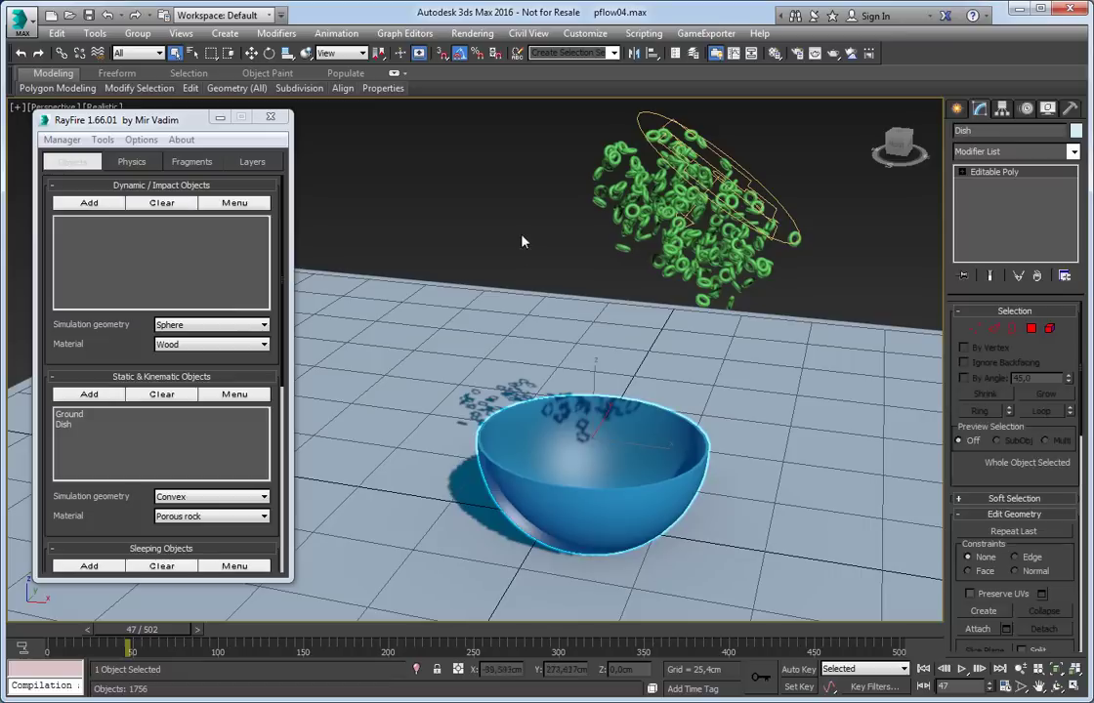
left_click(141, 139)
left_click(152, 159)
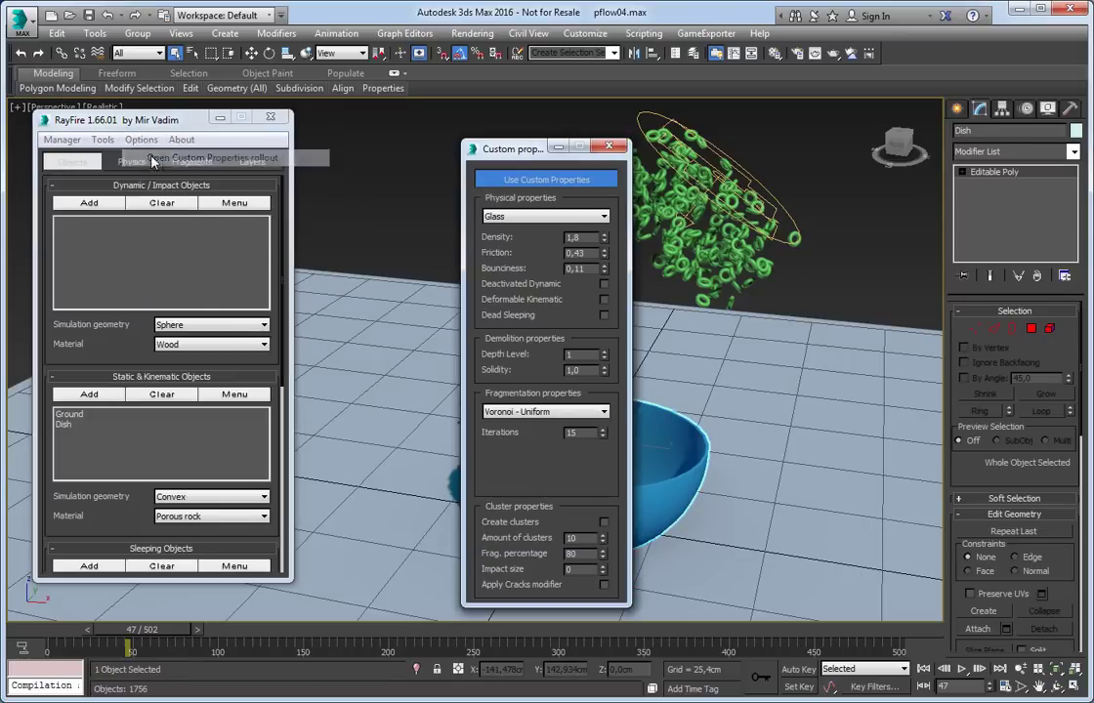
left_click_drag(548, 166, 887, 178)
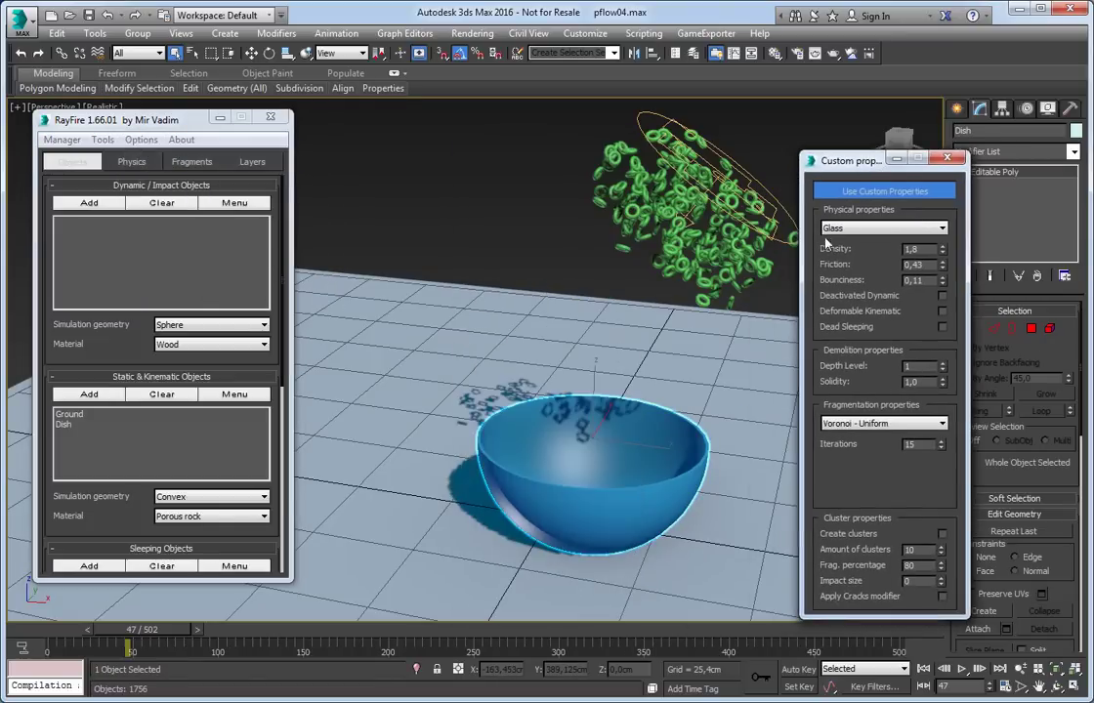
left_click(884, 192)
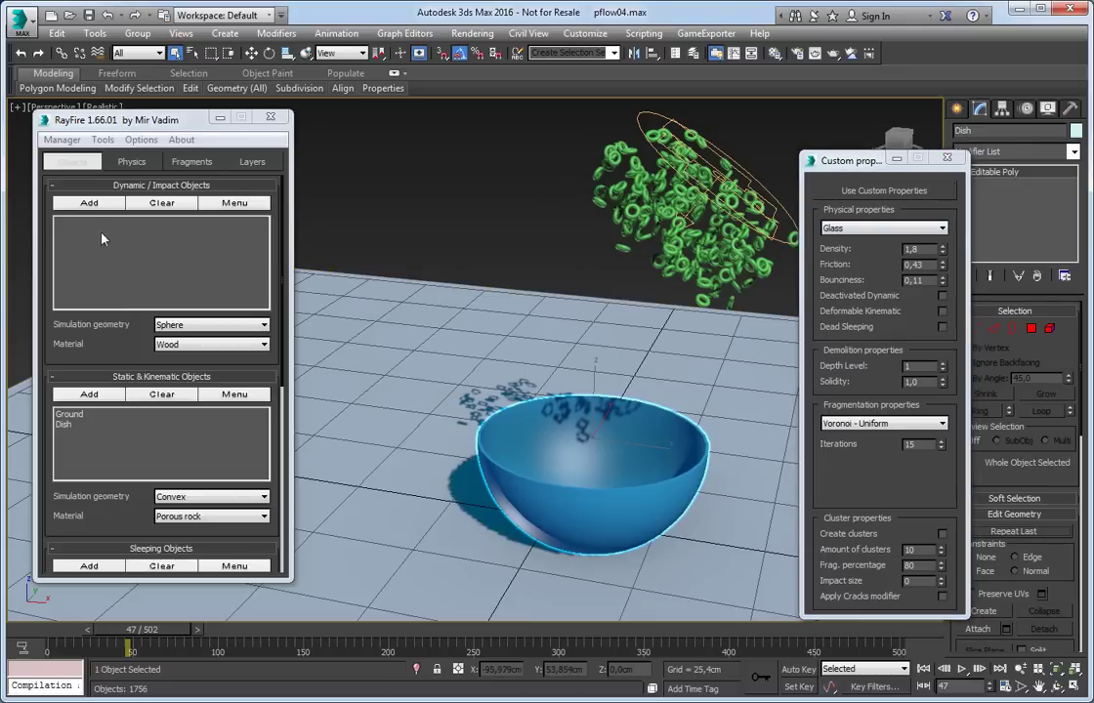
Add the Dish to Dynamic / Impact Objects and give it the Glass preset with density 1,16 and friction 0,05
left_click(88, 203)
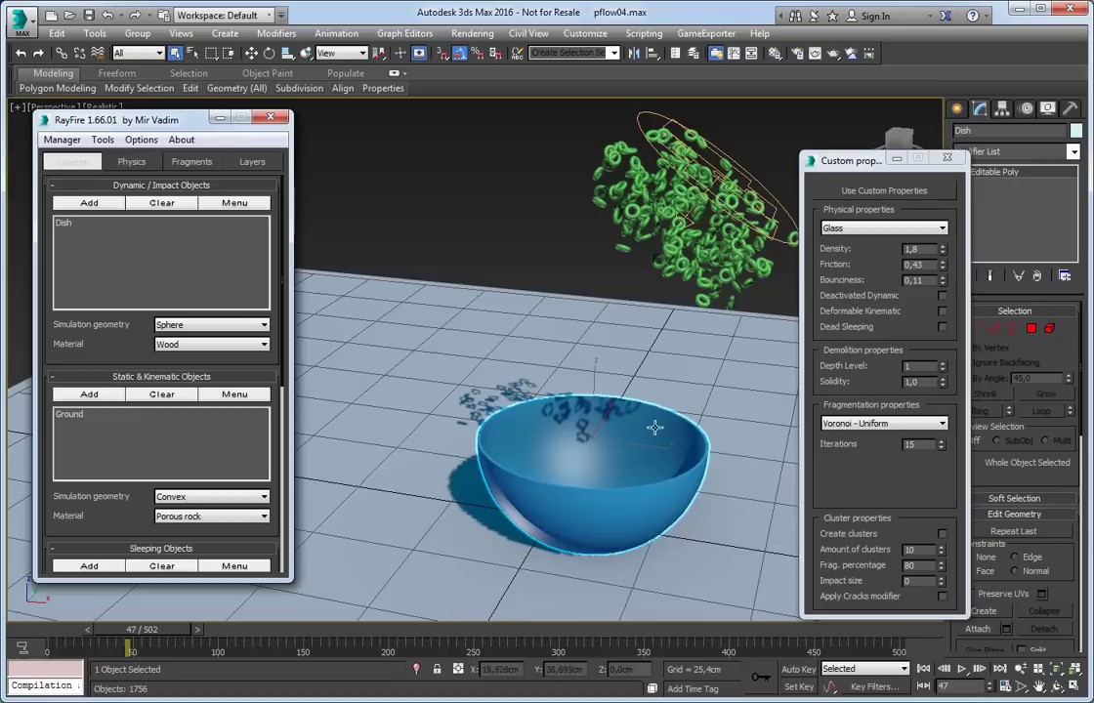
left_click(622, 427)
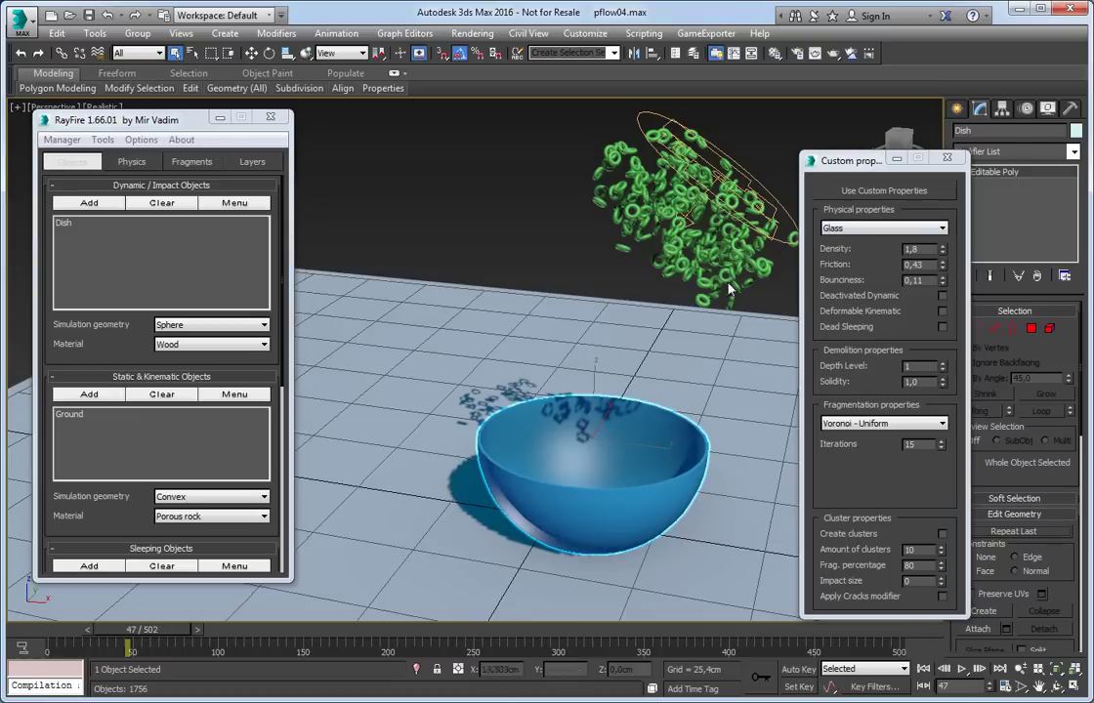
left_click(838, 230)
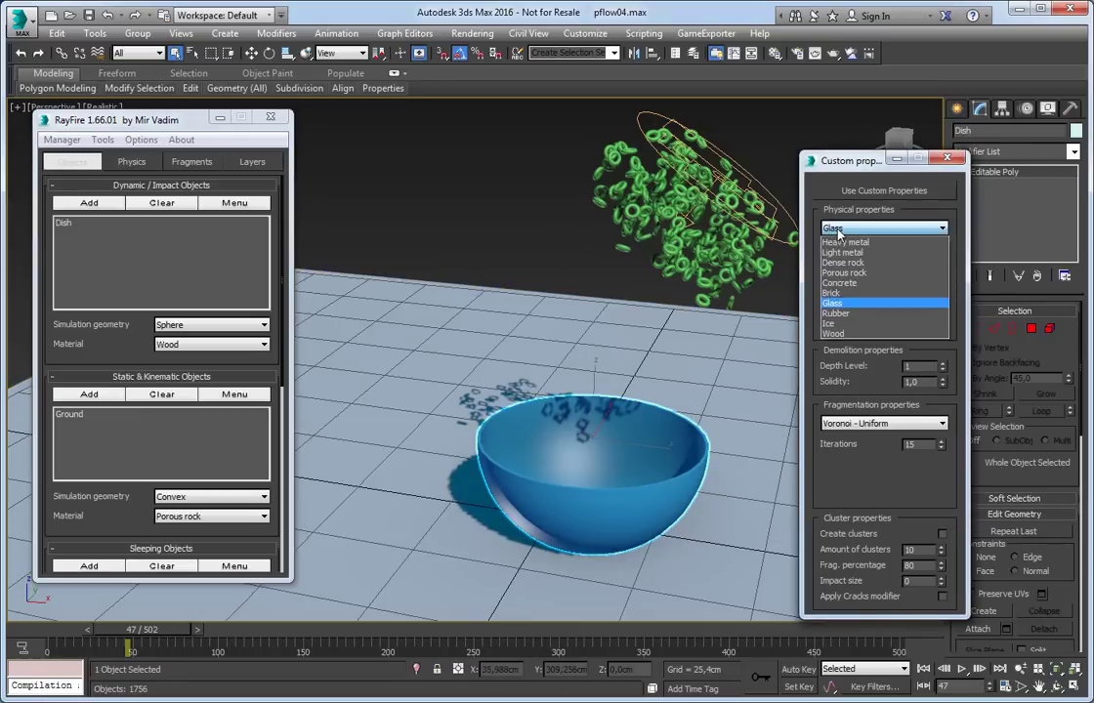
left_click(846, 304)
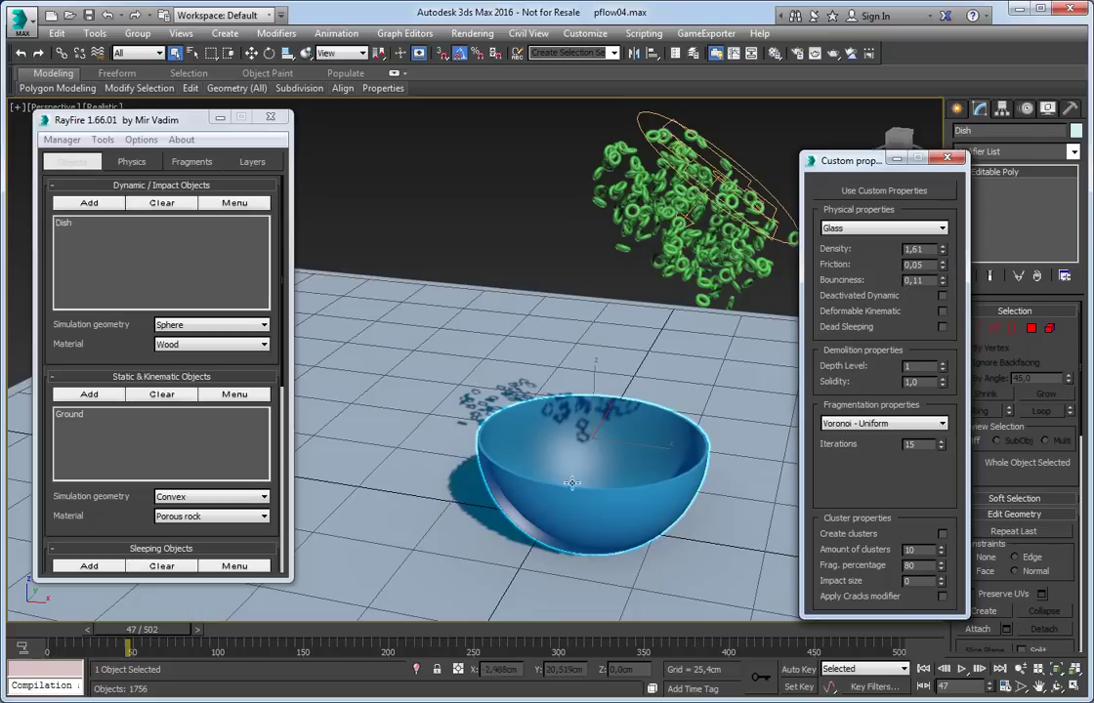
key("Home")
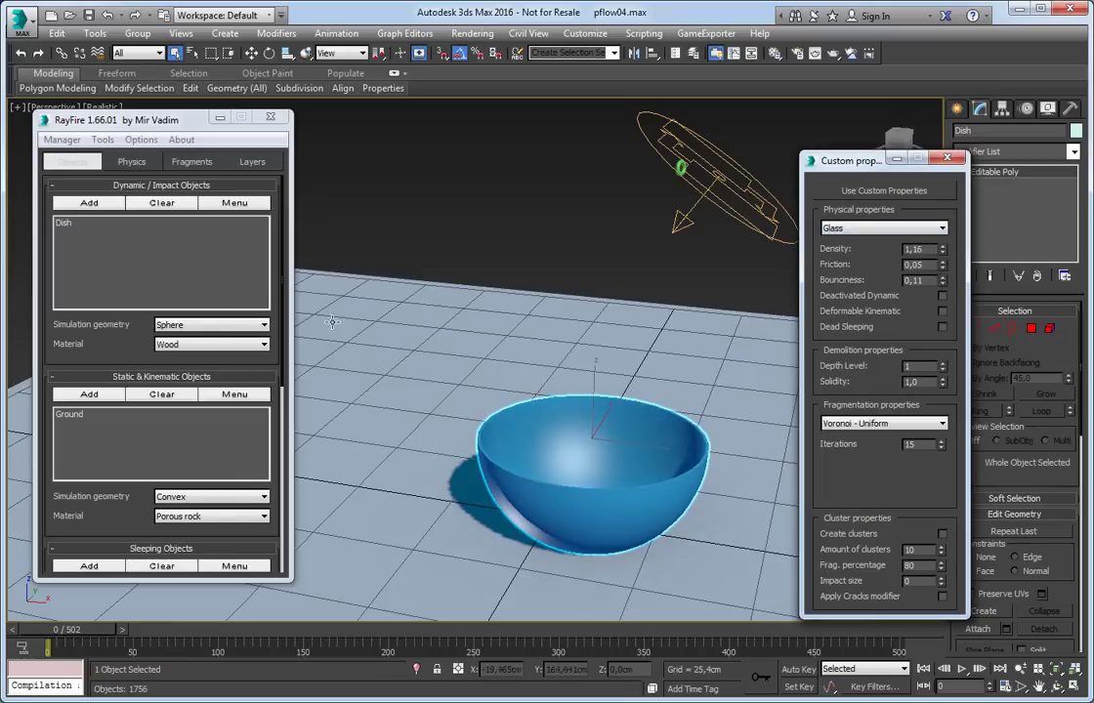
Select the particle source and advance the timeline to frame 11 to view the emitted rings
left_click(91, 239)
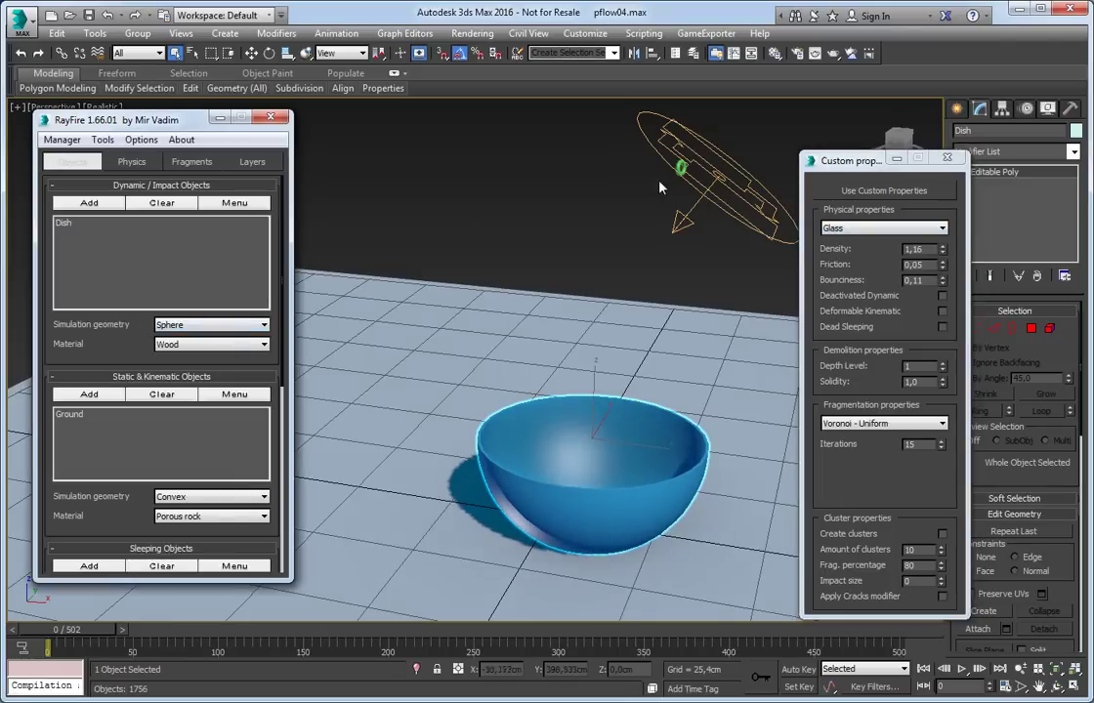
left_click(681, 168)
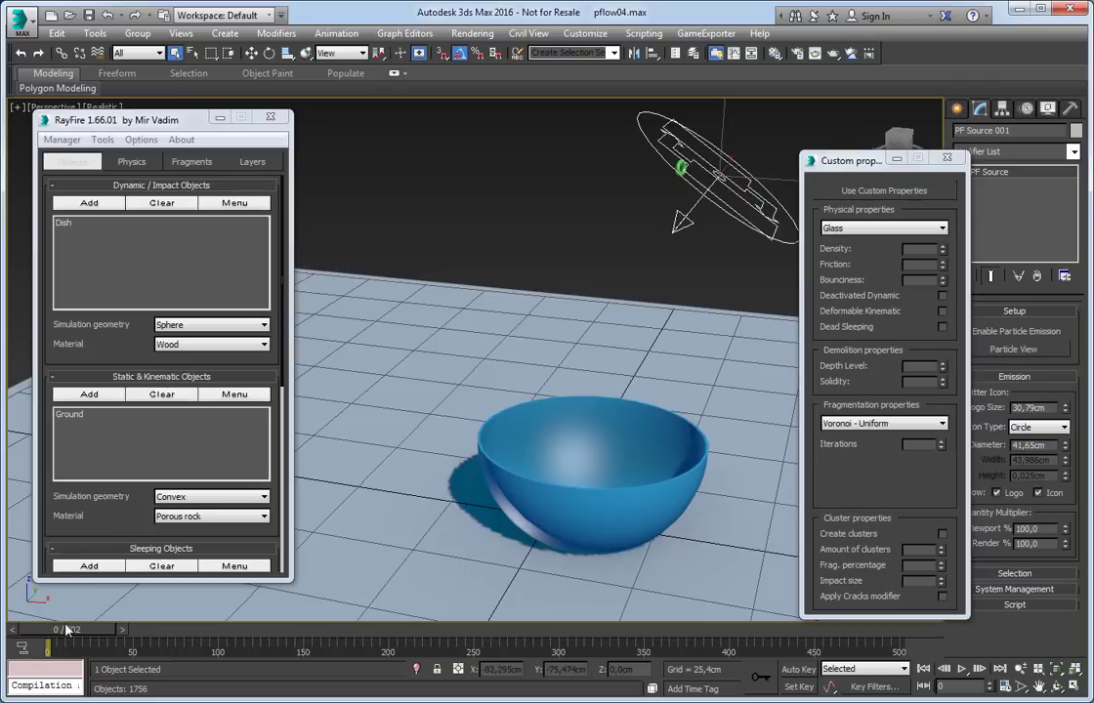
left_click_drag(66, 630, 85, 630)
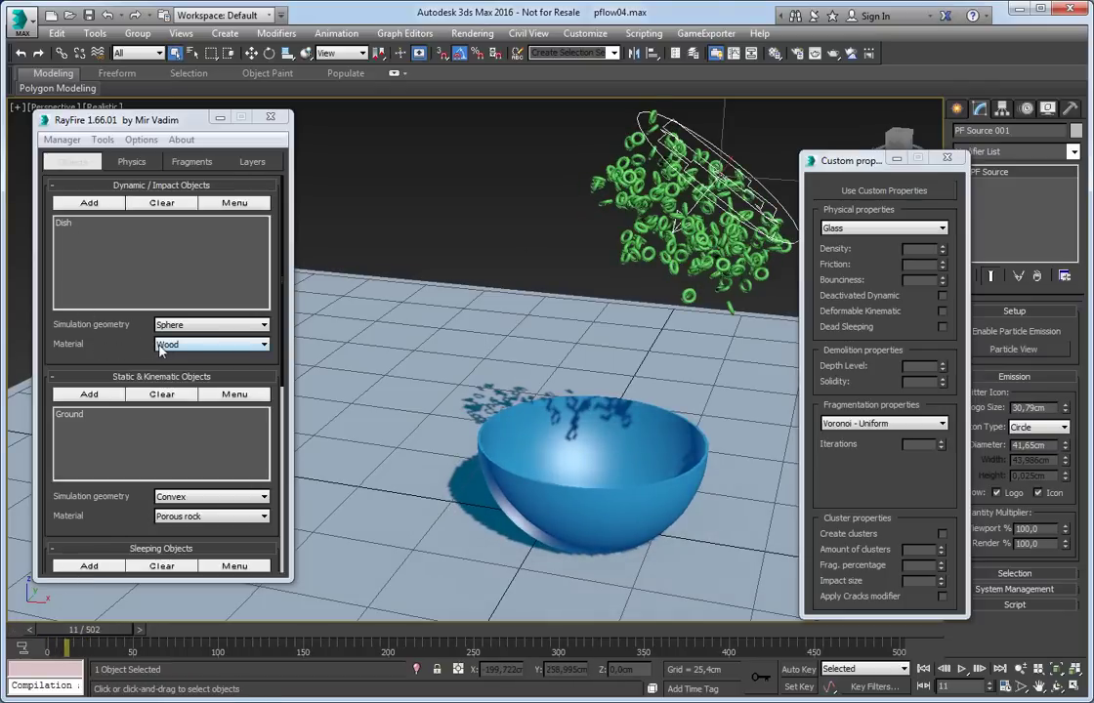
Review the density, friction and bounciness of the Dense rock and Wood material presets
scroll(91, 427, "down", 5)
scroll(89, 328, "down", 3)
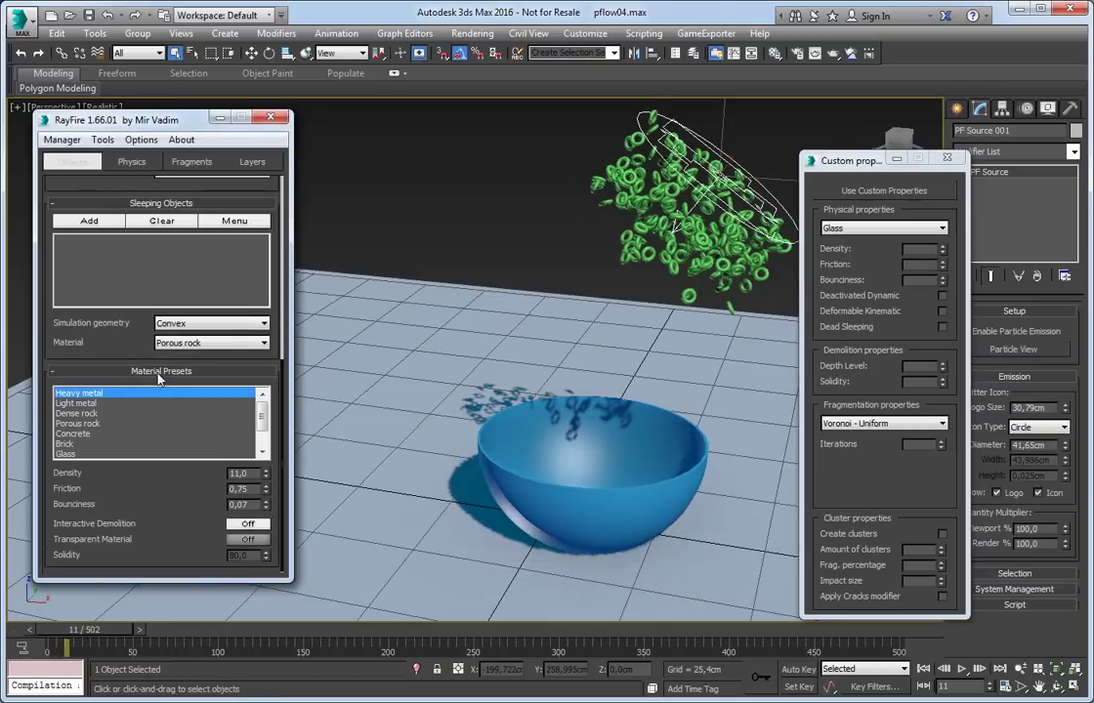
left_click(98, 414)
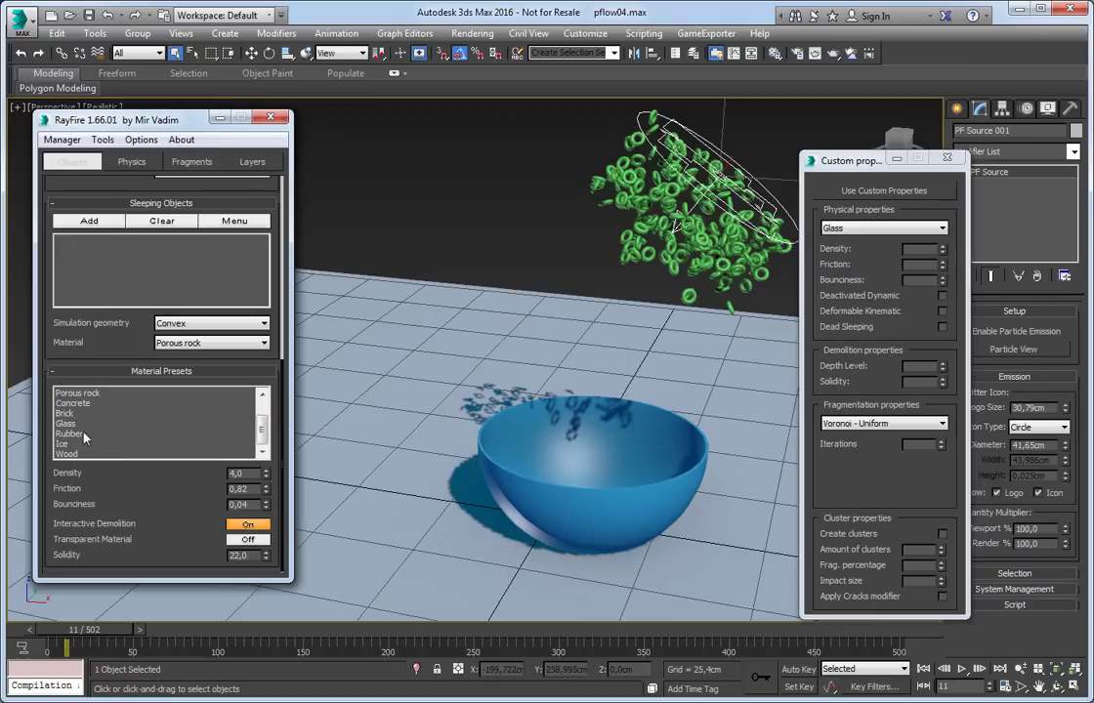
scroll(86, 448, "down", 1)
left_click(83, 454)
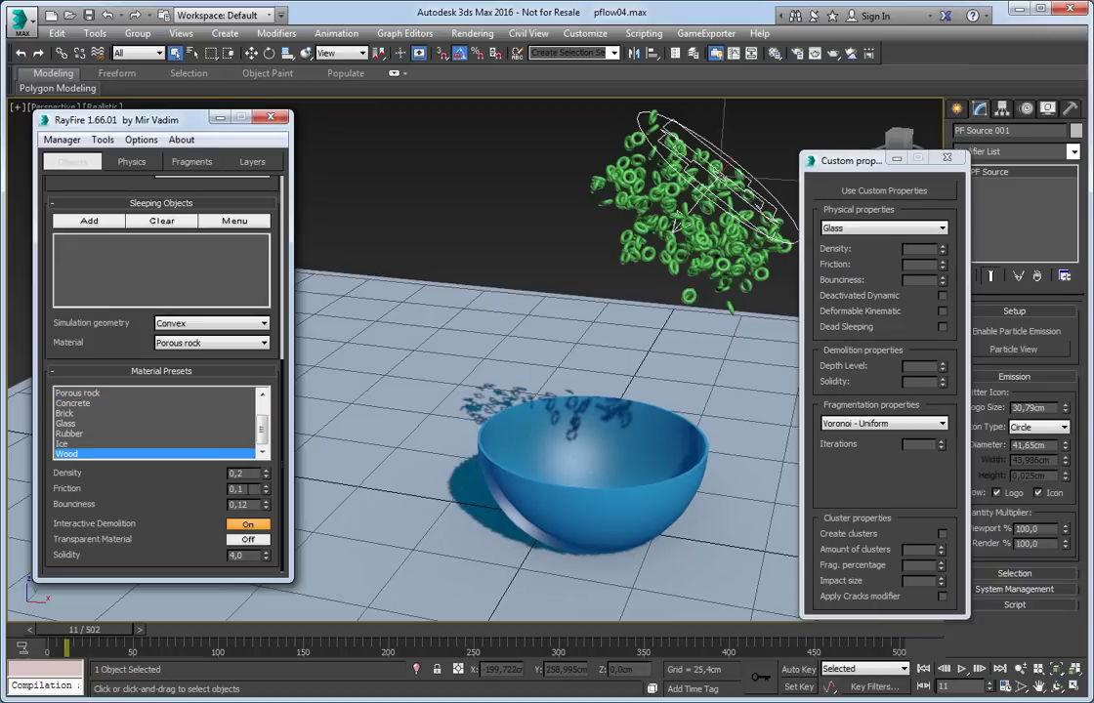
left_click(267, 472)
scroll(110, 347, "up", 5)
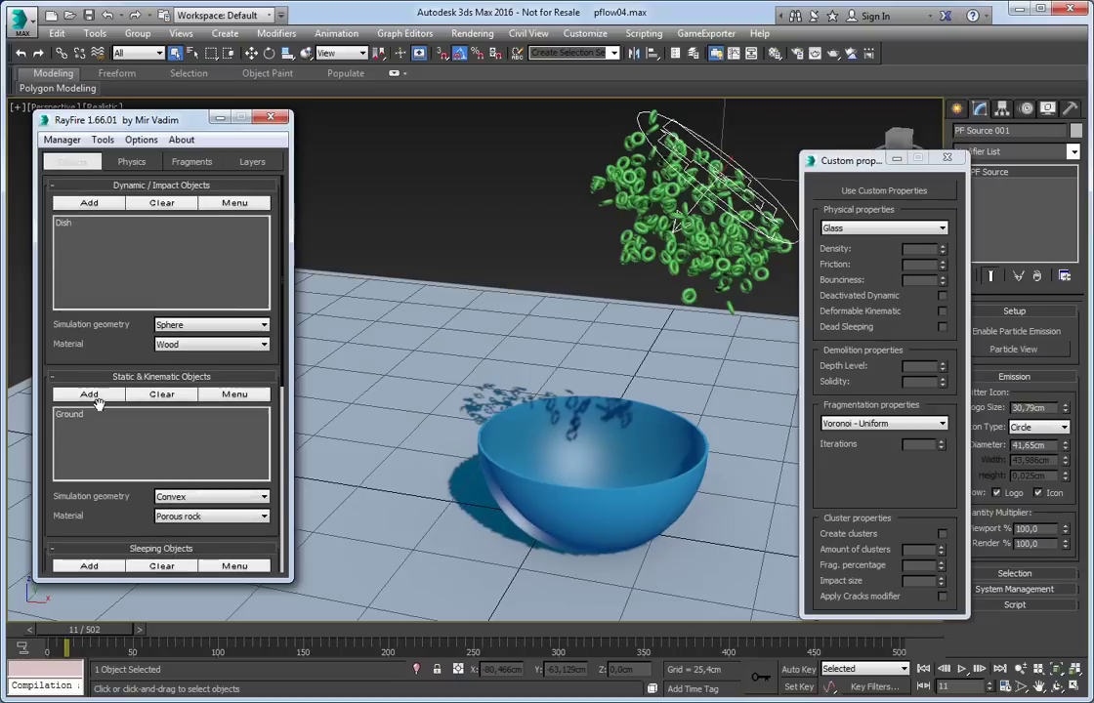
Select the Dish and inspect it closely from a low front angle
left_click(561, 209)
left_click(566, 433)
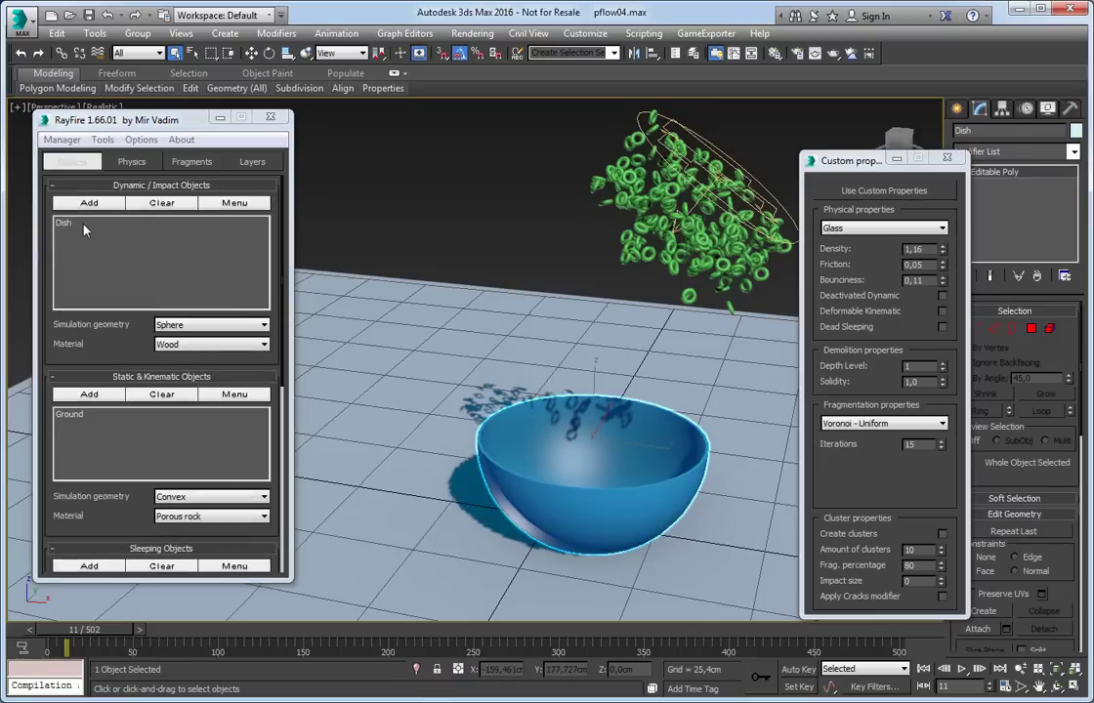
middle_click_drag(616, 416, 533, 396)
scroll(523, 406, "up", 3)
middle_click_drag(620, 457, 479, 421, "alt")
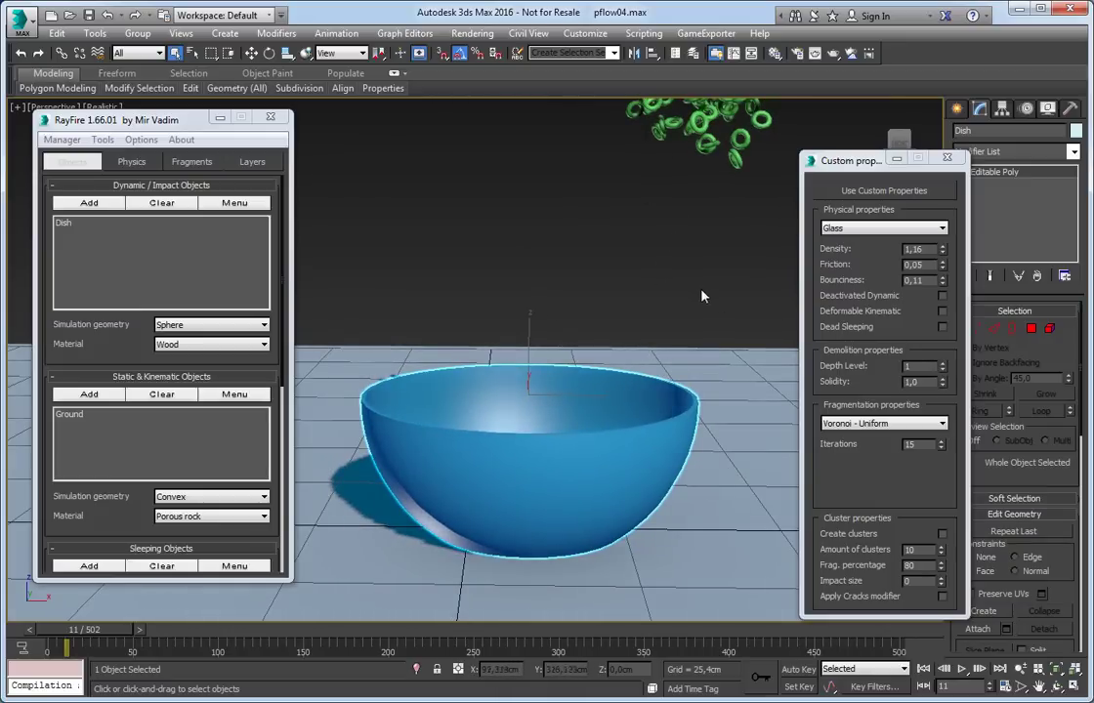
left_click(127, 168)
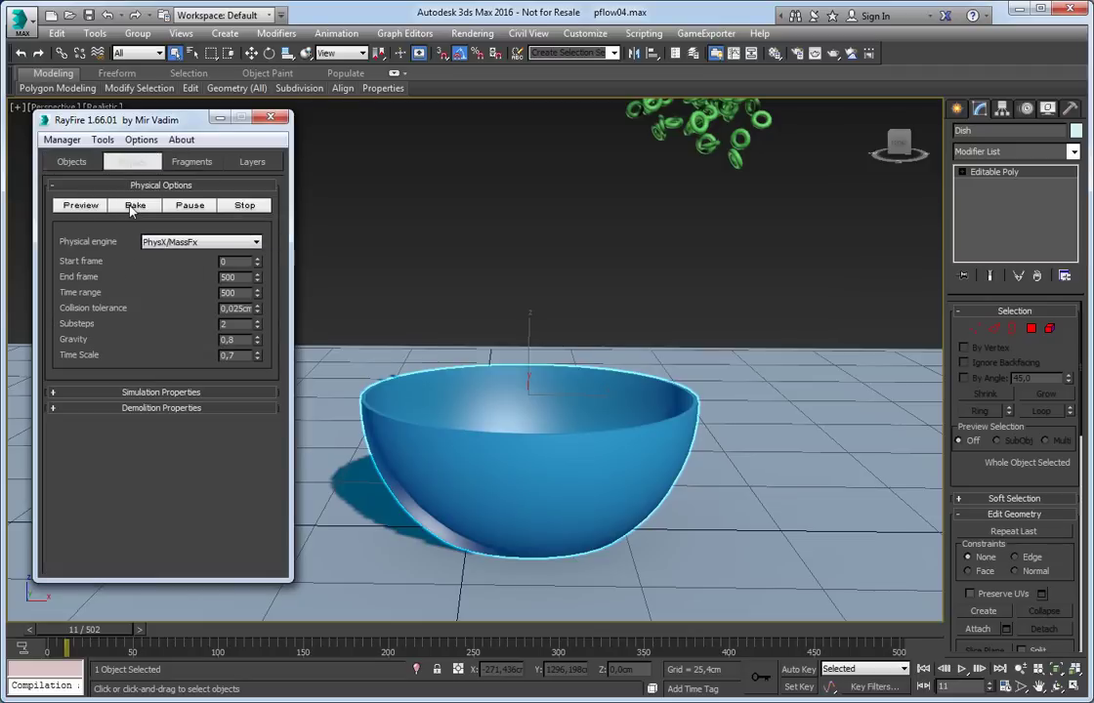
left_click(132, 206)
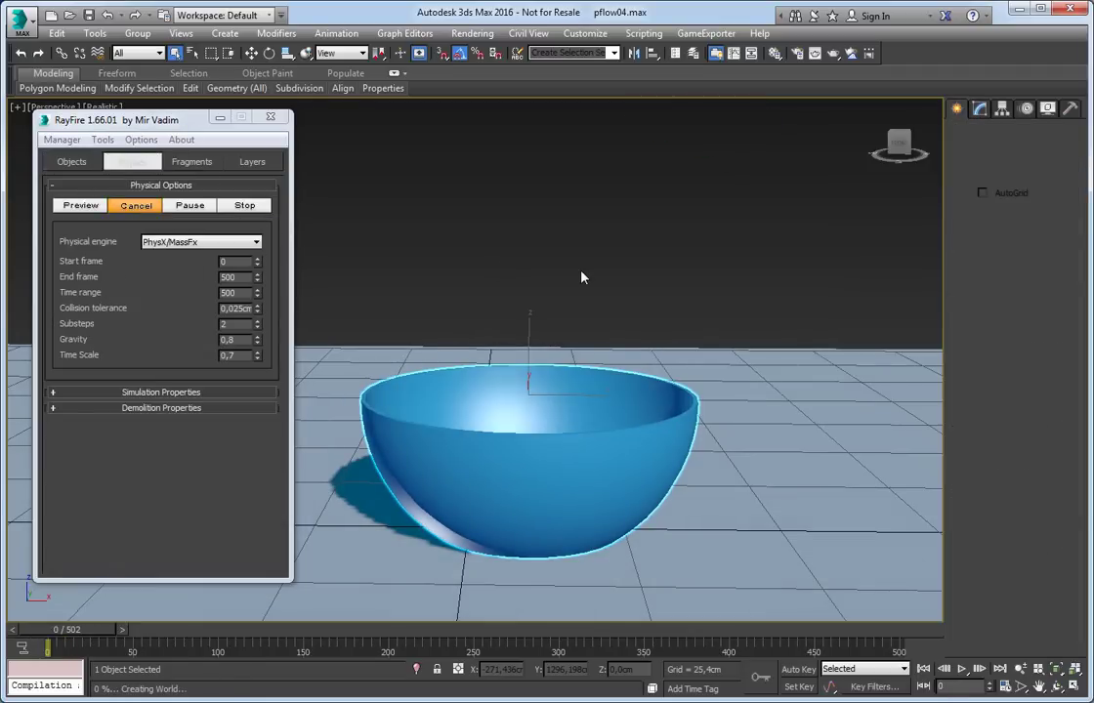
left_click(136, 206)
Set the Dynamic / Impact Objects' simulation geometry to Convex and bake the physics simulation again
left_click(74, 162)
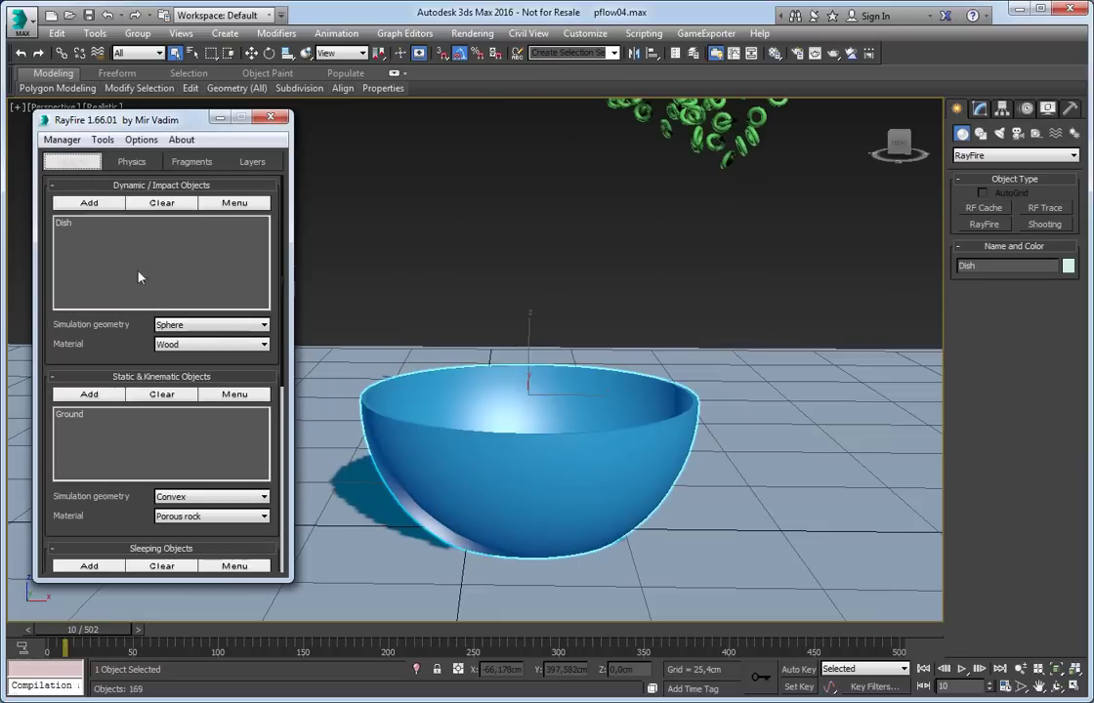
left_click(212, 324)
left_click(191, 357)
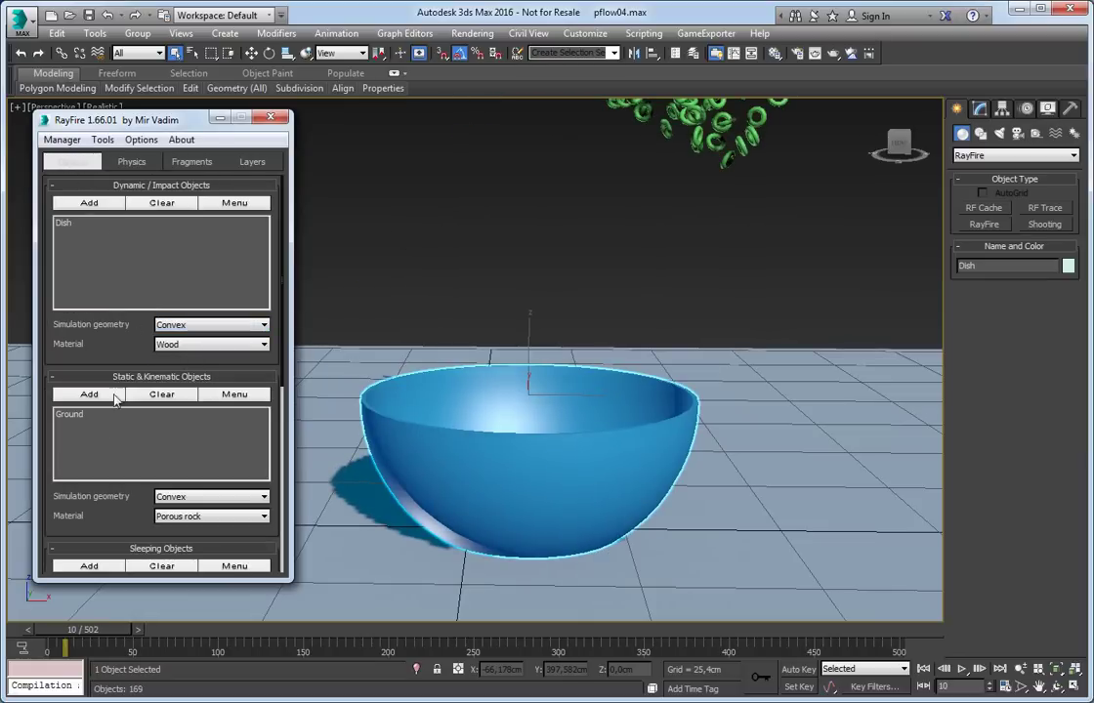
left_click(111, 164)
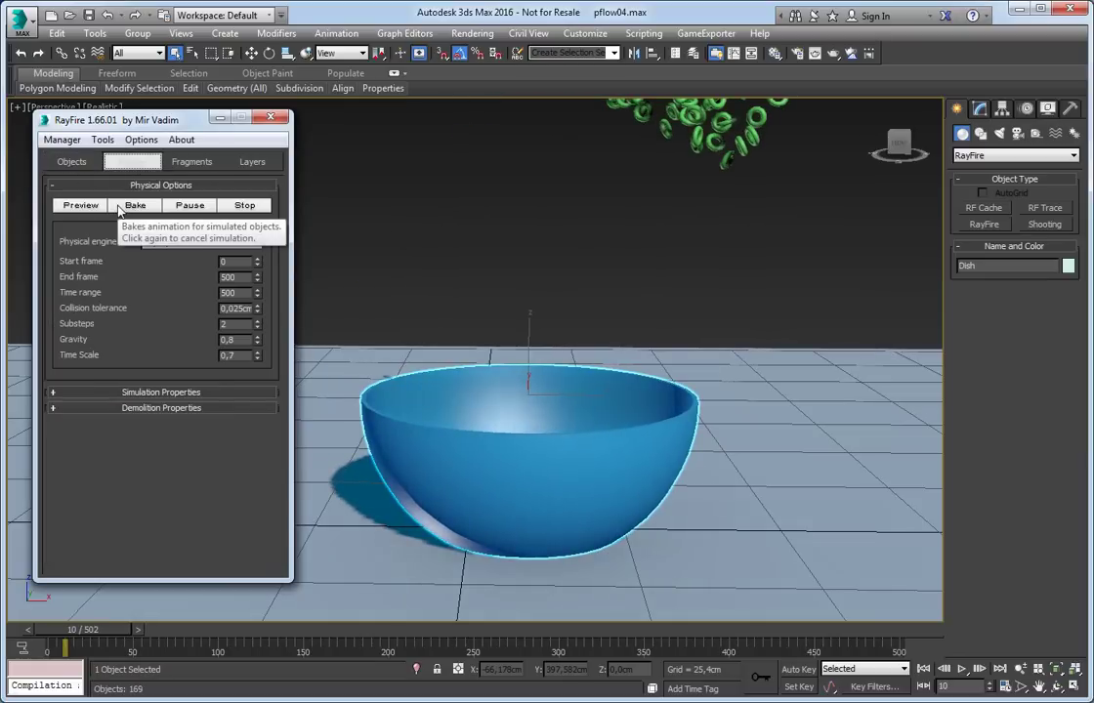
left_click(119, 207)
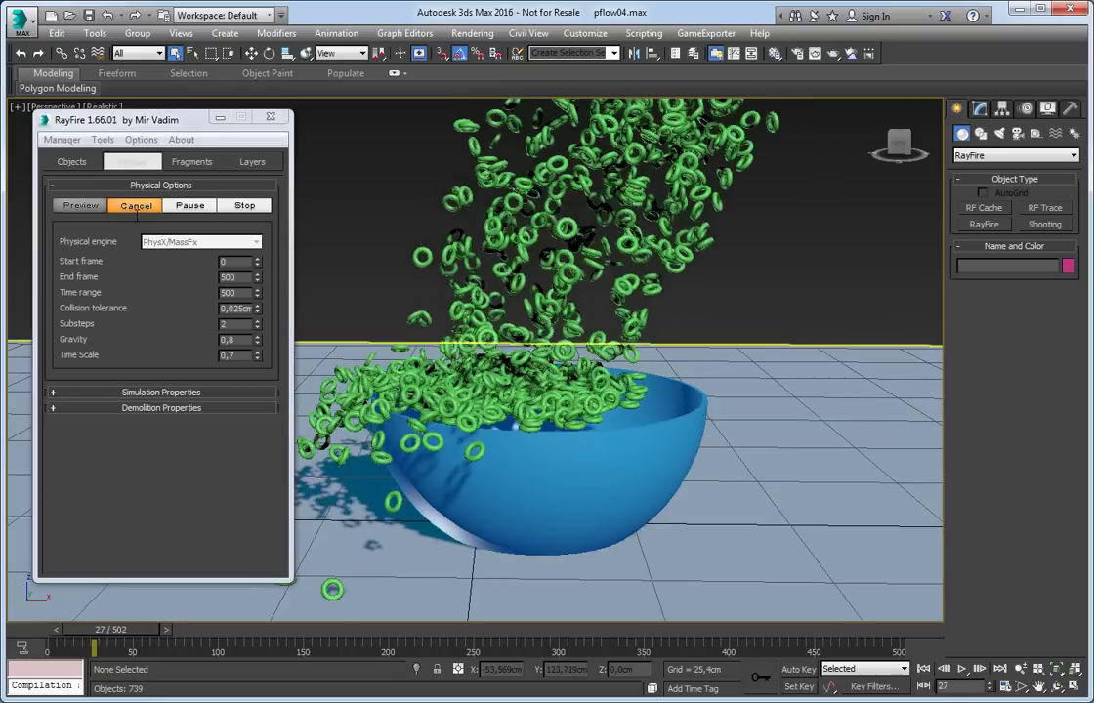
Cancel the running bake and apply the RayFire Voronoi modifier to the Dish
left_click(134, 207)
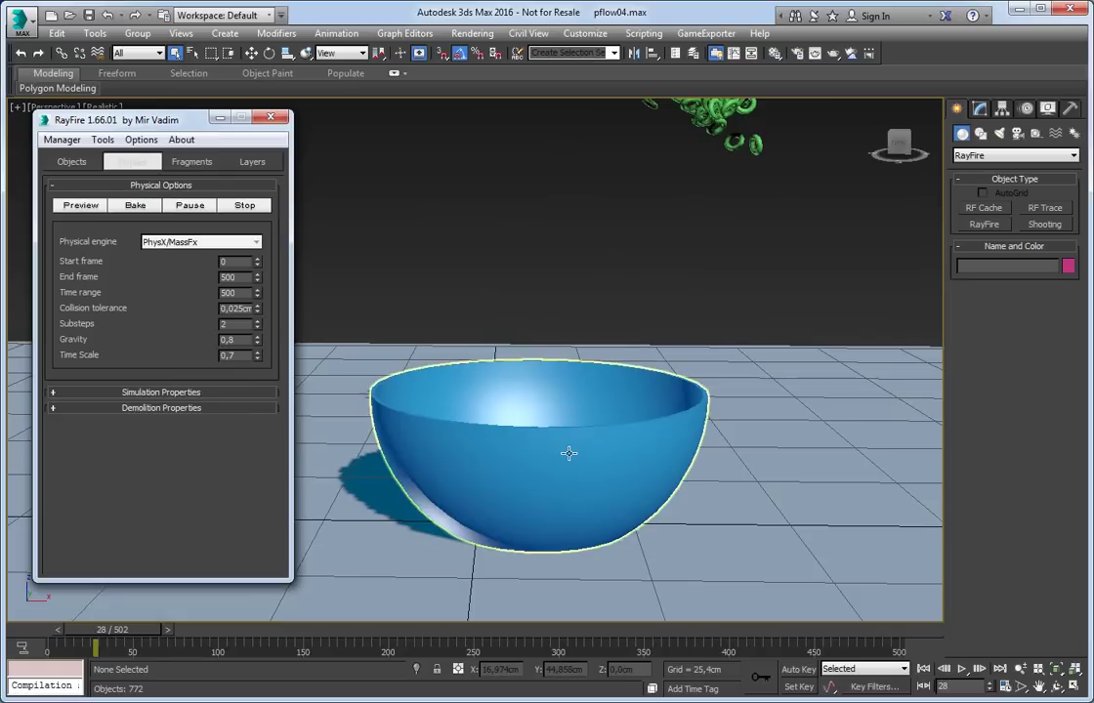
left_click(568, 454)
left_click(979, 108)
left_click(1073, 151)
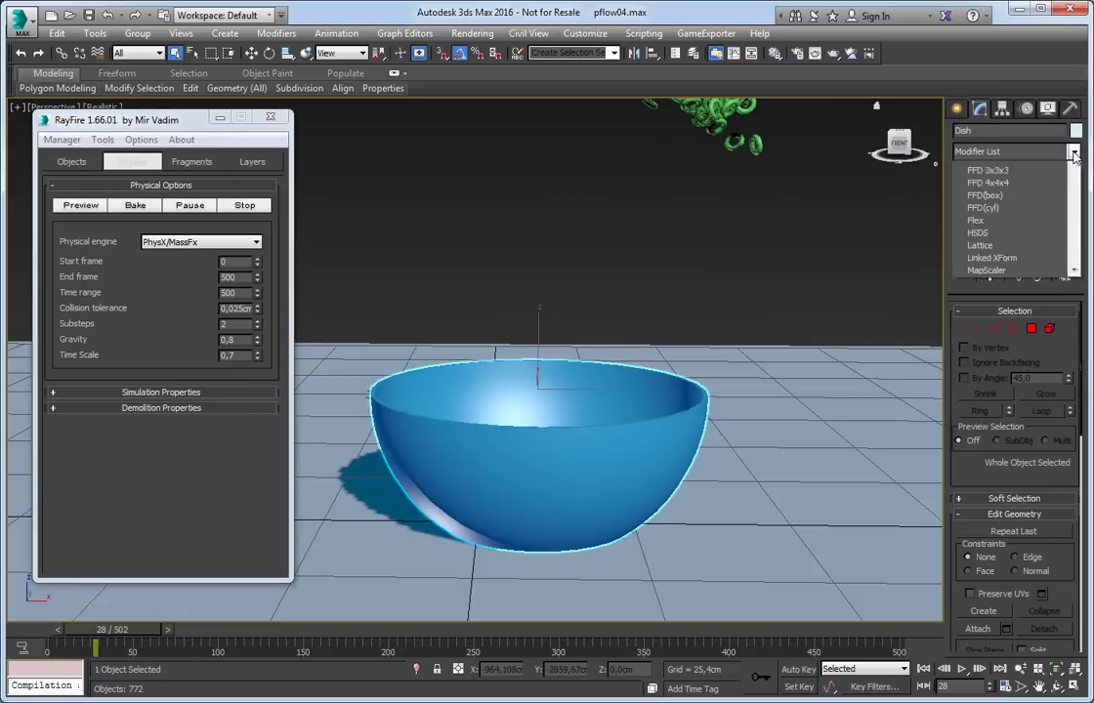
scroll(1063, 430, "down", 15)
scroll(1063, 430, "down", 3)
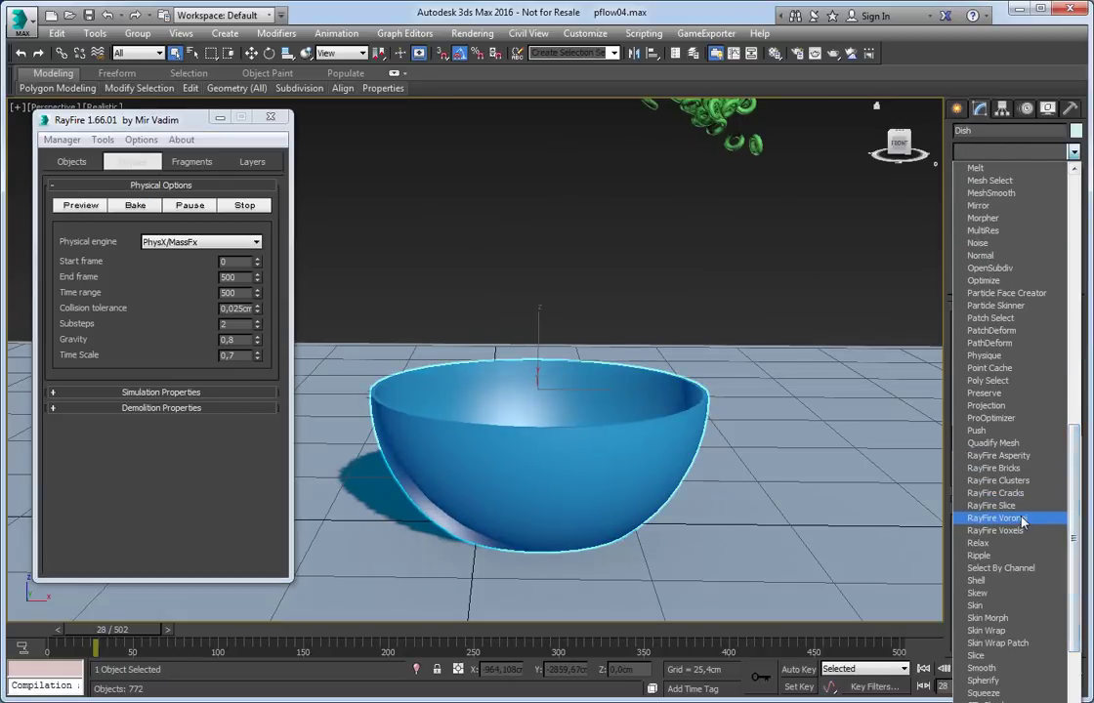
left_click(992, 518)
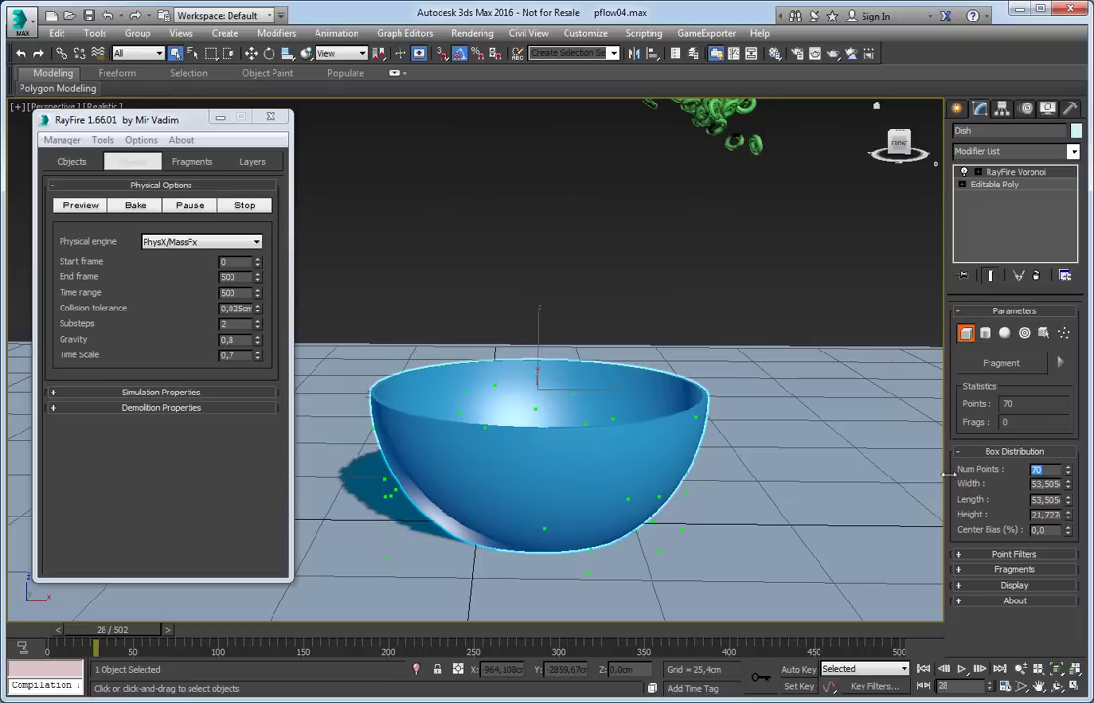
Fragment the Dish using 70 Voronoi points in box distribution and show edged faces in the viewport
middle_click_drag(757, 432, 764, 496, "alt")
left_click(987, 362)
middle_click_drag(553, 377, 484, 315, "alt")
scroll(574, 379, "up", 3)
key("F4")
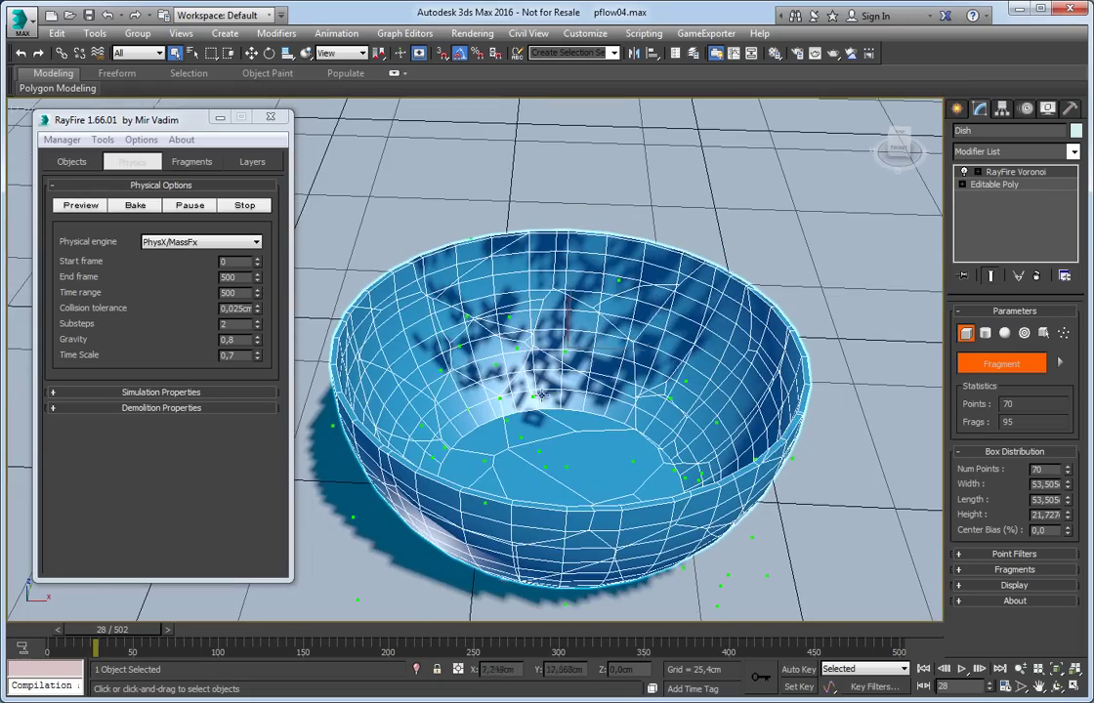
Examine the Dish's Voronoi cuts inside and outside from several angles and check its Dynamic / Impact Objects assignment
scroll(569, 396, "up", 2)
middle_click_drag(573, 362, 544, 371, "alt")
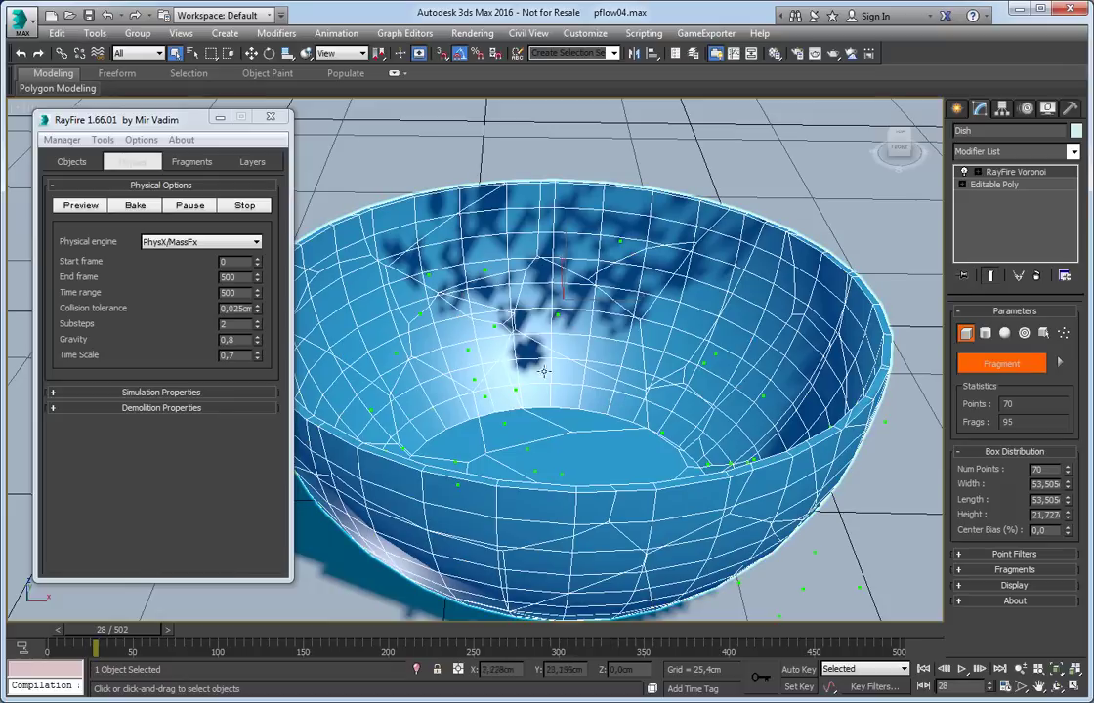
scroll(512, 423, "down", 3)
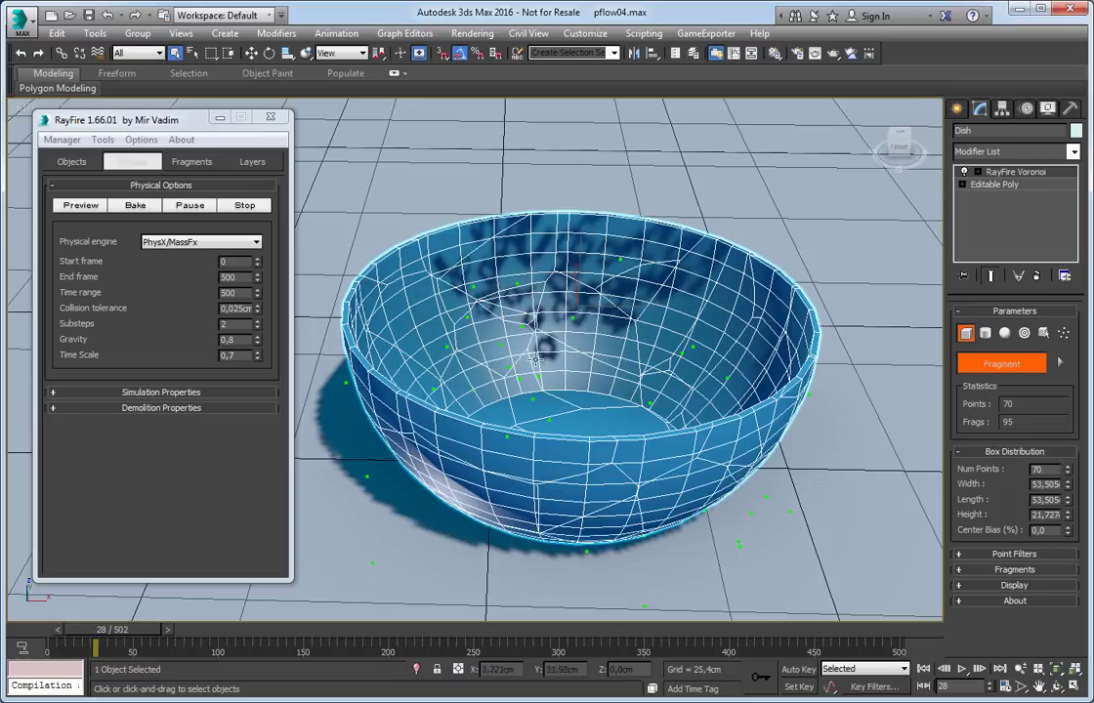
middle_click_drag(508, 374, 527, 386, "alt")
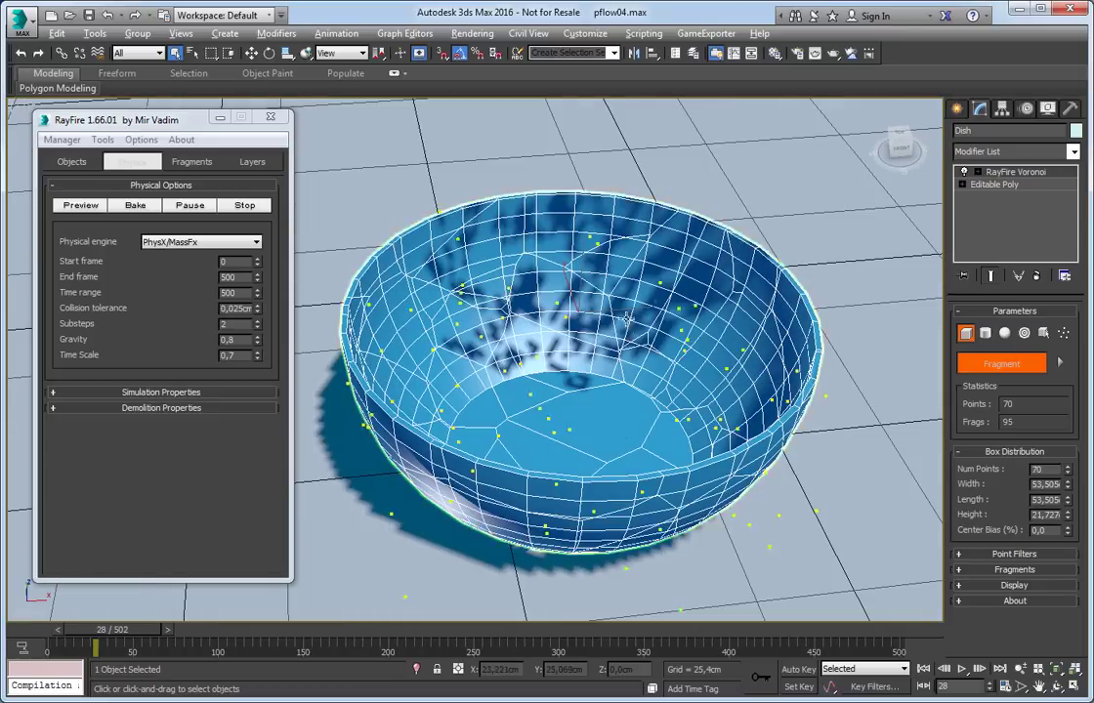
middle_click_drag(612, 355, 659, 273, "alt")
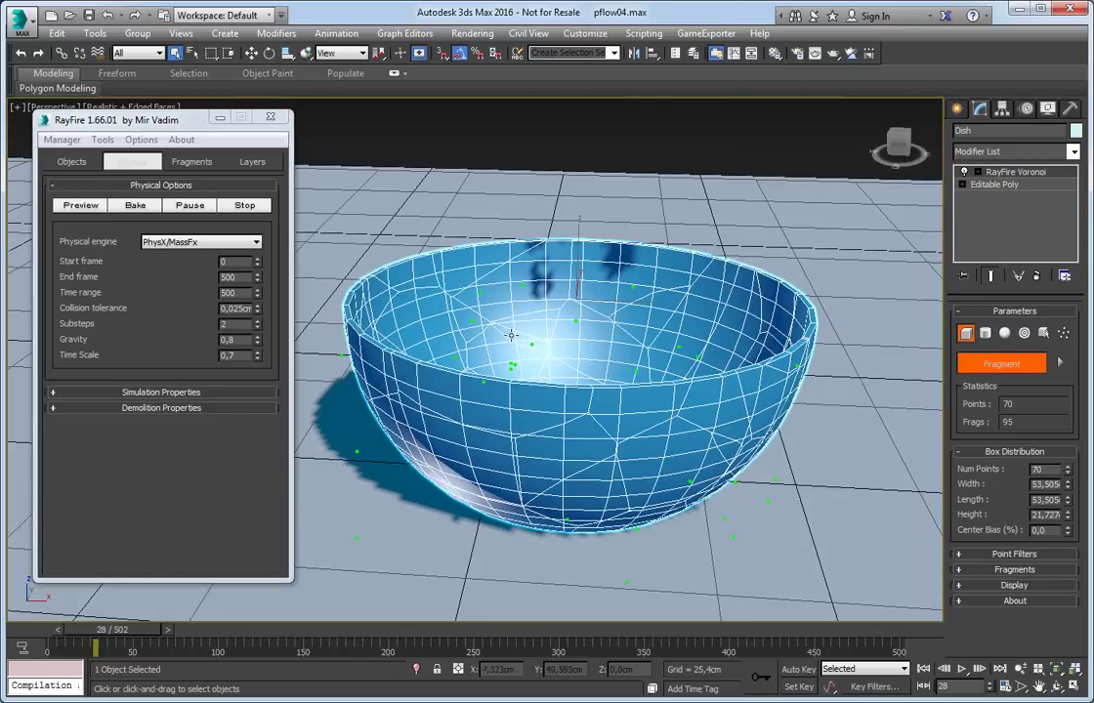
left_click(71, 162)
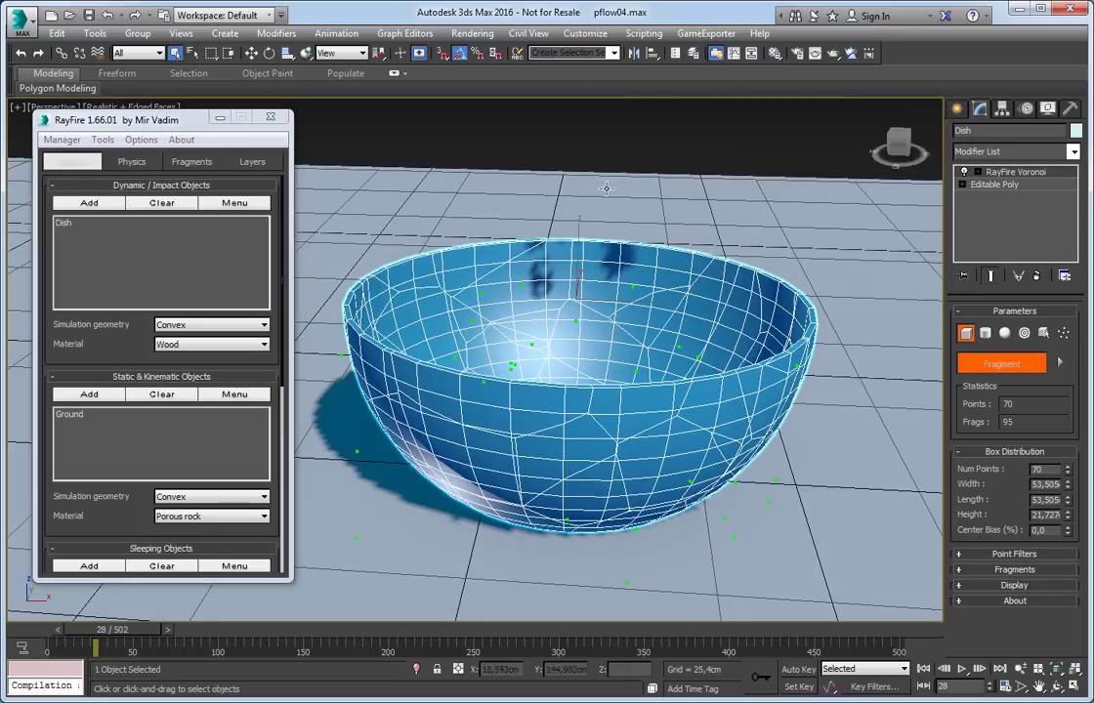
left_click(595, 221)
scroll(596, 222, "down", 4)
middle_click_drag(596, 221, 542, 338)
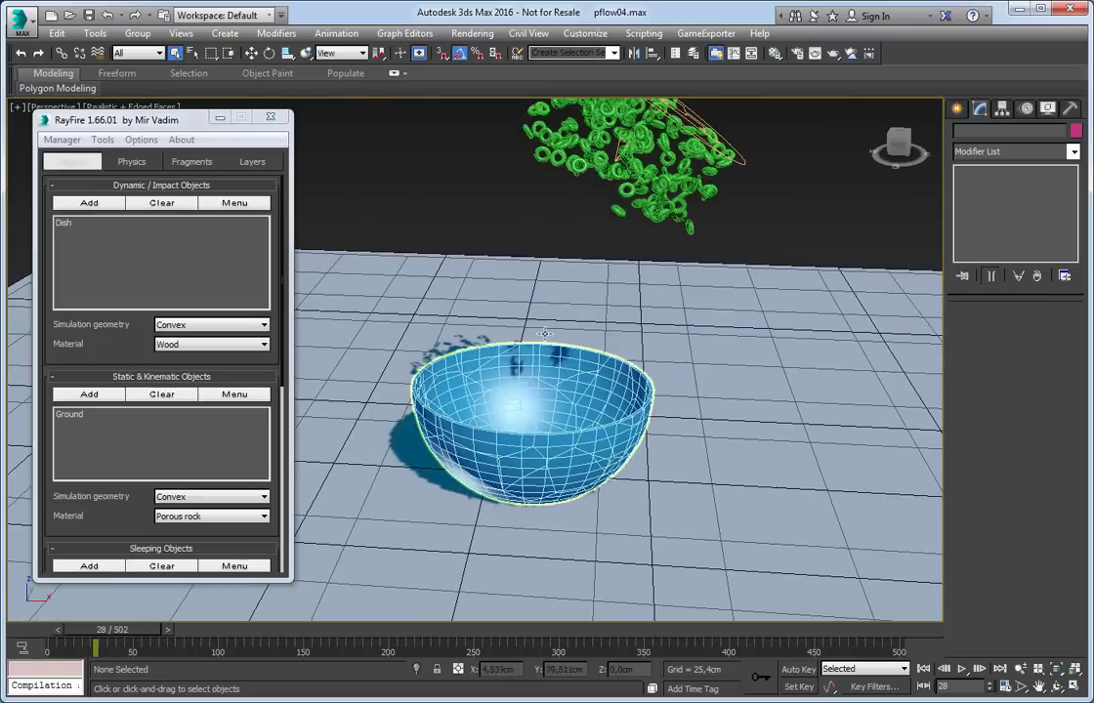
Create a RayFire RF Bomb helper at the base of the bowl
left_click(957, 108)
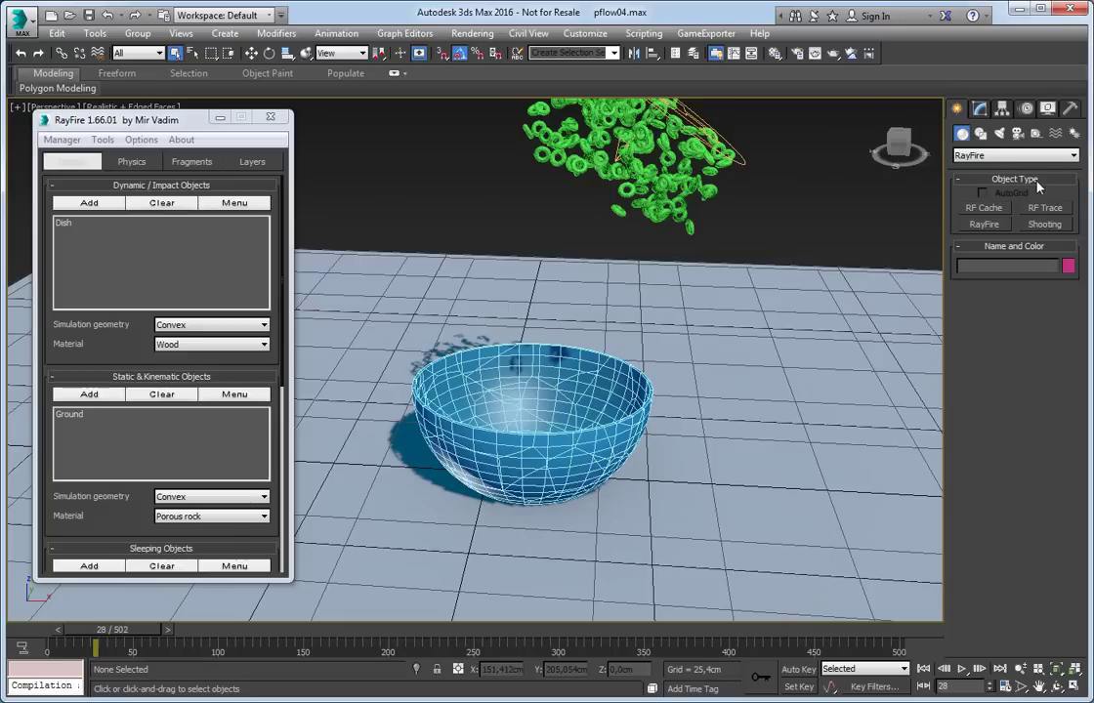
left_click(986, 157)
left_click(1037, 134)
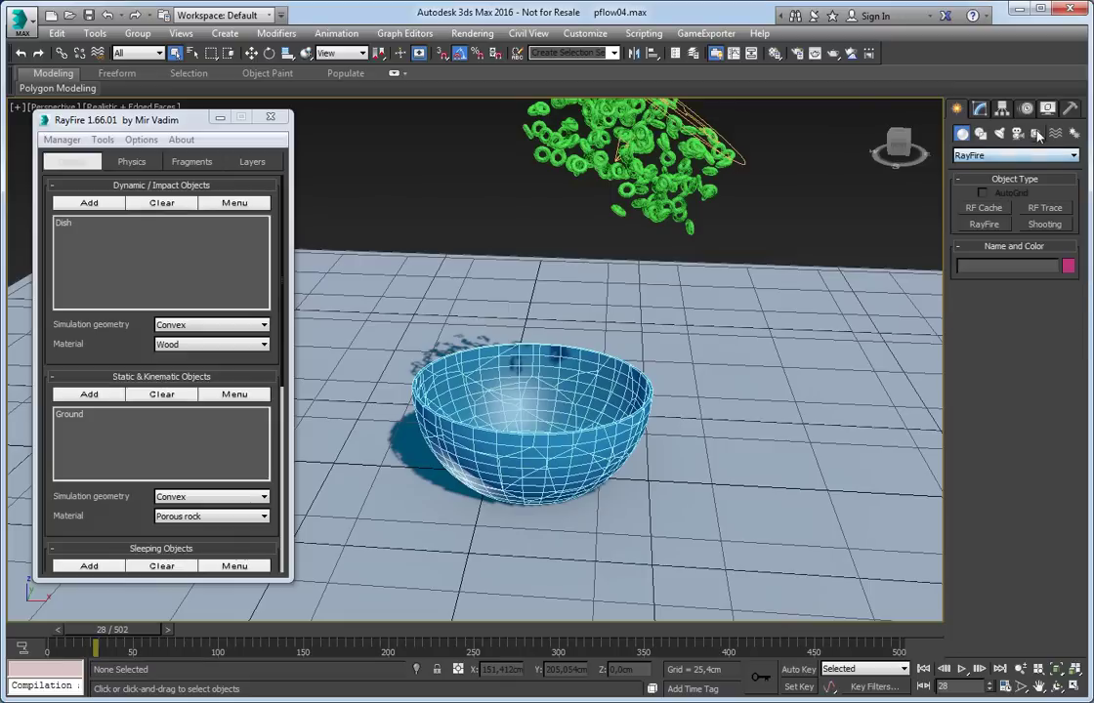
left_click(1036, 133)
left_click(1007, 156)
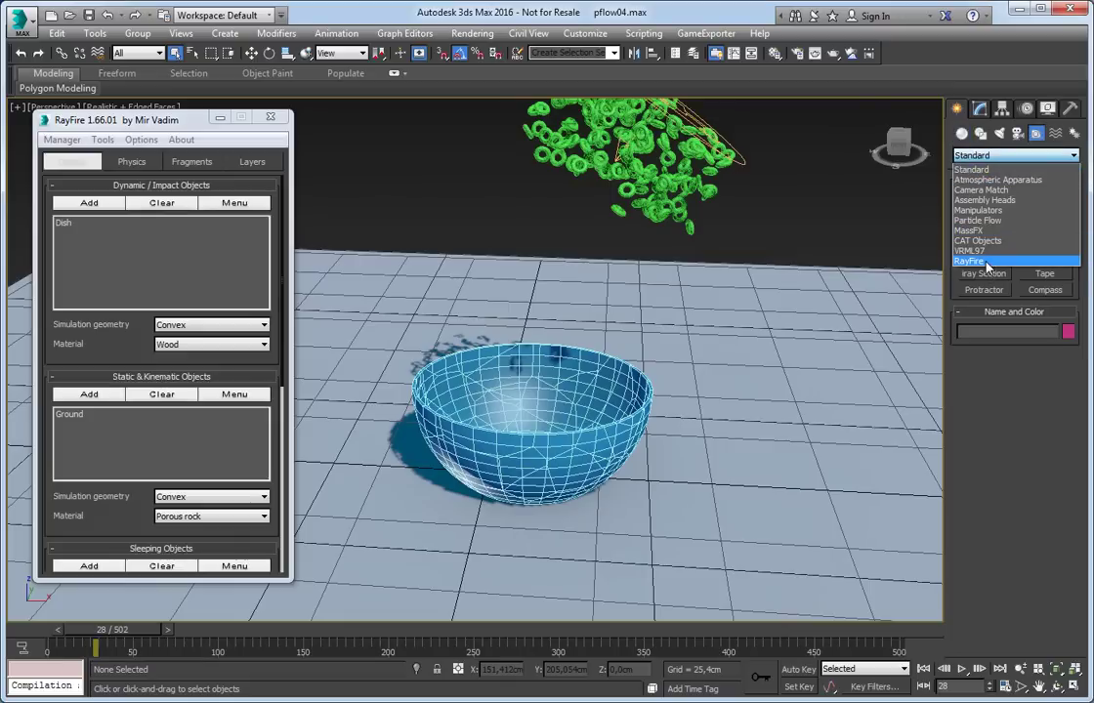
left_click(987, 261)
left_click(985, 208)
left_click(553, 509)
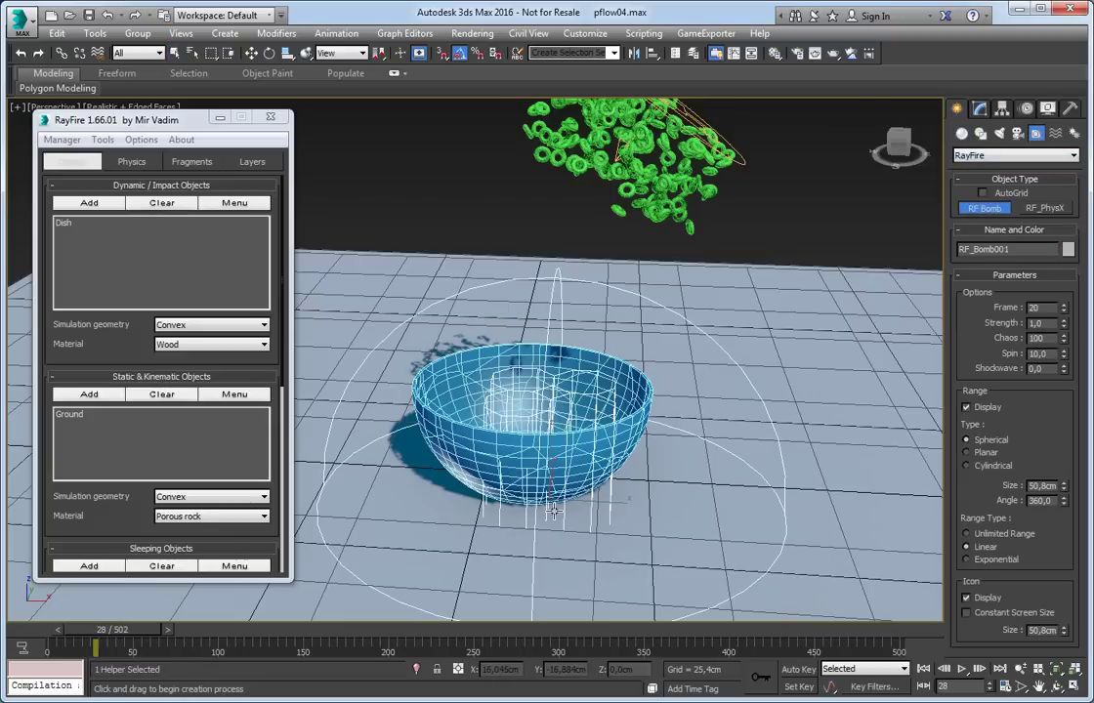
right_click(606, 473)
Centre the RF Bomb at X 0, Y 0, lower it to about Z -23.6 cm below the bowl, and switch to wireframe
middle_click_drag(606, 473, 573, 542, "alt")
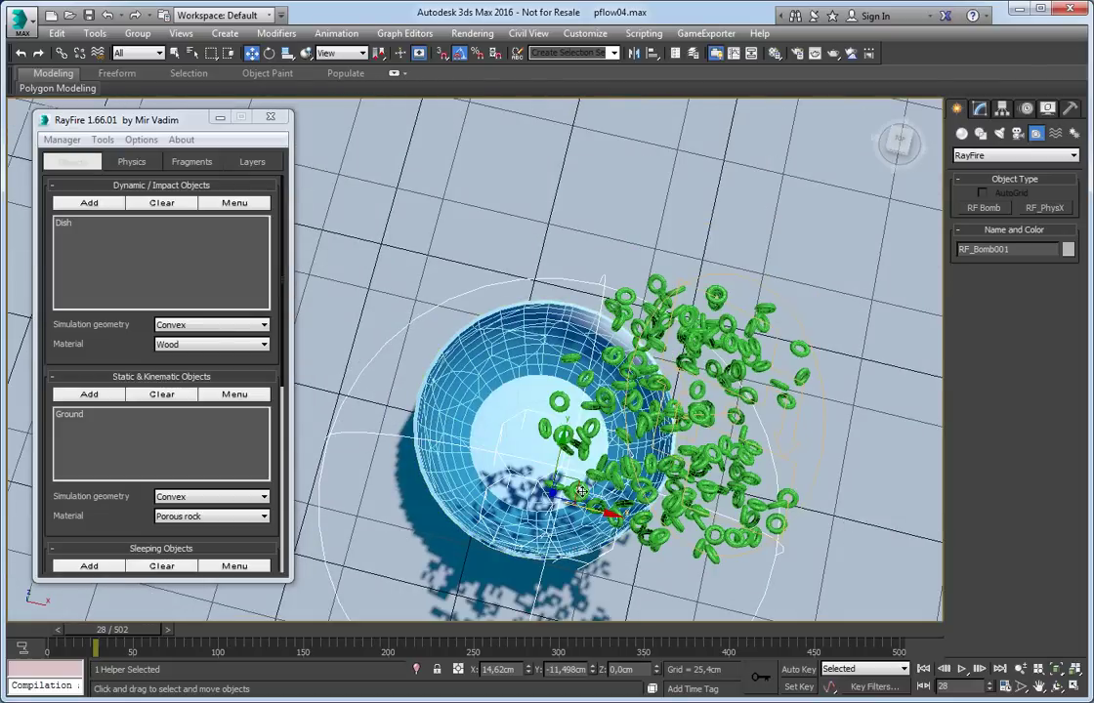
middle_click_drag(581, 491, 579, 327, "alt")
left_click_drag(543, 410, 529, 514)
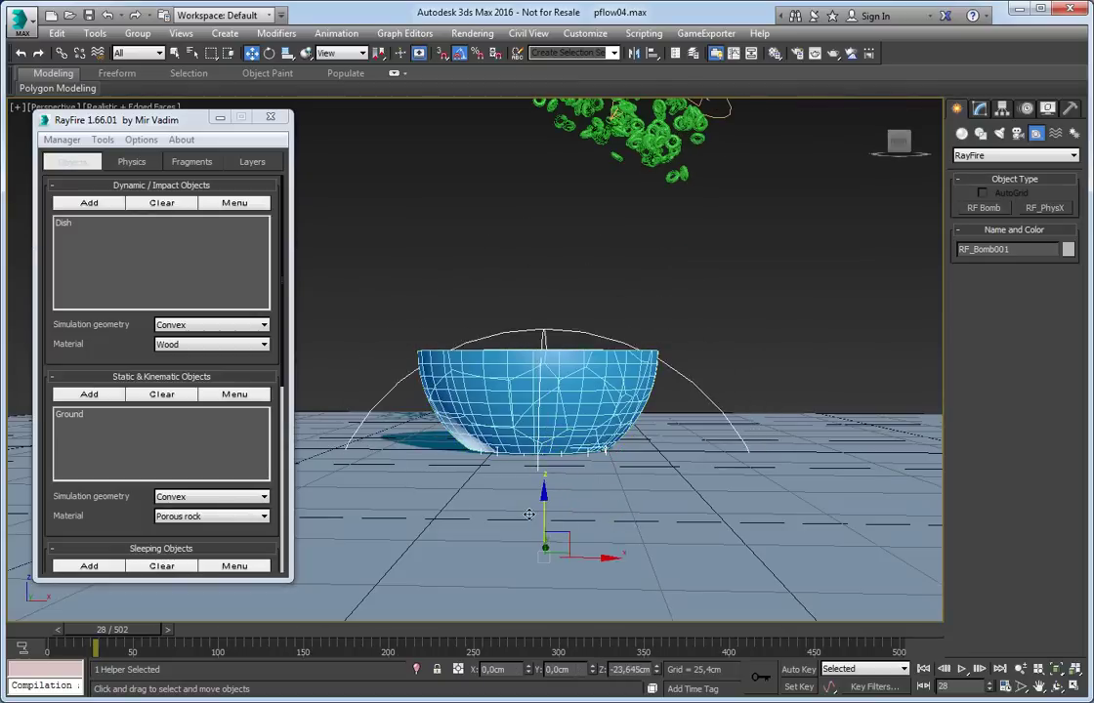
key("F3")
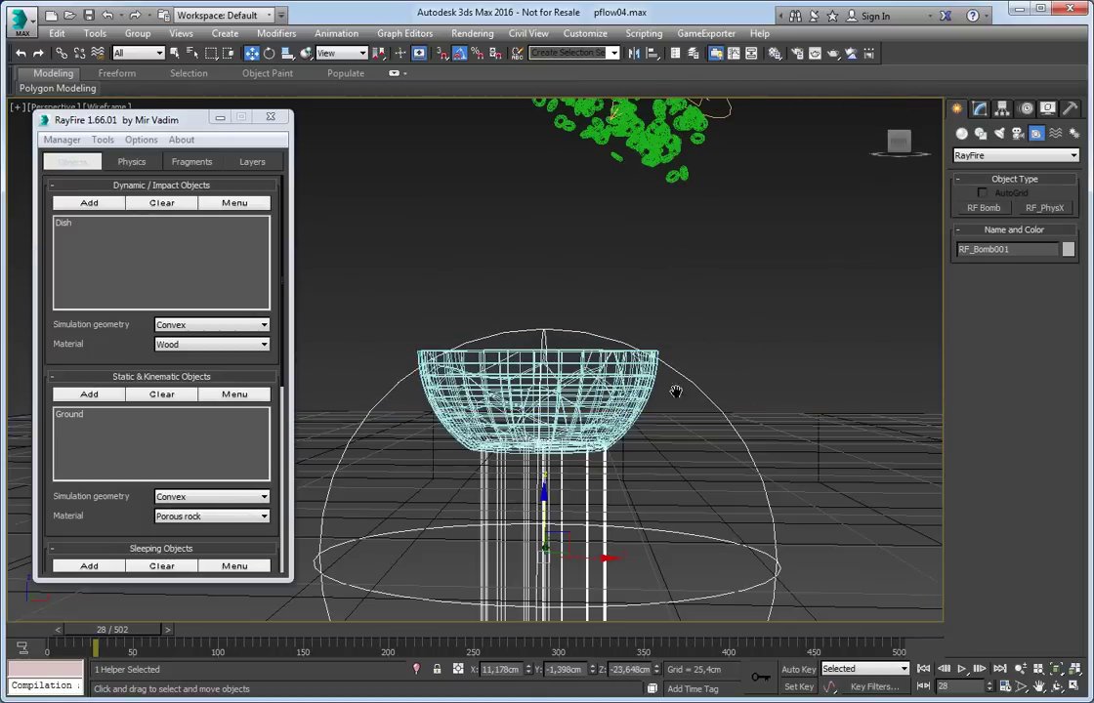
middle_click_drag(675, 392, 675, 348)
Add the RF Bomb to the physics Simulation Properties list alongside PF Source 001
left_click(129, 161)
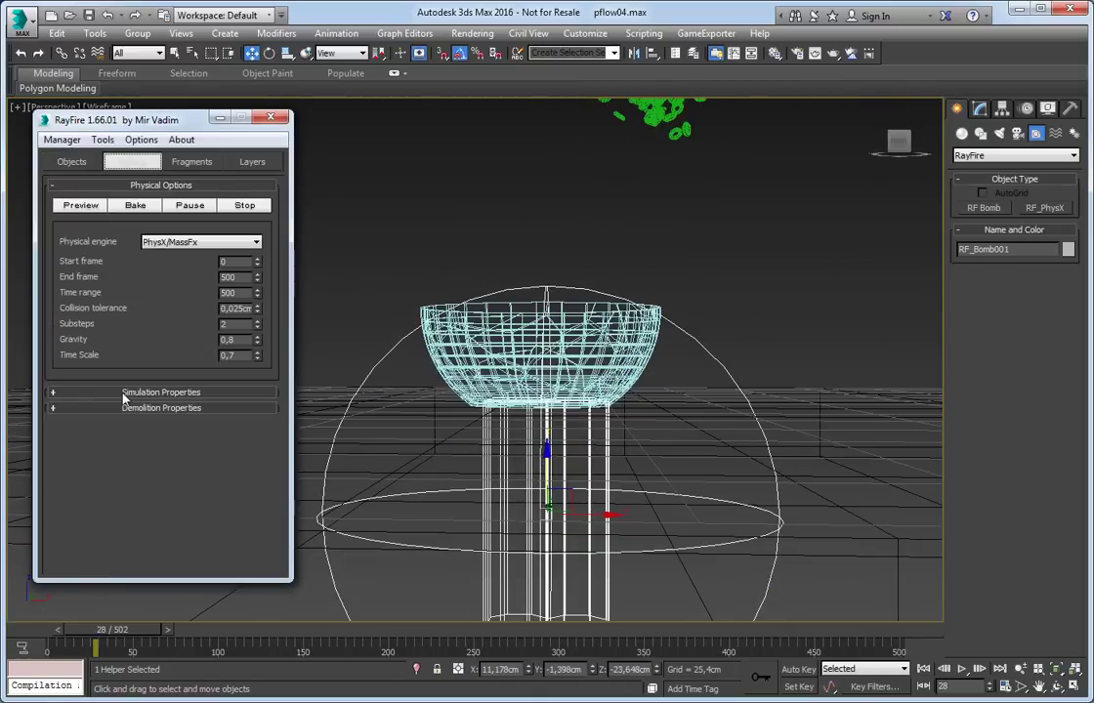
left_click(124, 394)
left_click(89, 200)
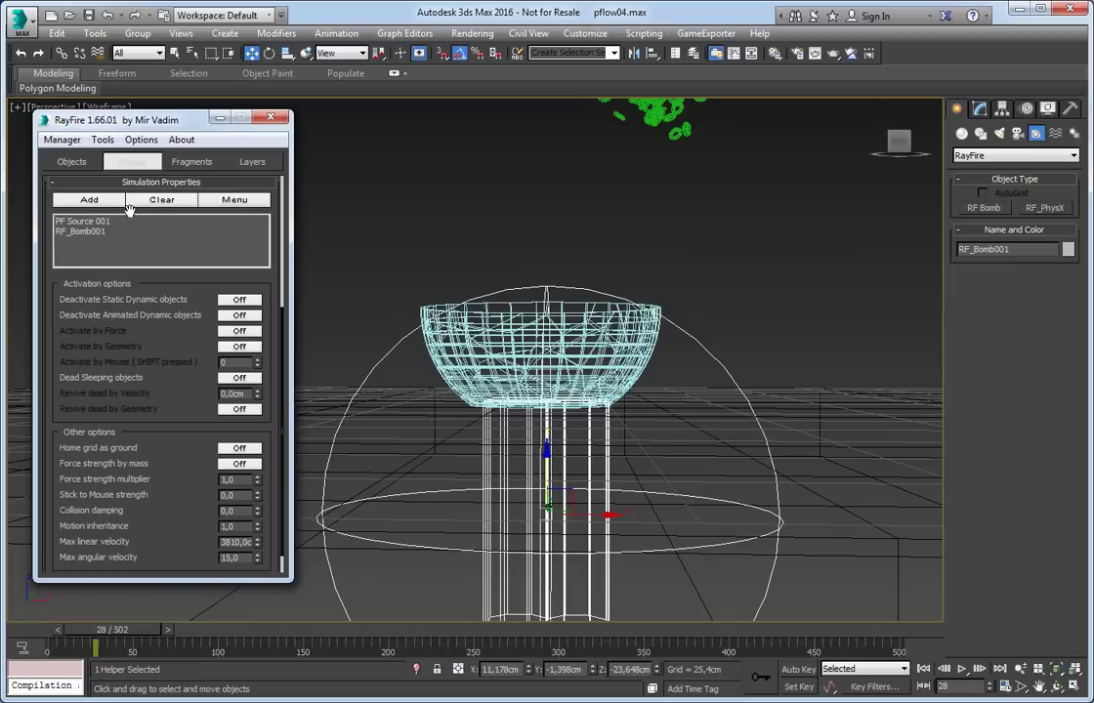
Set the RF Bomb's frame to 150 and its strength to 0.05
left_click(980, 109)
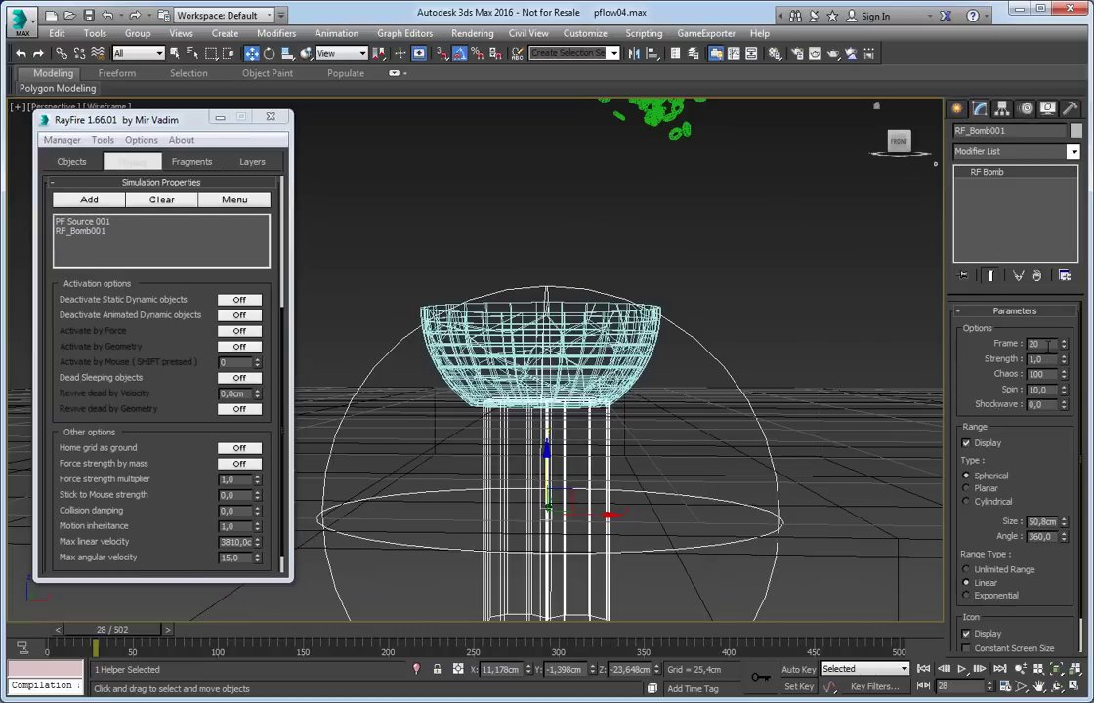
double_click(1051, 343)
type("120")
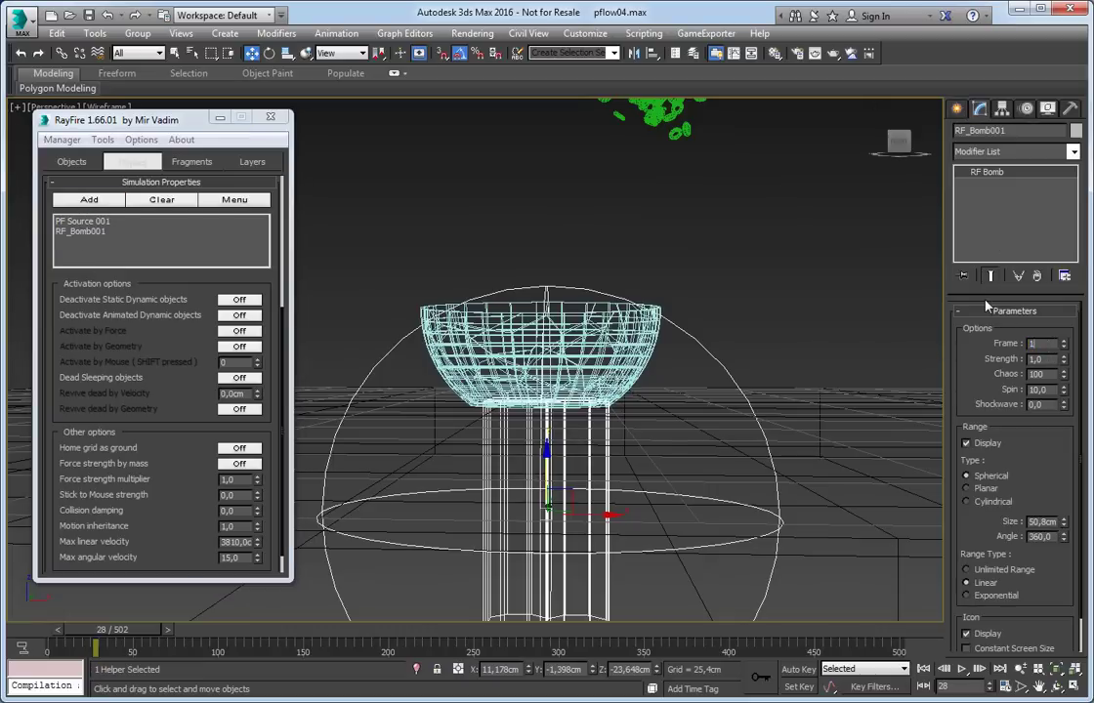
key("Return")
scroll(968, 301, "down", 1)
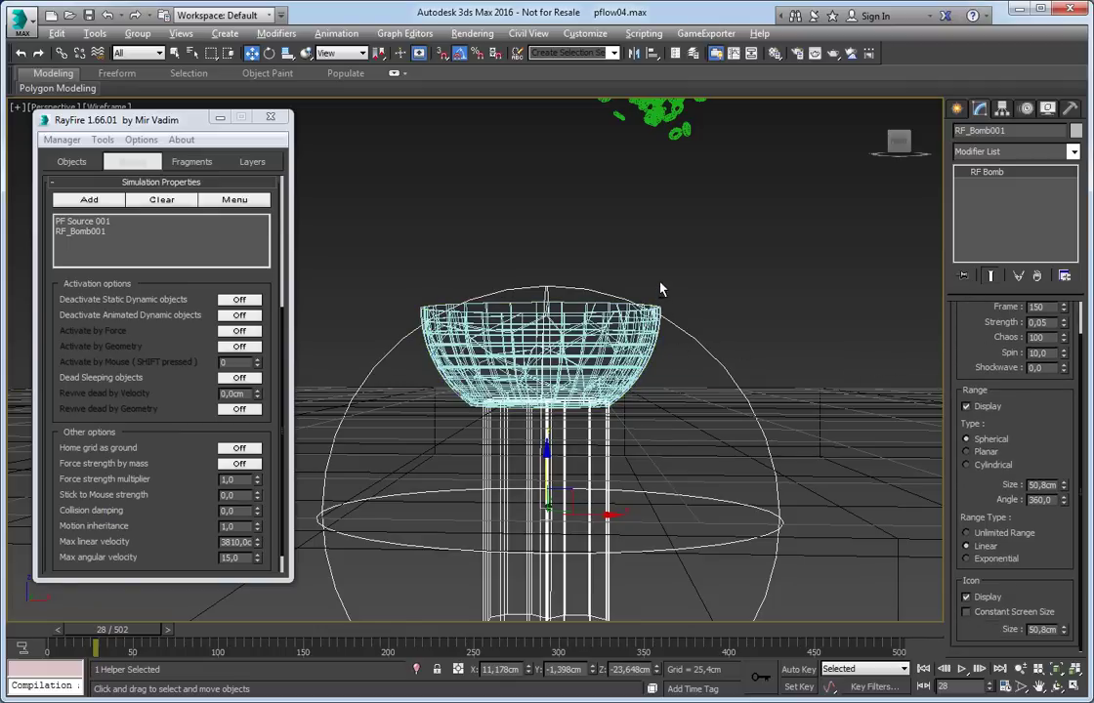
Return the viewport to realistic shading and hide the edged faces
middle_click_drag(661, 289, 643, 349, "alt")
scroll(144, 329, "up", 3)
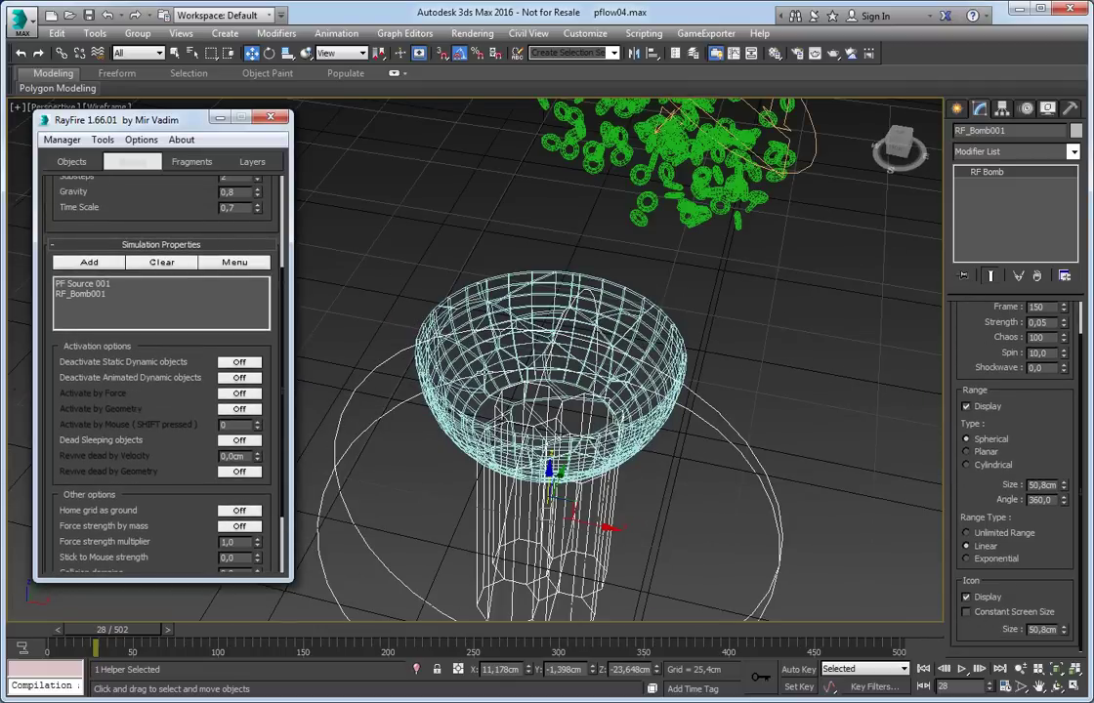
key("F3")
middle_click_drag(617, 361, 623, 356)
key("F4")
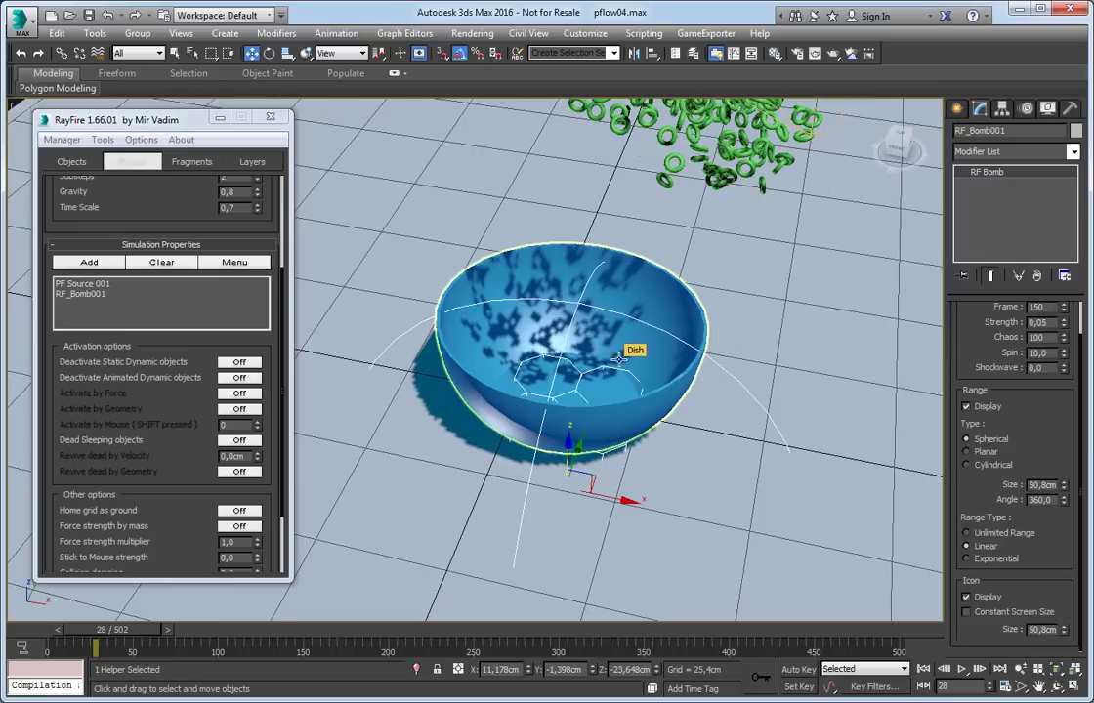
Review the Physical Options and Simulation Properties settings, and collapse the Simulation Properties section
scroll(215, 329, "up", 3)
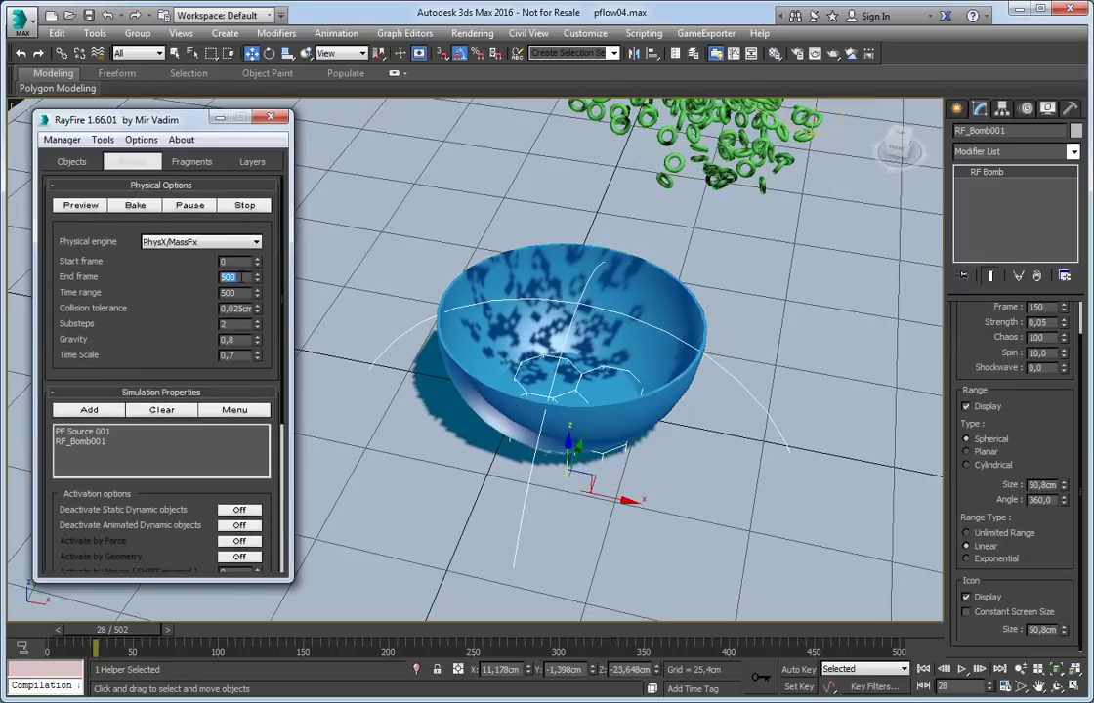
middle_click_drag(643, 379, 617, 433)
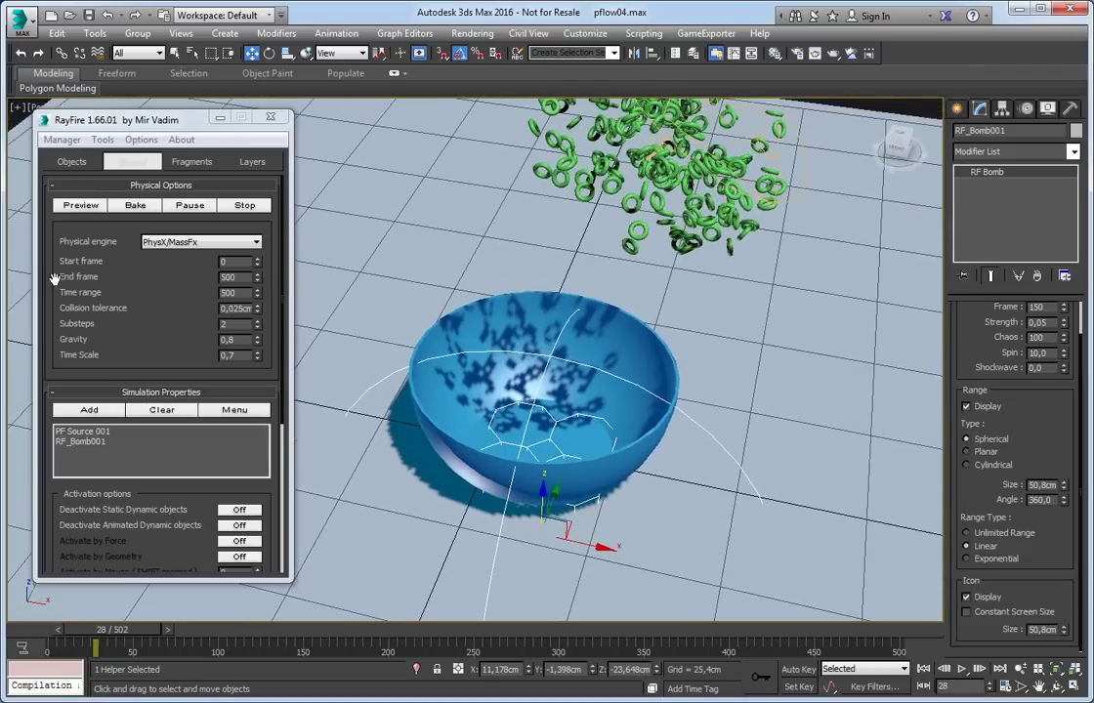
scroll(127, 283, "down", 8)
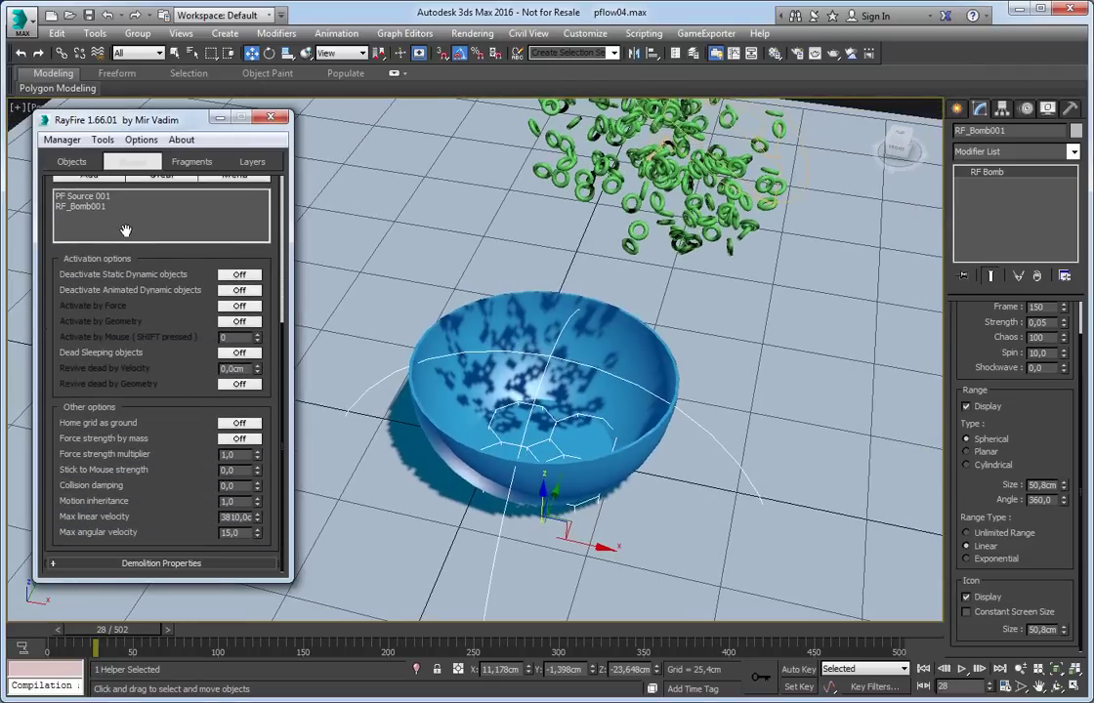
left_click_drag(125, 230, 102, 496)
left_click(152, 391)
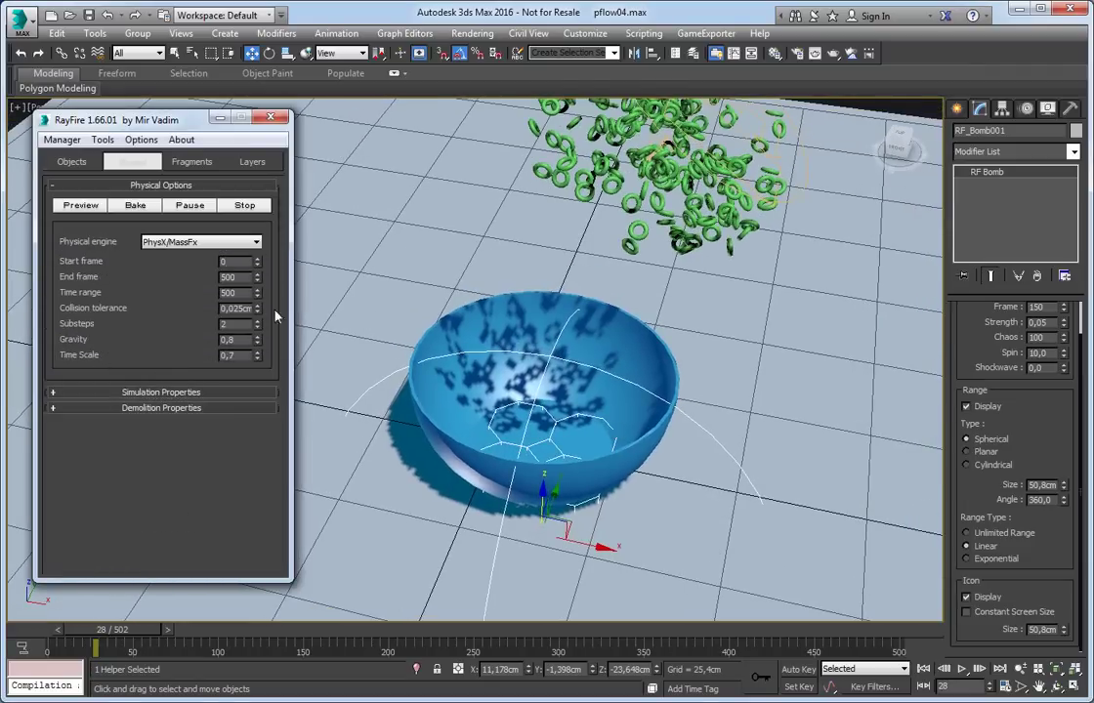
Deselect the bomb and select the Event 003 particle group of rings above the bowl
middle_click_drag(591, 256, 557, 354)
scroll(557, 354, "down", 3)
left_click(491, 305)
mouse_move(620, 282)
middle_mouse_down("alt")
mouse_move(619, 317)
mouse_move(635, 274)
middle_mouse_up("alt")
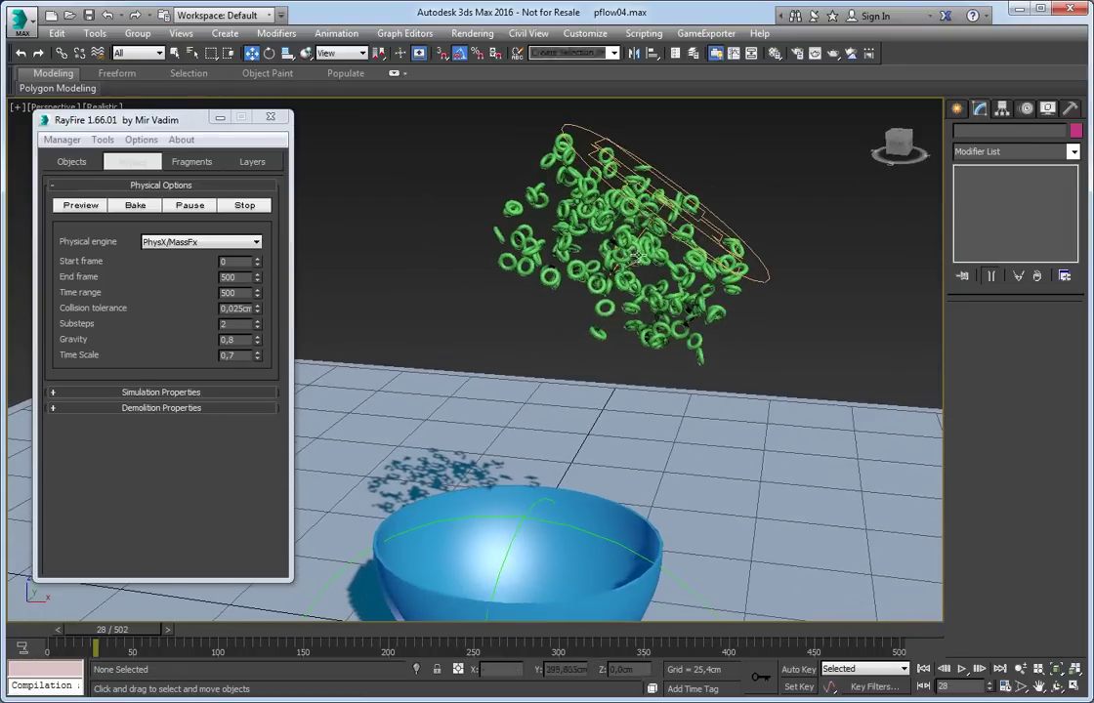
left_click(649, 232)
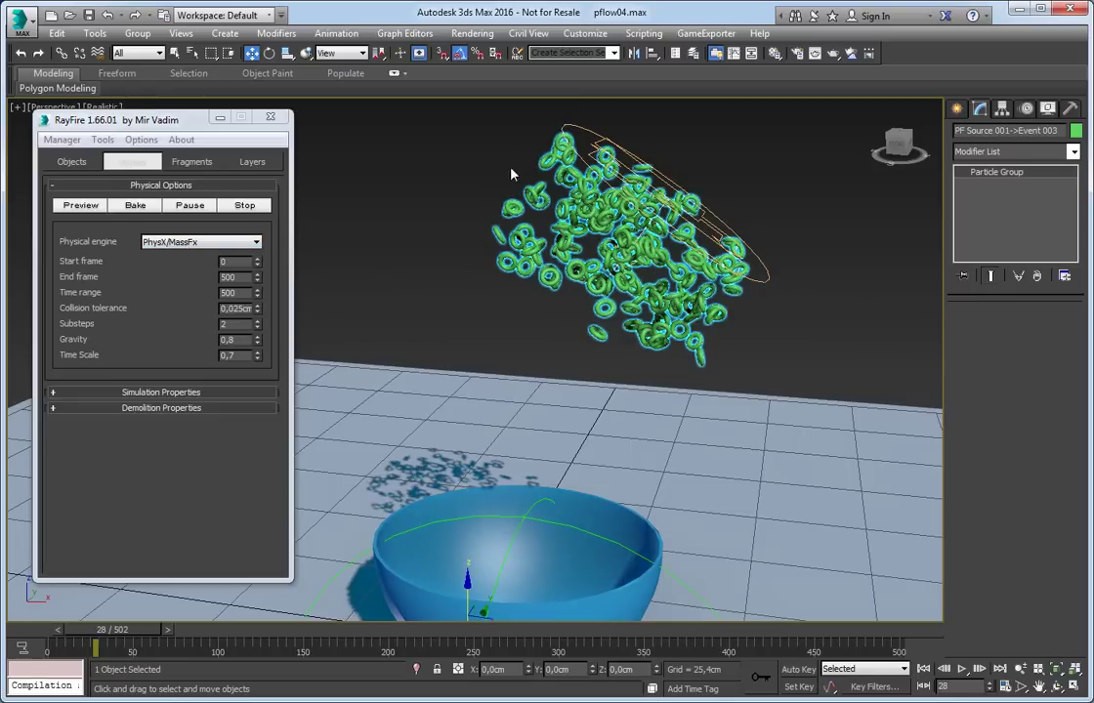
Move the RayFire window clear of the scene and bake the physics simulation with the fragmented Dish and bomb
left_click(112, 124)
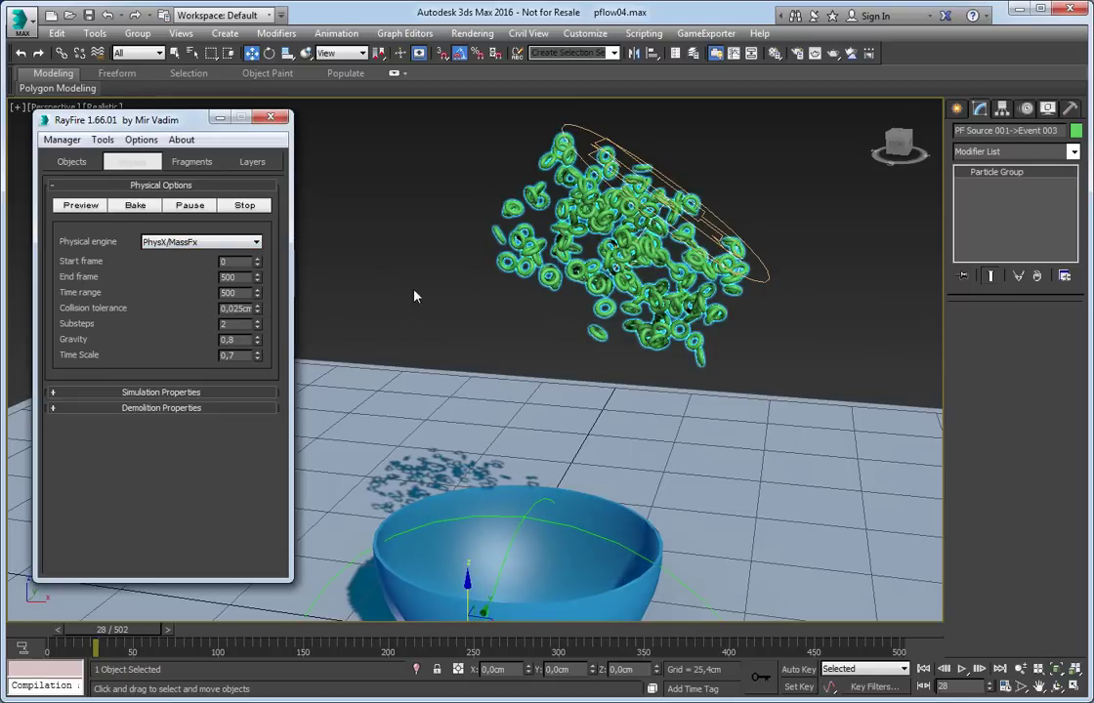
middle_click_drag(412, 242, 411, 226)
middle_click_drag(462, 320, 484, 252)
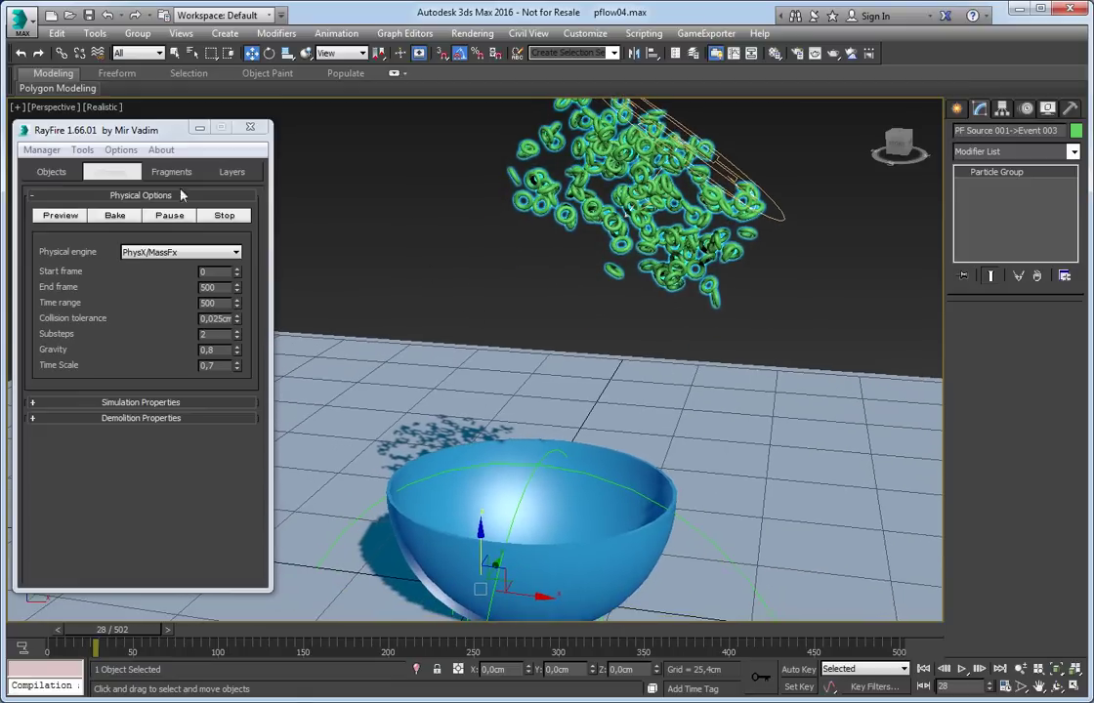
left_click(109, 174)
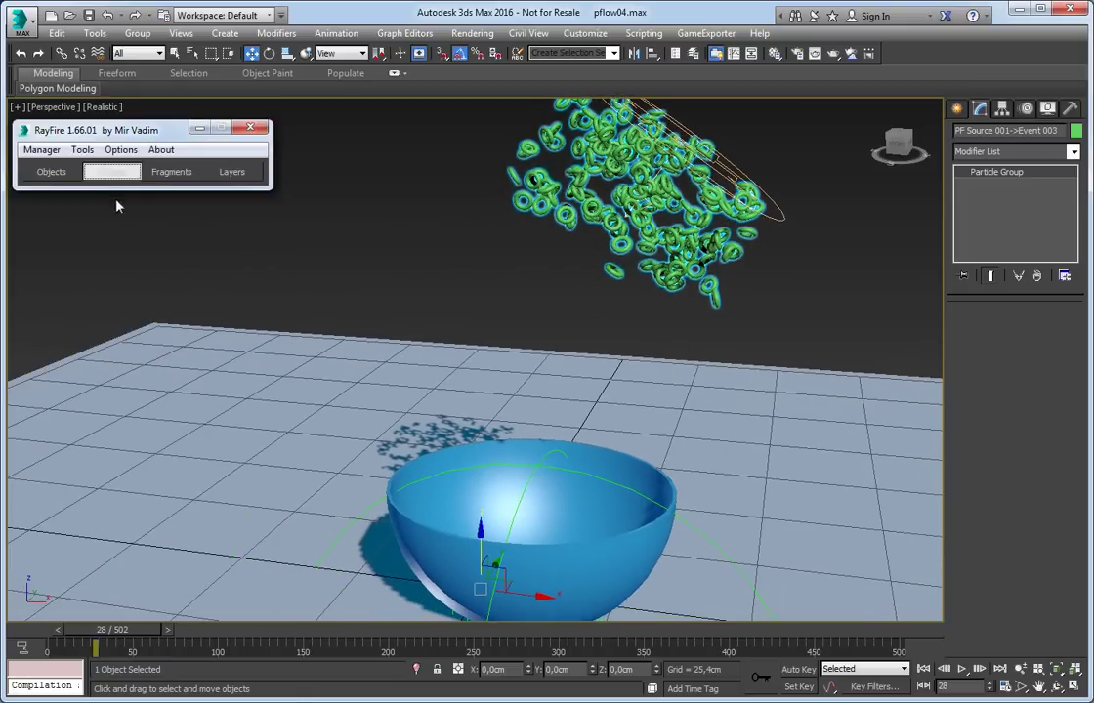
left_click(115, 216)
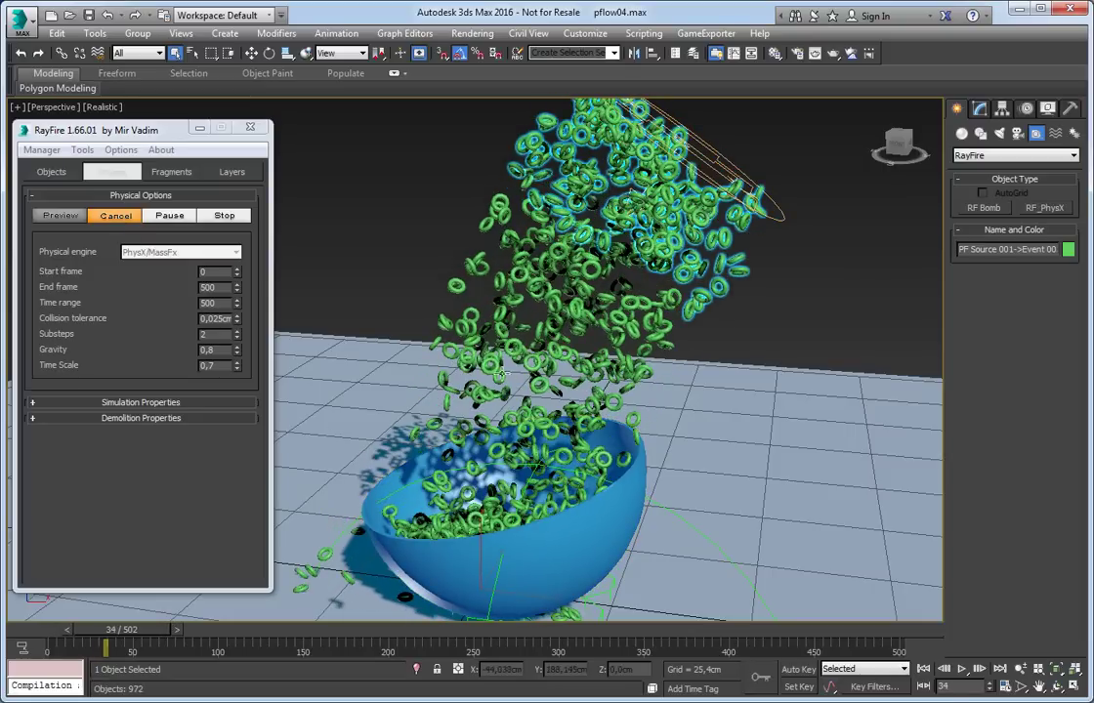
Pause the running simulation and examine the tilted bowl and the rings beneath it from a low angle in wireframe and realistic display
left_click(166, 216)
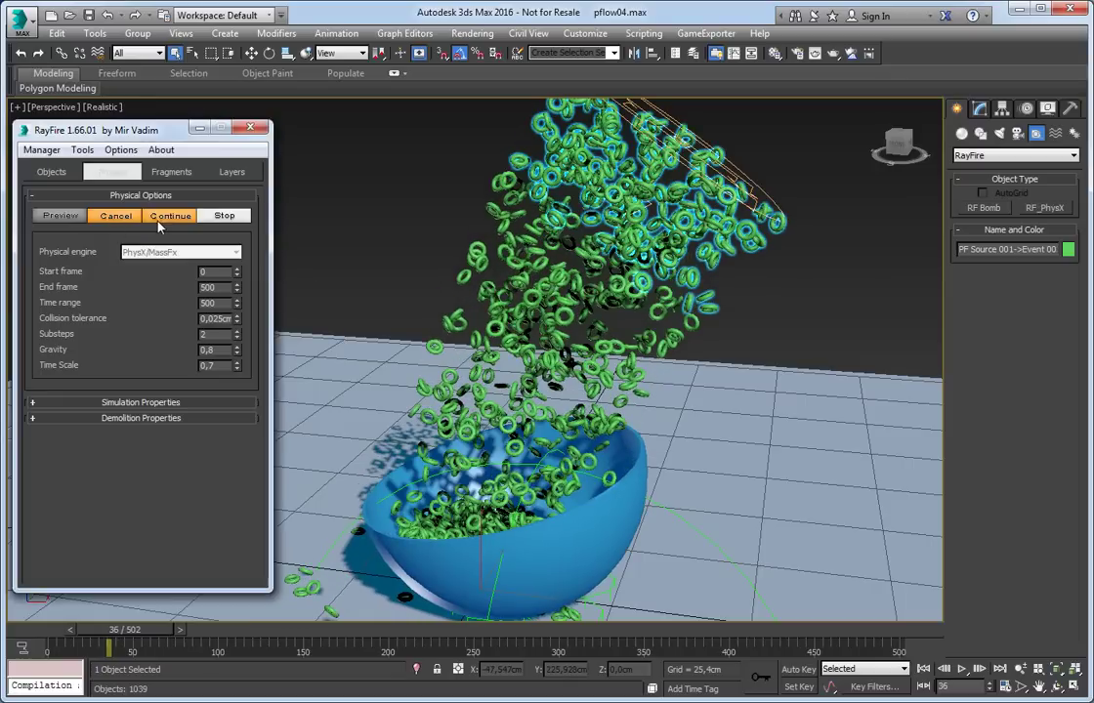
middle_click_drag(416, 412, 408, 263, "alt")
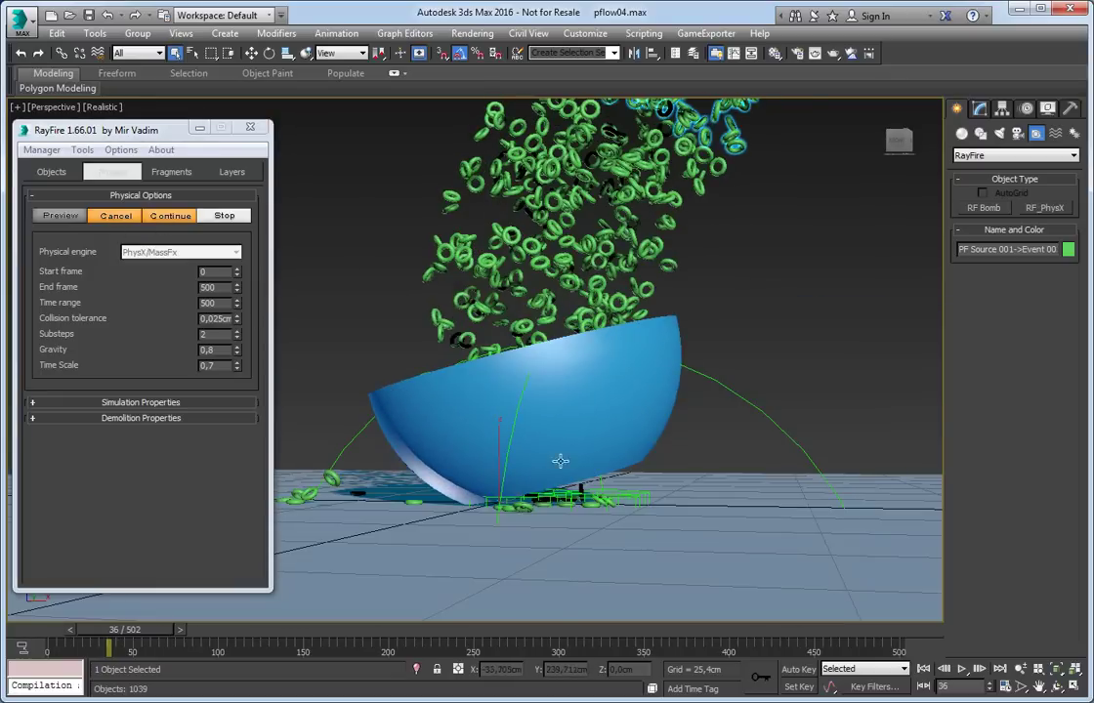
key("F3")
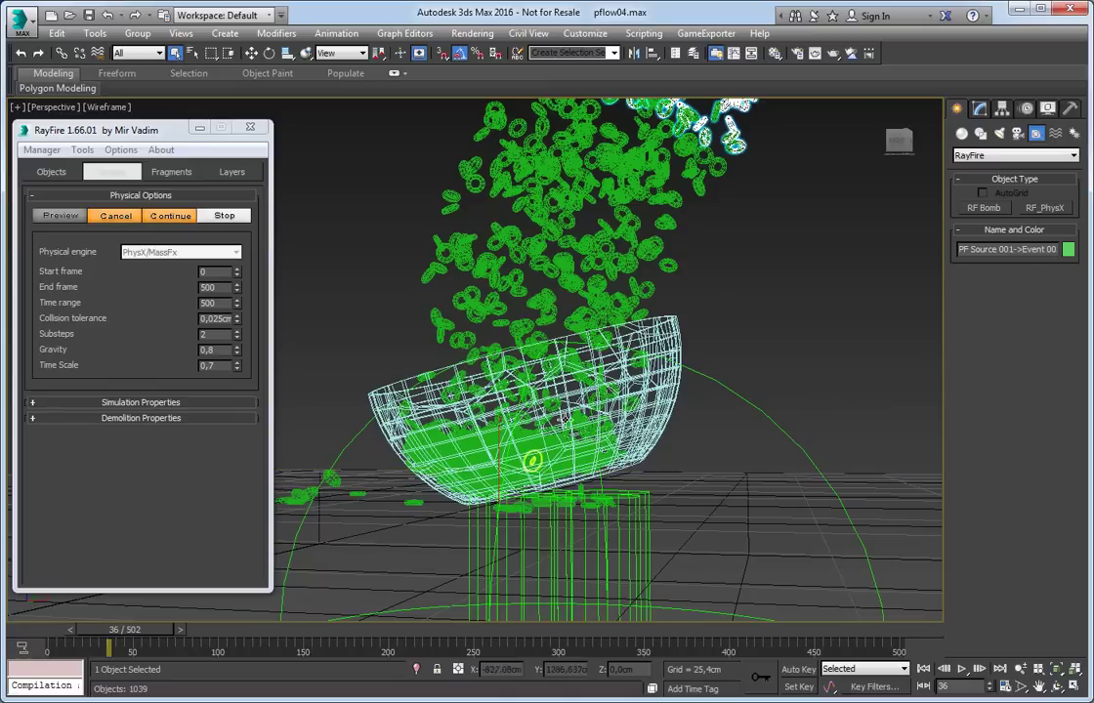
key("F3")
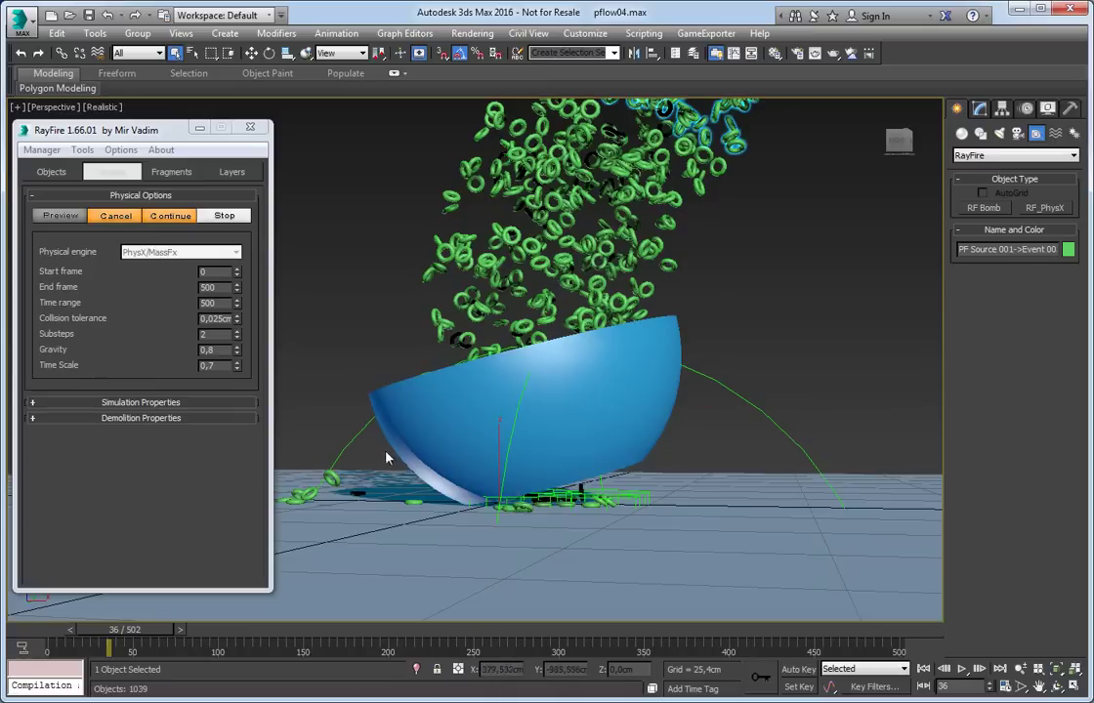
mouse_move(386, 457)
middle_mouse_down("alt")
mouse_move(442, 366)
mouse_move(456, 309)
mouse_move(459, 349)
mouse_move(482, 327)
mouse_move(505, 461)
middle_mouse_up("alt")
scroll(505, 461, "up", 3)
mouse_move(490, 332)
middle_mouse_down()
mouse_move(494, 435)
mouse_move(550, 383)
middle_mouse_up()
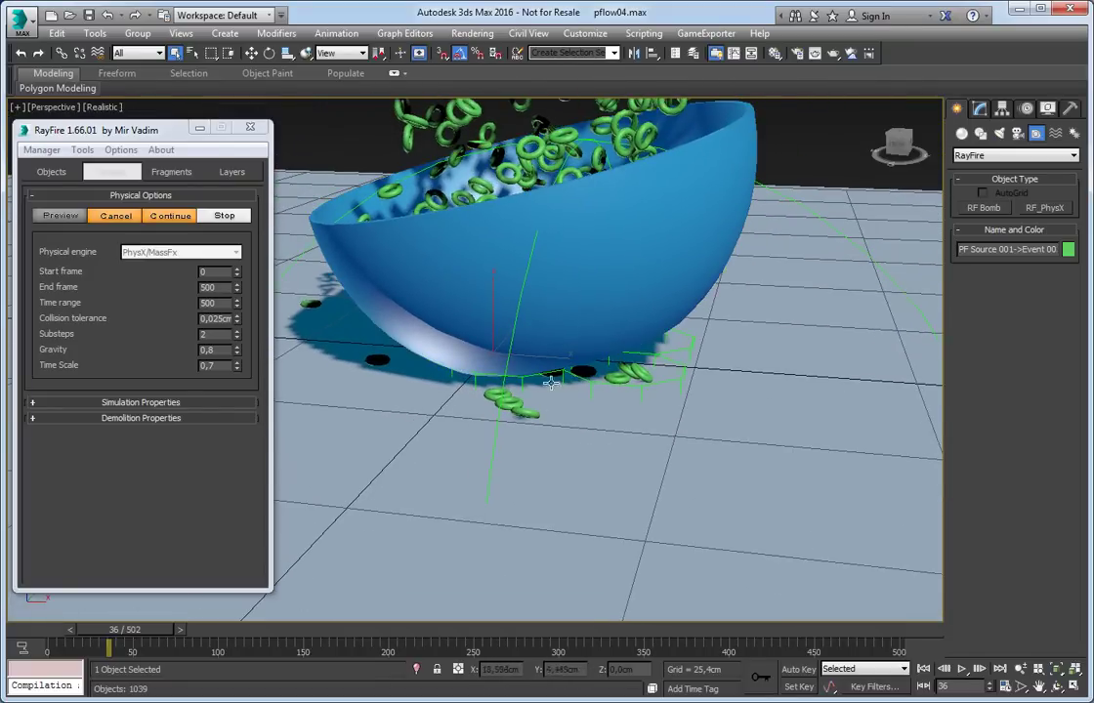
Cancel the paused simulation and raise the substeps in the Physical Options to 4
left_click(117, 218)
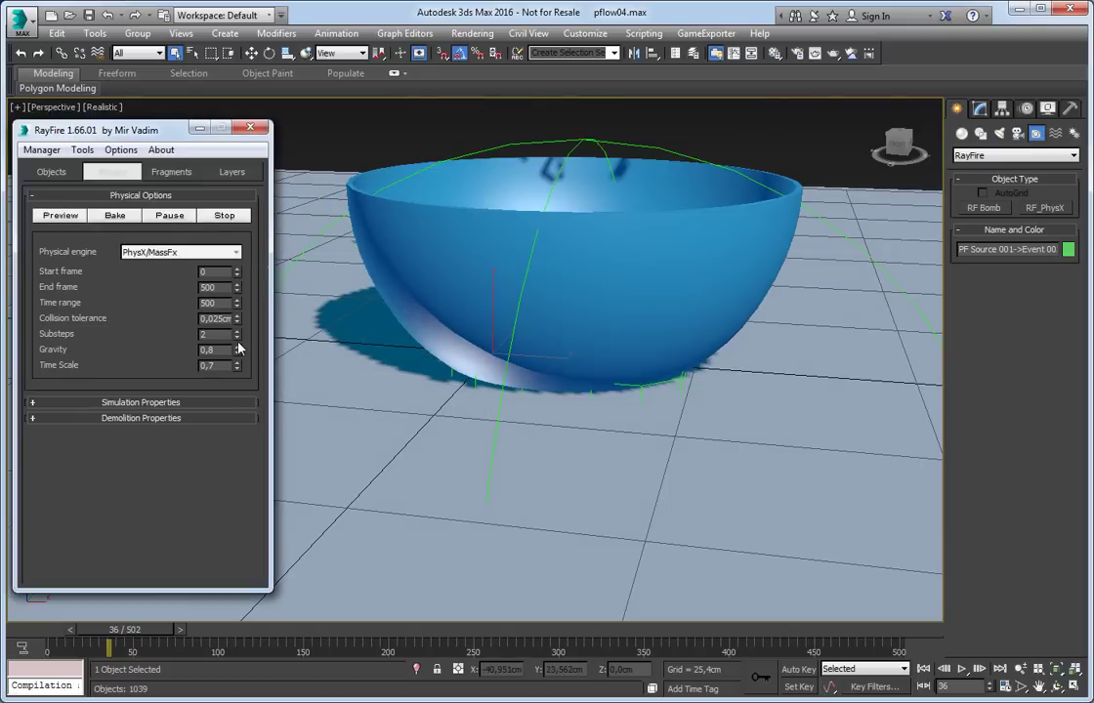
left_click(236, 331)
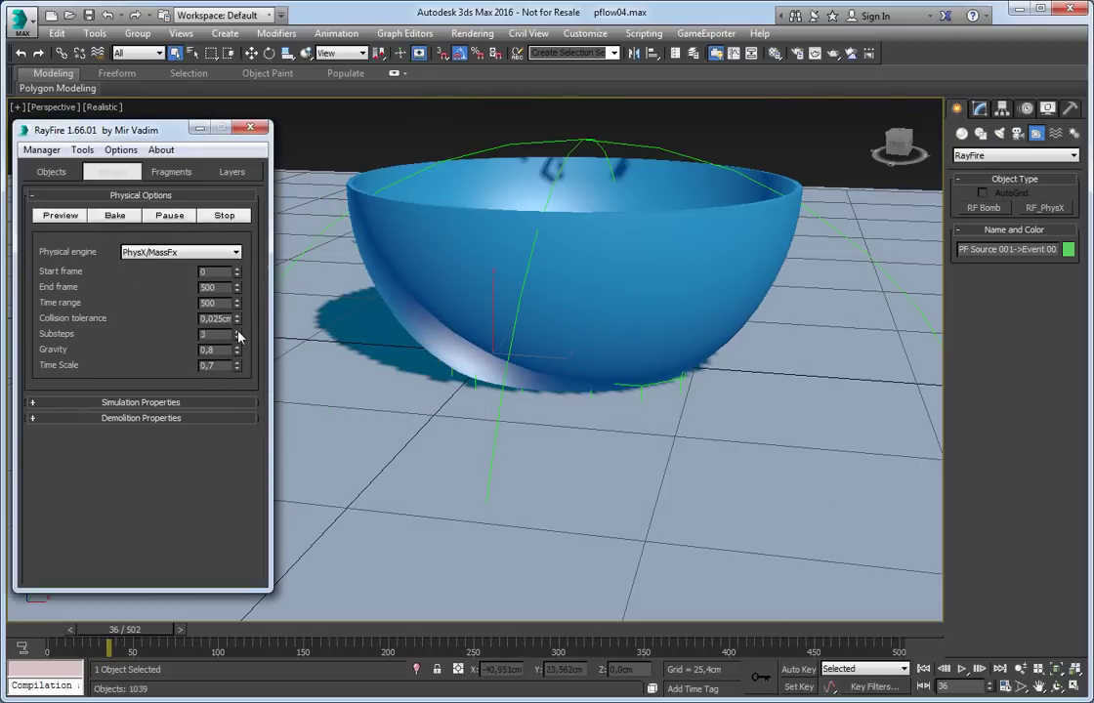
left_click(237, 331)
middle_click_drag(537, 262, 532, 317)
scroll(532, 327, "down", 3)
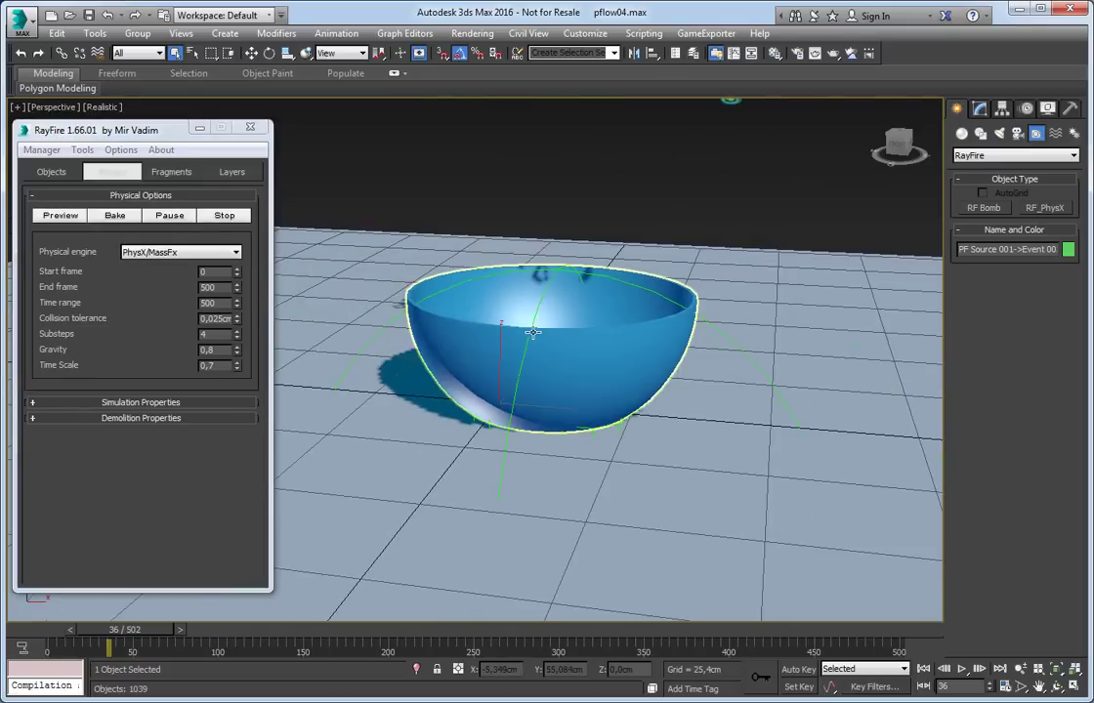
left_click_drag(142, 303, 141, 372)
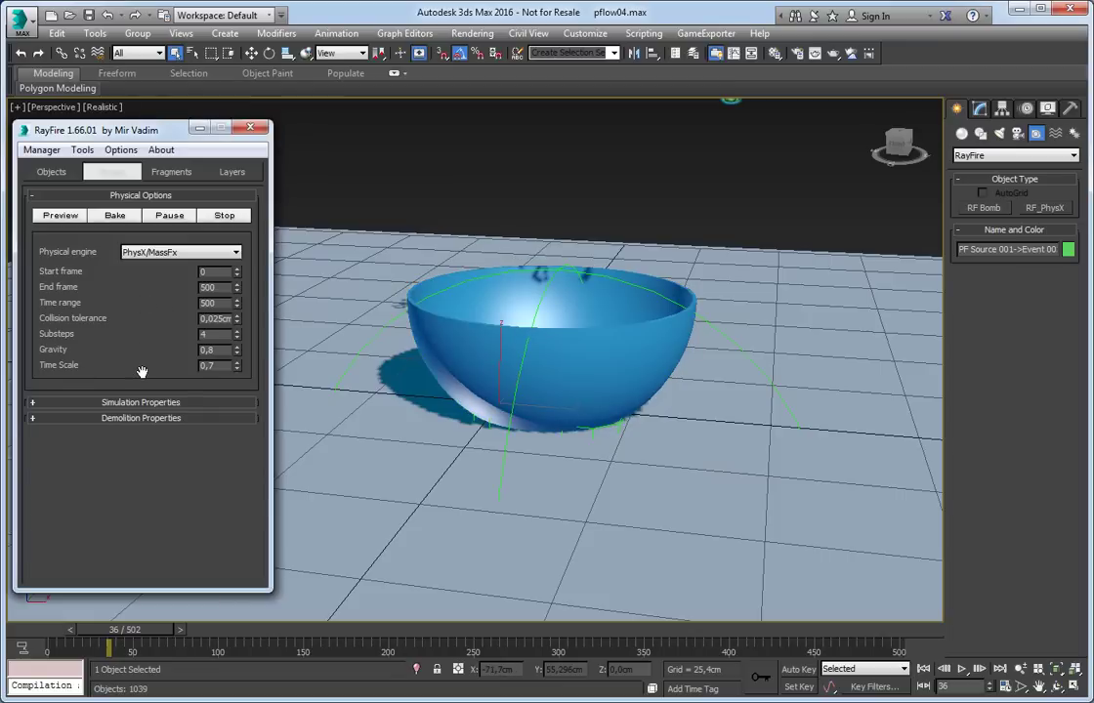
Select the Dish, review the object material presets, and bake the physics simulation again
left_click(526, 313)
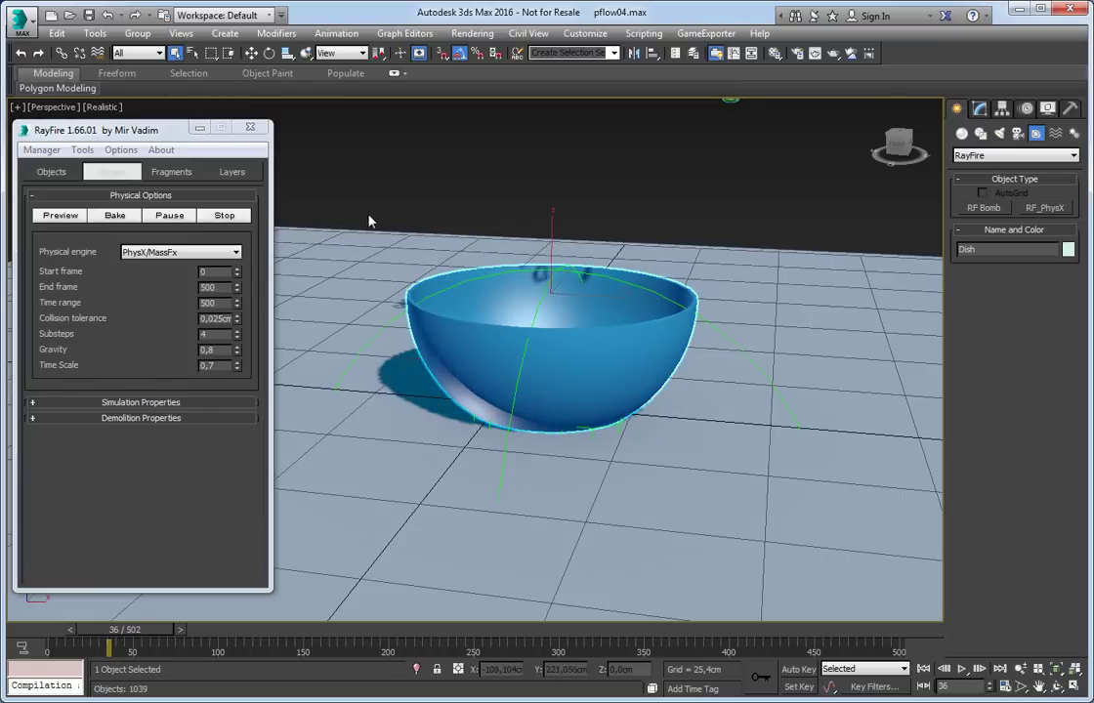
left_click(47, 174)
scroll(88, 468, "down", 5)
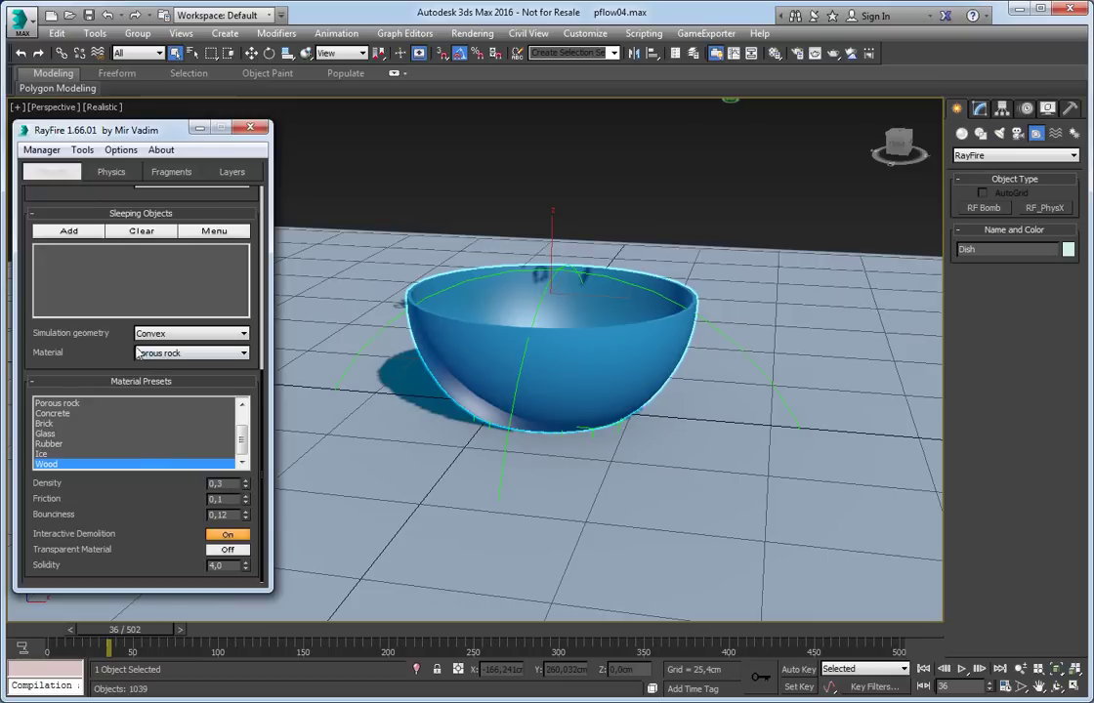
left_click(112, 172)
left_click(112, 216)
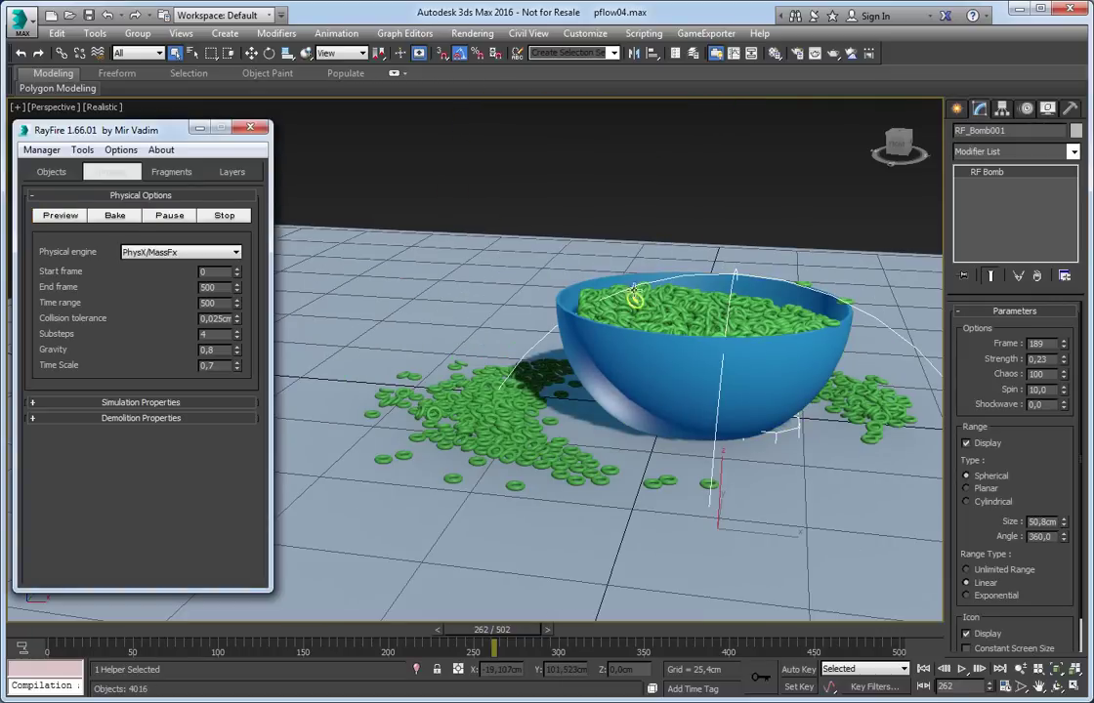
Scrub the baked animation and examine the animation keys of the Dish and of all the objects together
left_click(627, 274)
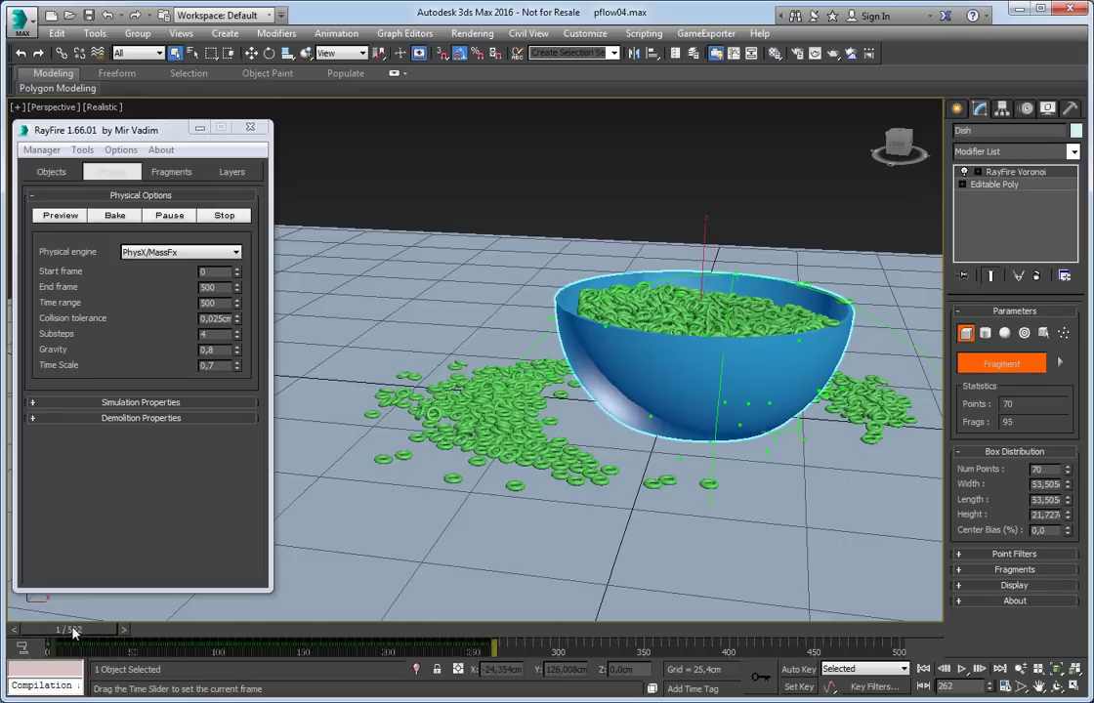
left_click_drag(93, 630, 459, 639)
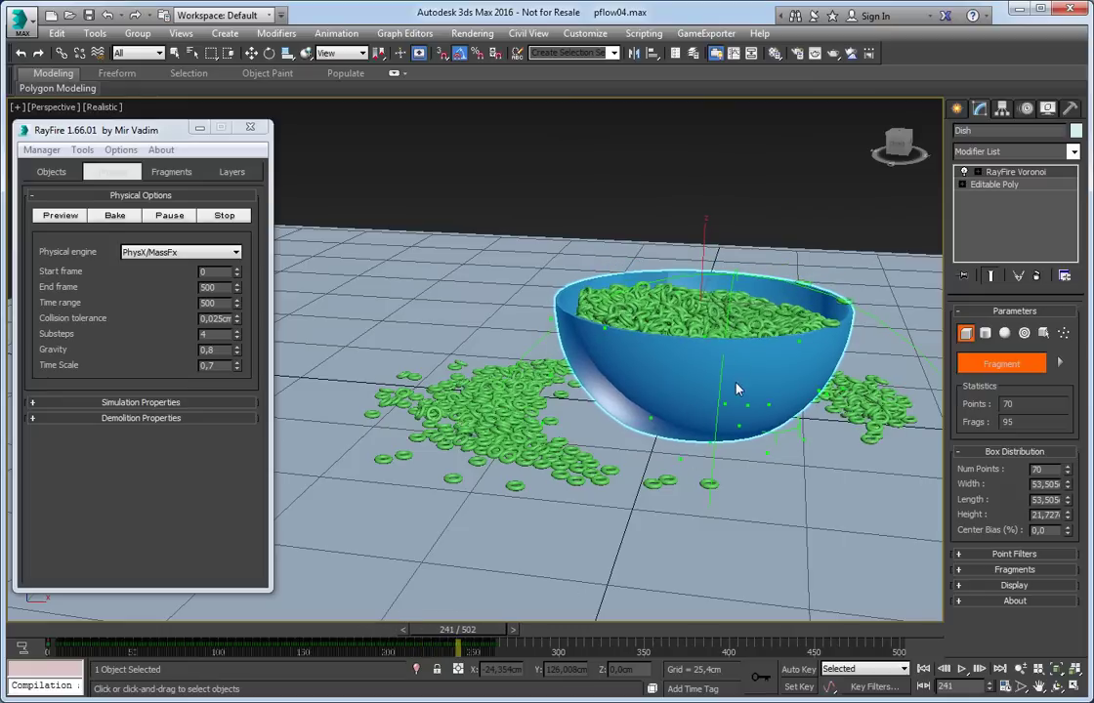
middle_click_drag(659, 383, 646, 390)
left_click(646, 390)
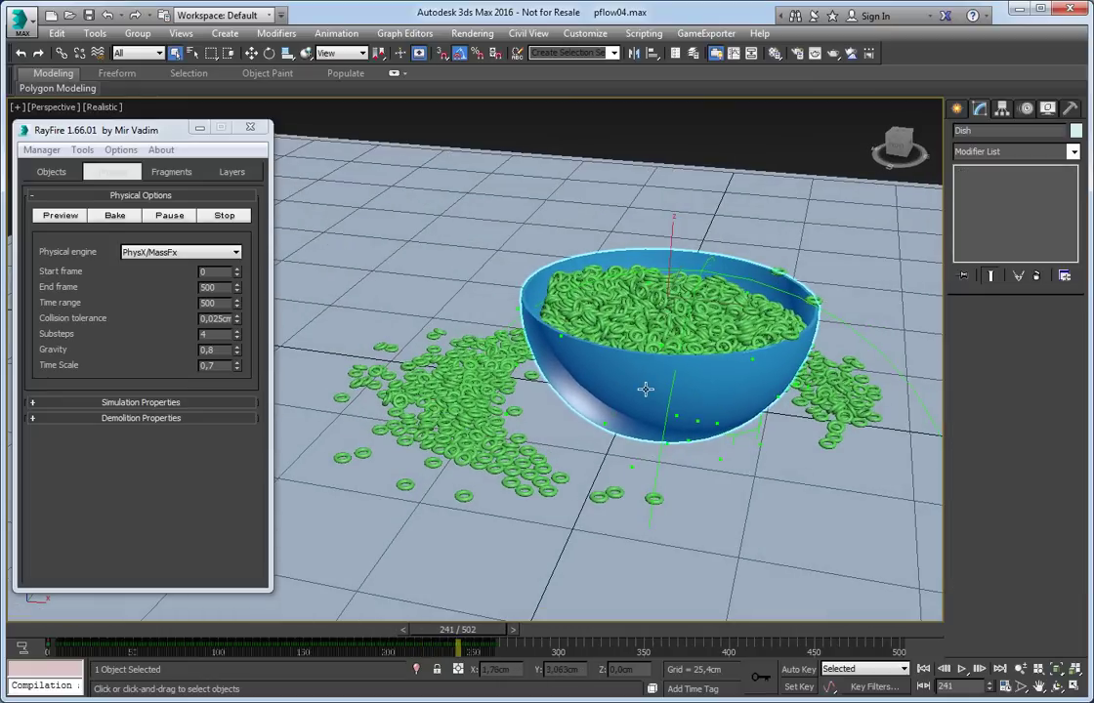
key("ctrl+a")
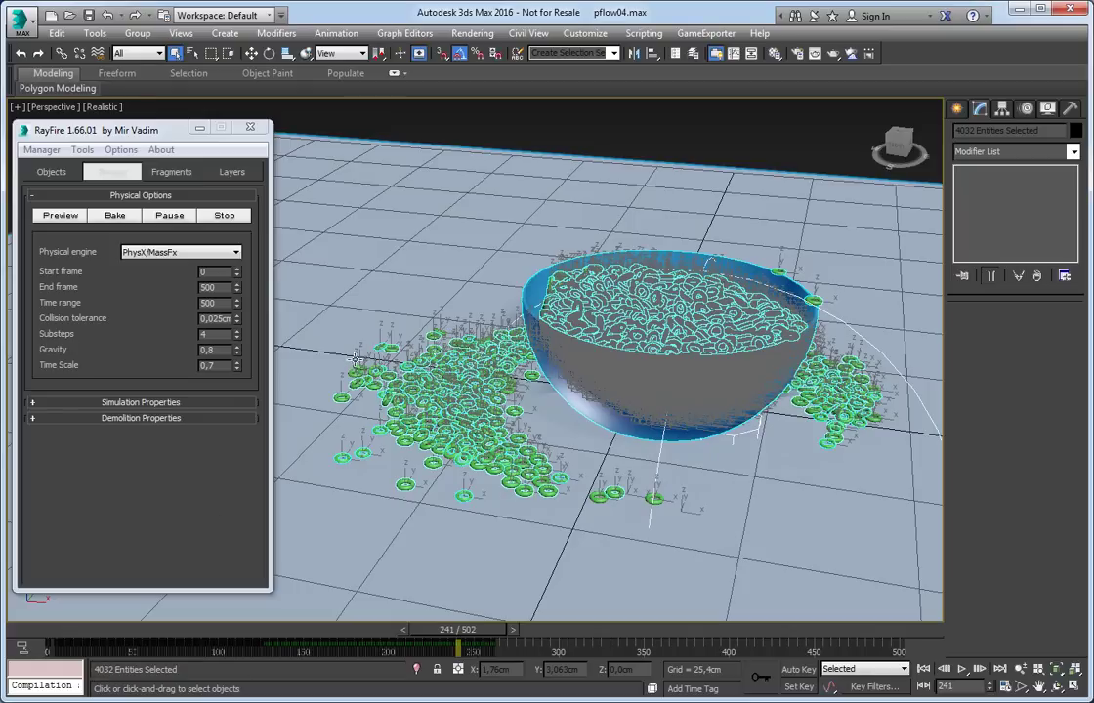
left_click(607, 147)
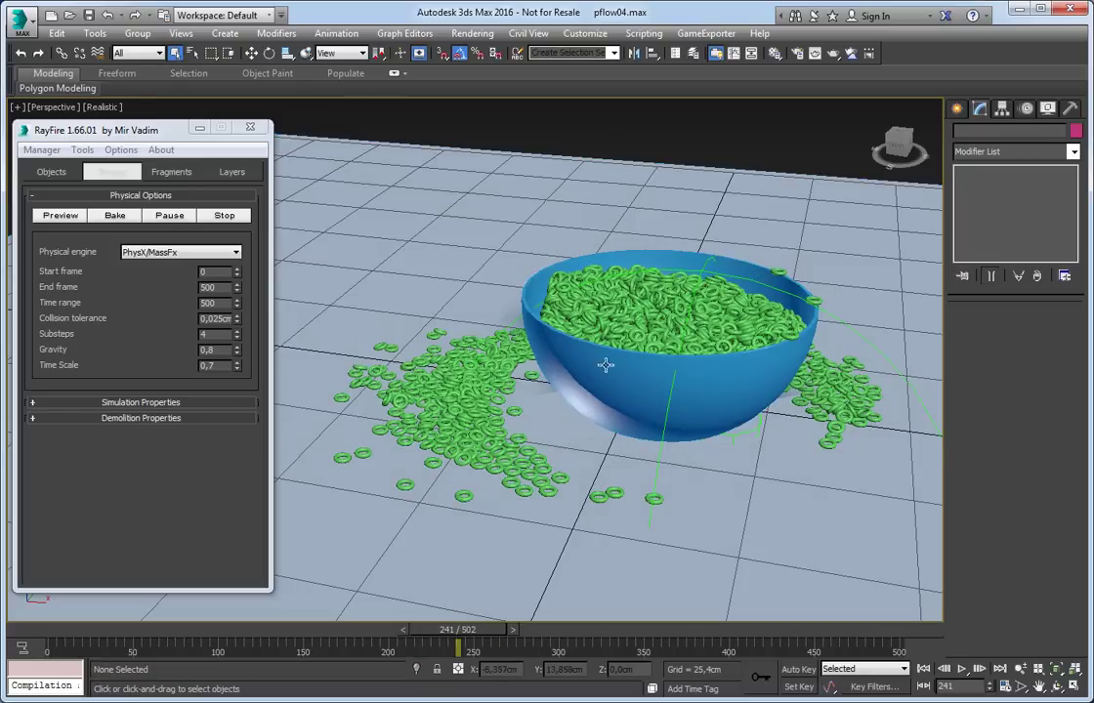
left_click_drag(83, 629, 131, 633)
Save the scene as a new incremental version named pflow05.max in the pflow_cache folder
left_click(29, 29)
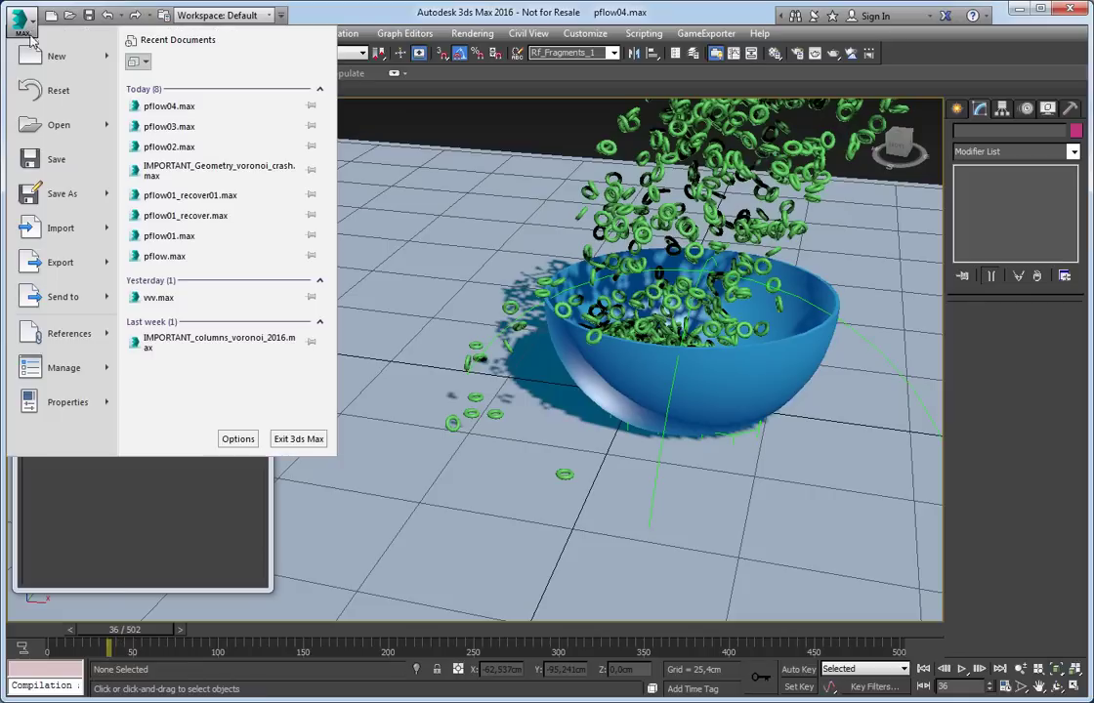
left_click(71, 197)
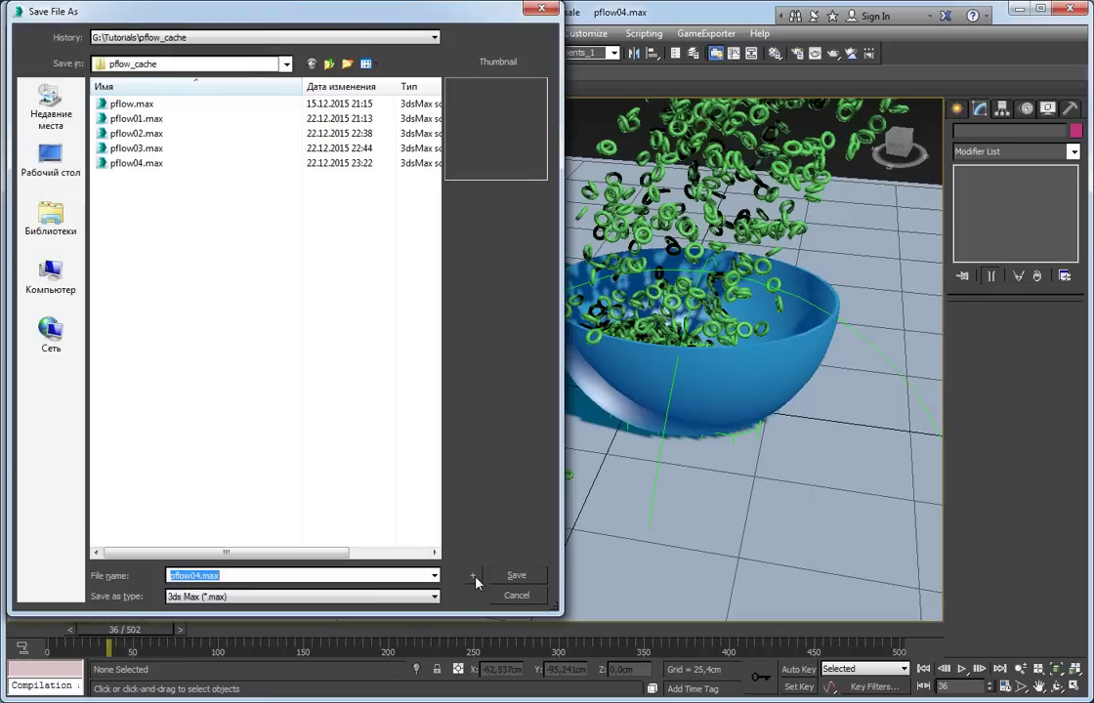
key("Return")
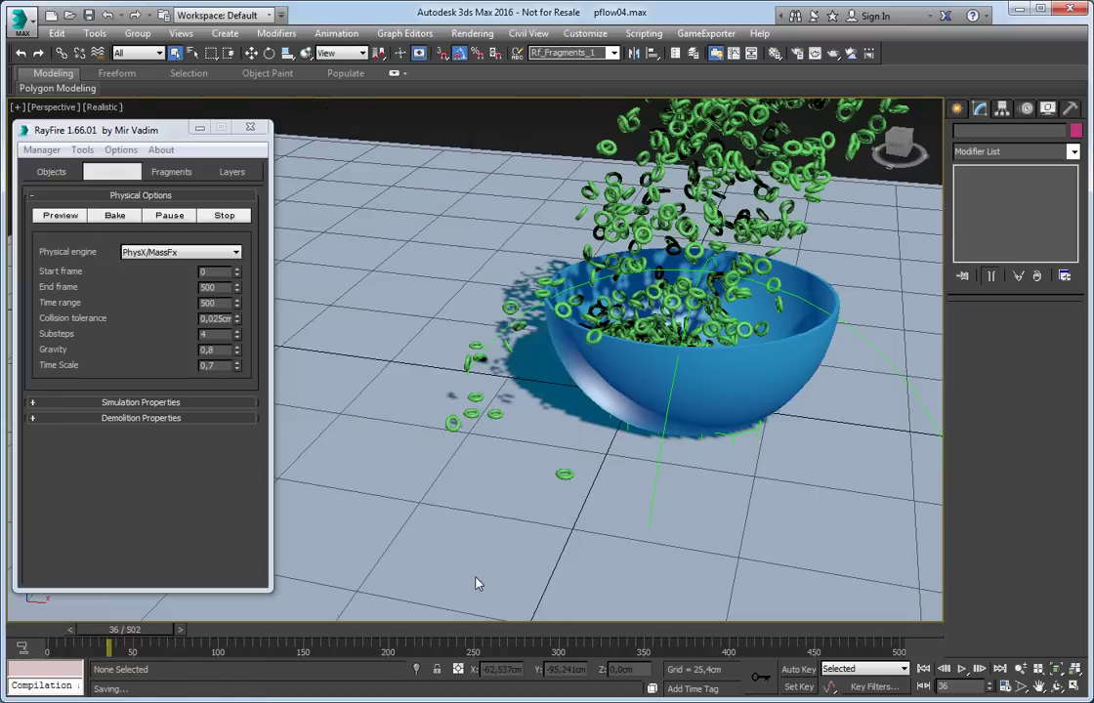
Check the details of the saved pflow05.max in the file list without opening it
left_click(29, 31)
left_click(59, 122)
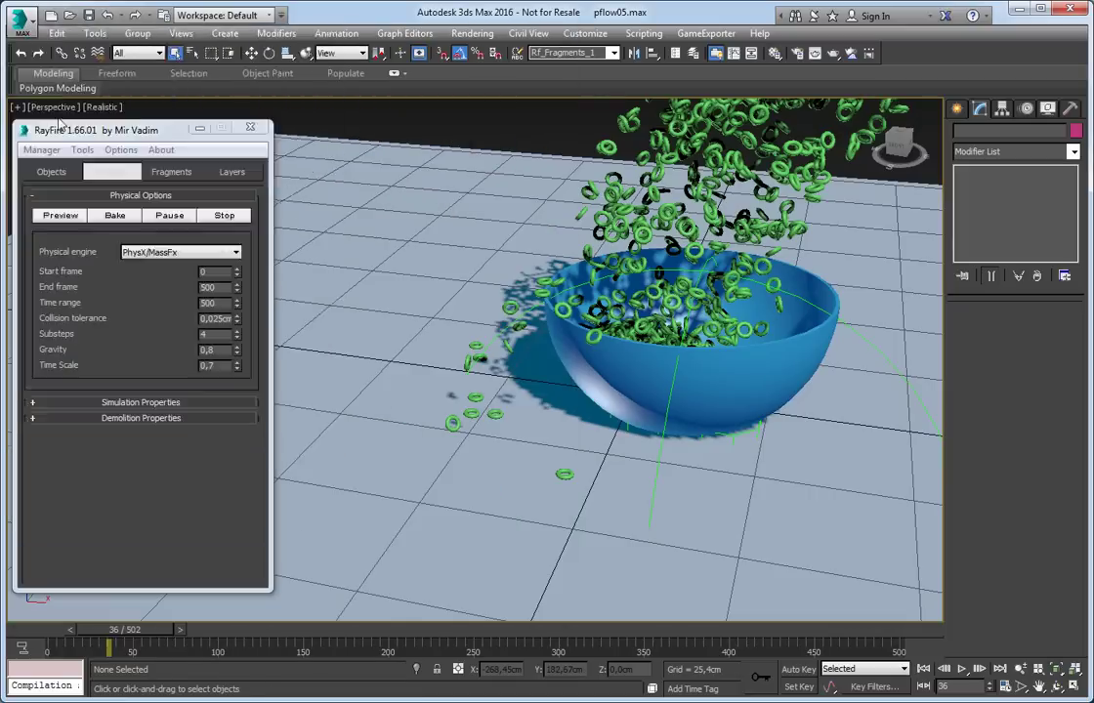
left_click(136, 178)
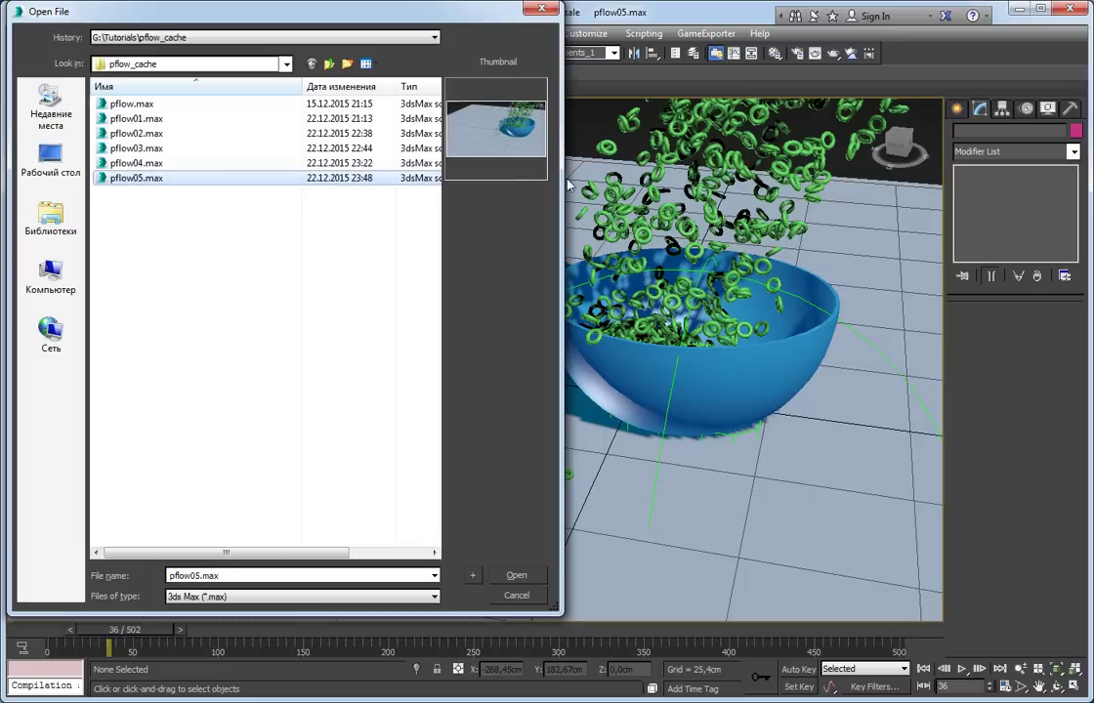
left_click_drag(593, 179, 799, 181)
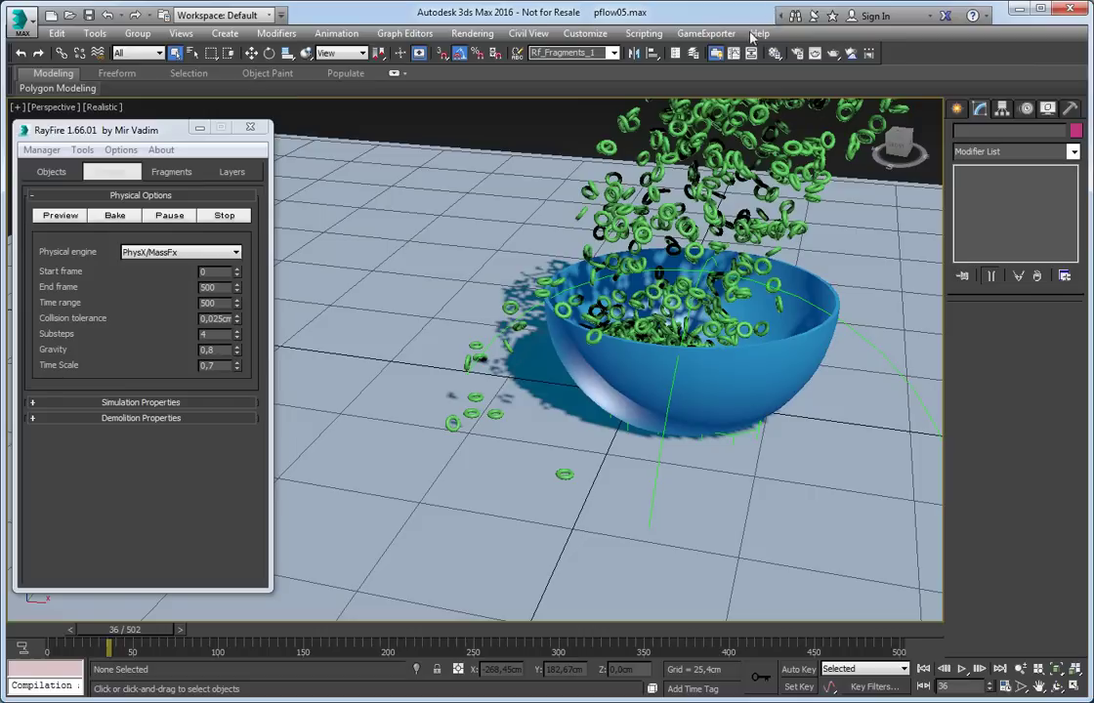
Create an RF Cache object with an icon about 18.7 cm in size on the floor in front of the bowl
left_click(960, 154)
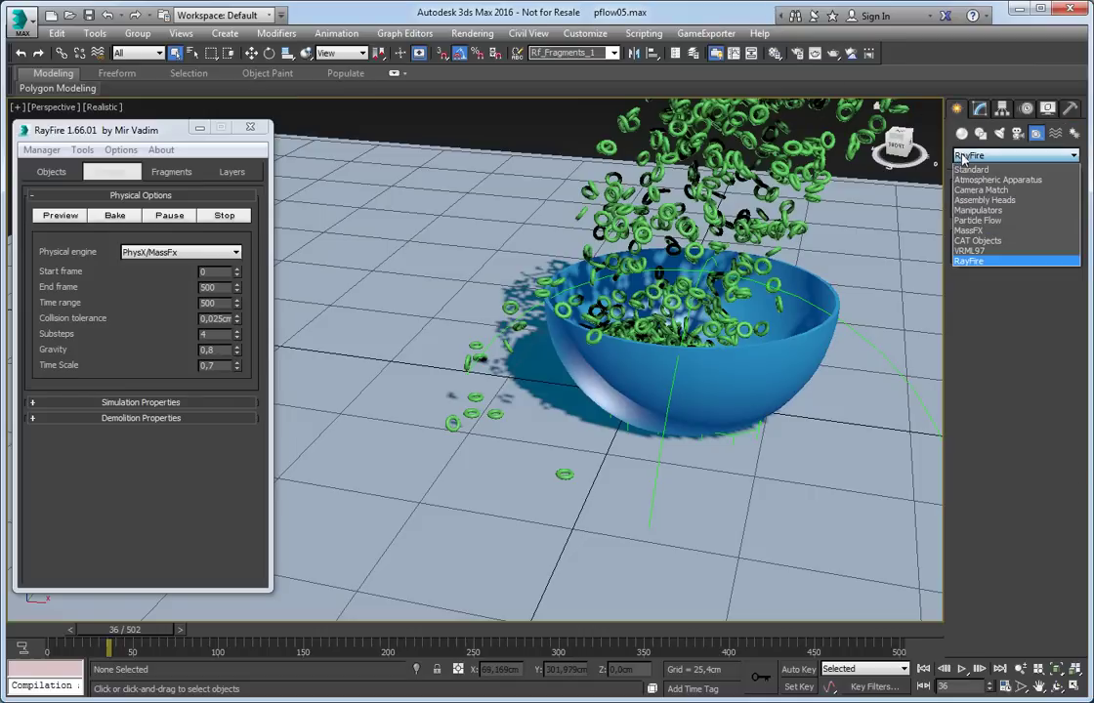
left_click(962, 134)
left_click(962, 134)
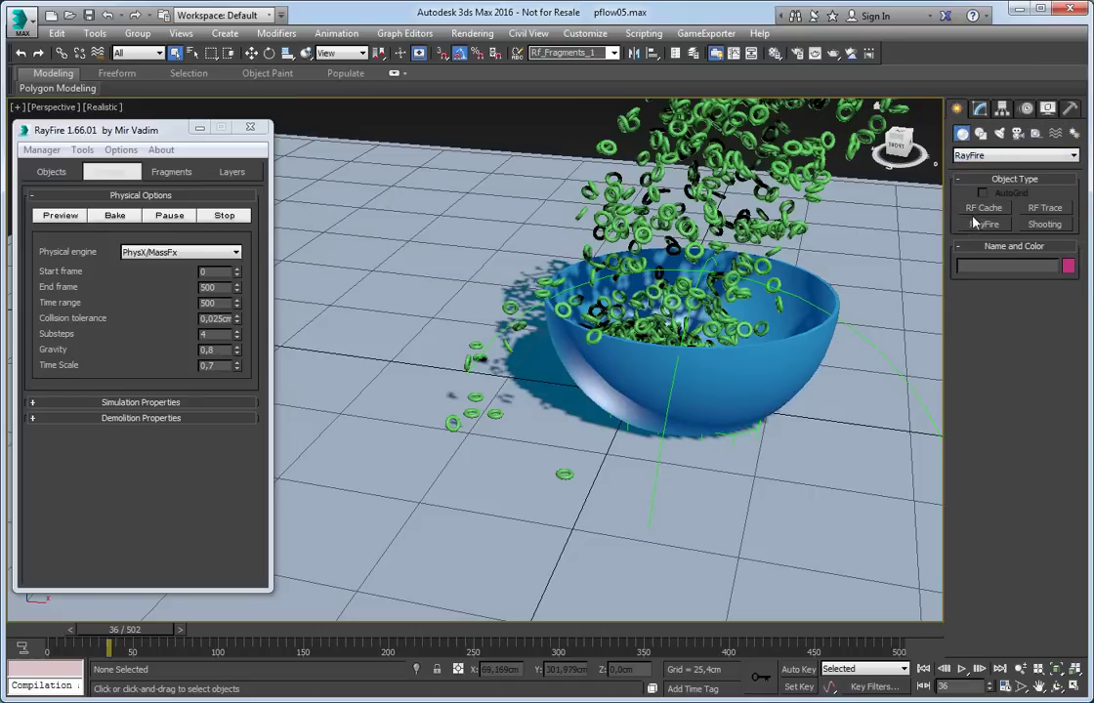
left_click(981, 208)
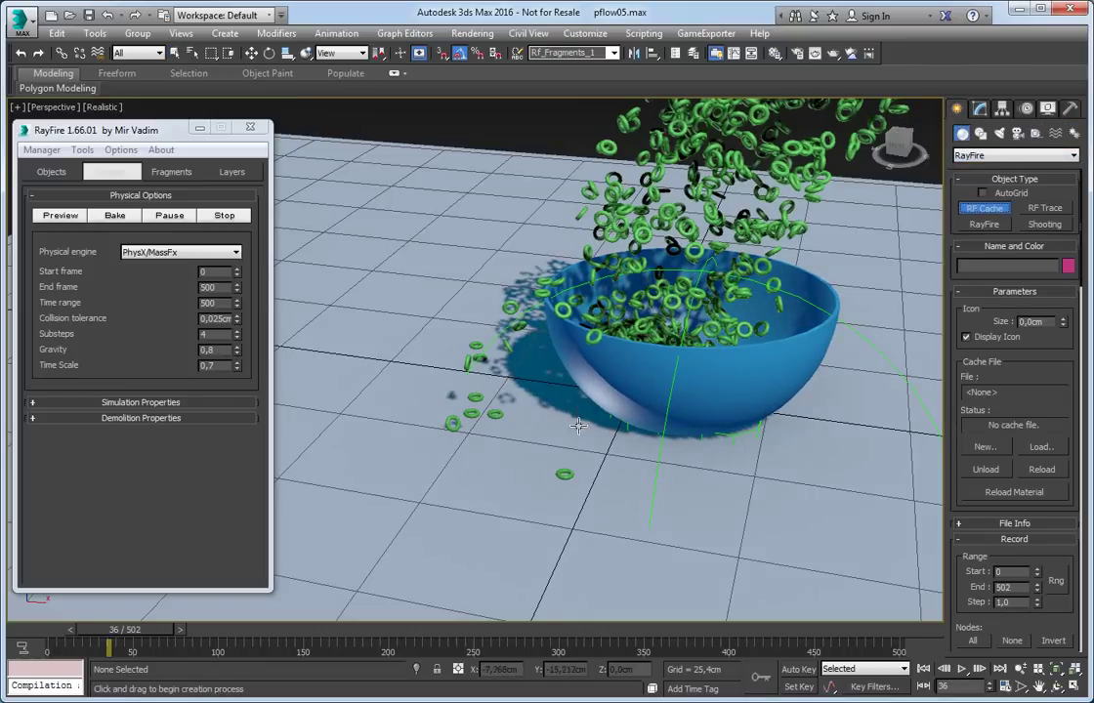
left_click_drag(579, 426, 625, 451)
Add the whole range of listed scene objects, including the RF_Event 003 rings, to the RF Cache's Record node list
left_click(979, 109)
scroll(1001, 388, "down", 5)
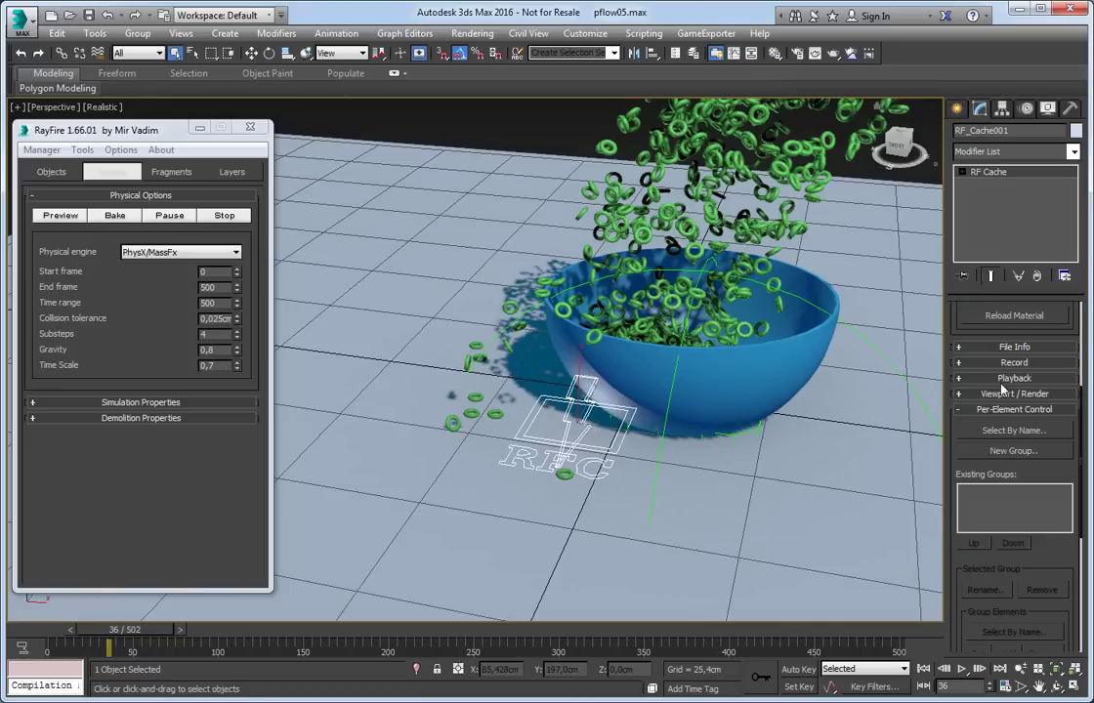
left_click_drag(966, 330, 942, 598)
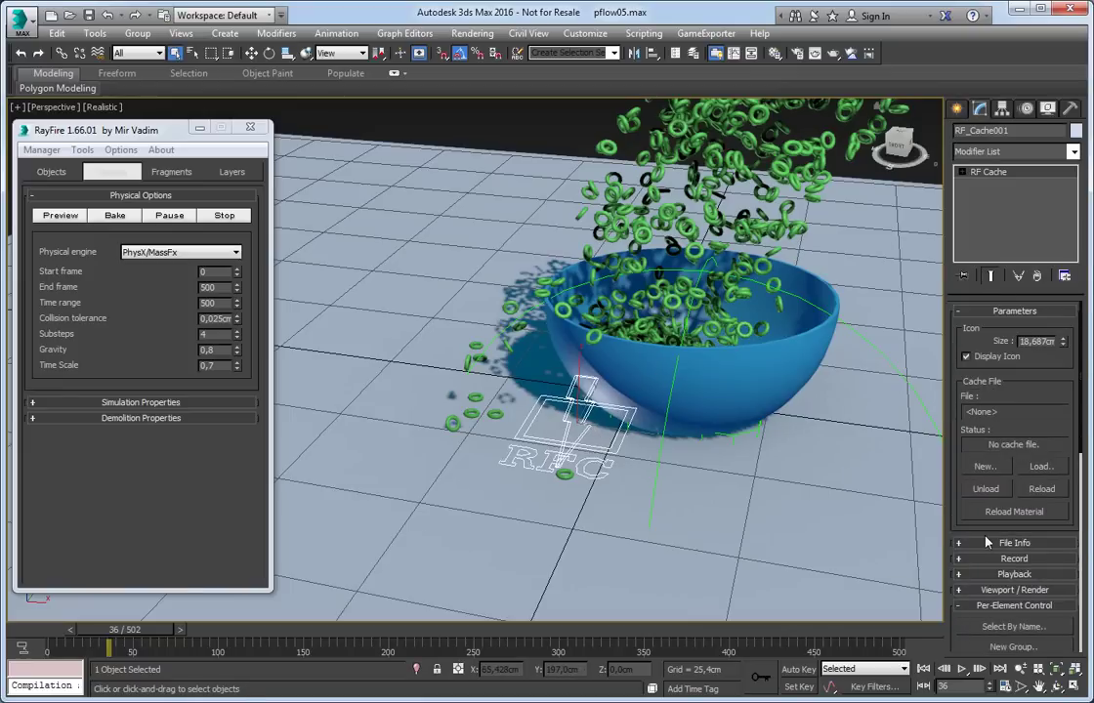
left_click(1002, 565)
left_click_drag(959, 405, 967, 348)
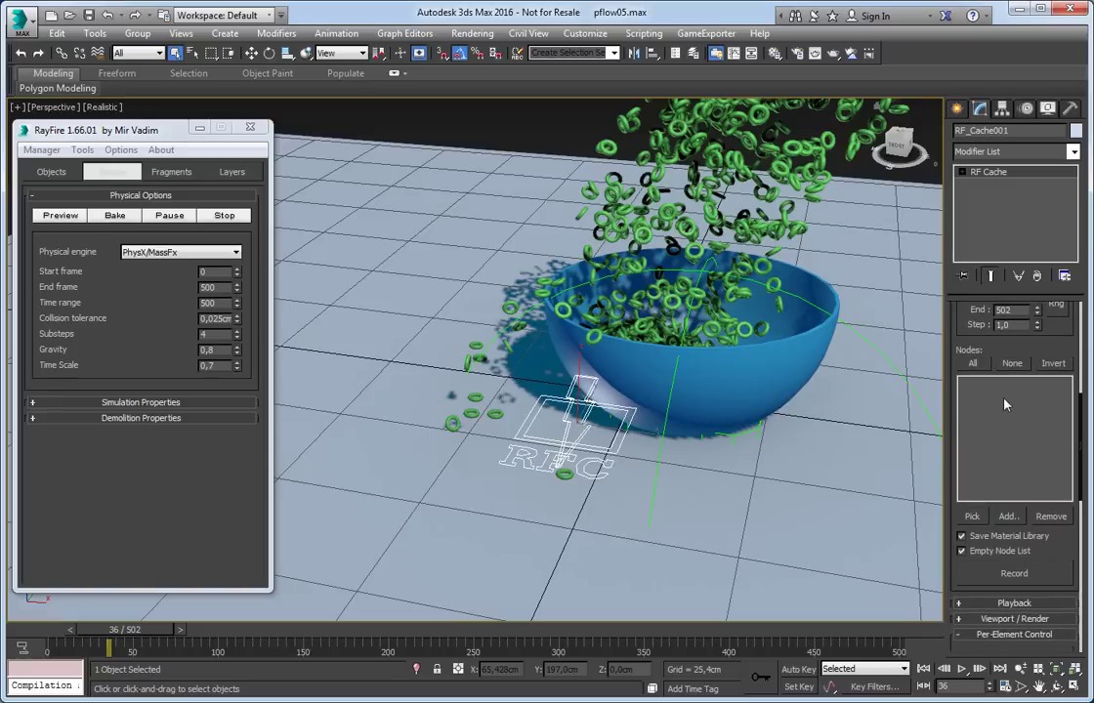
left_click(1007, 517)
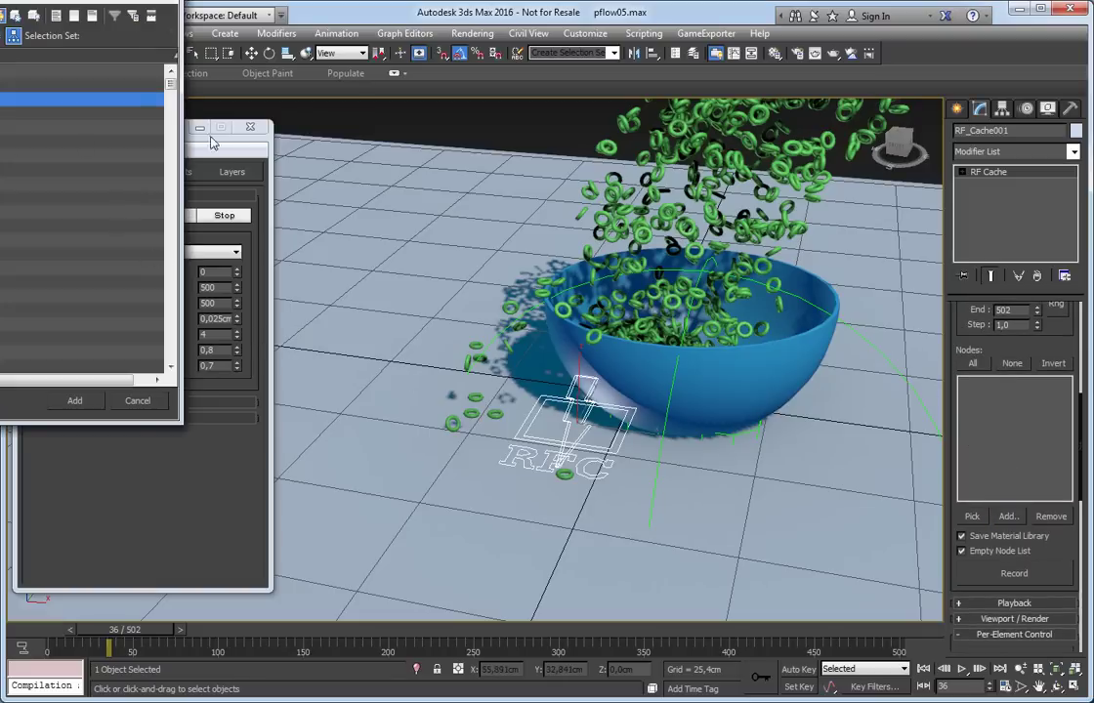
left_click_drag(170, 86, 172, 400)
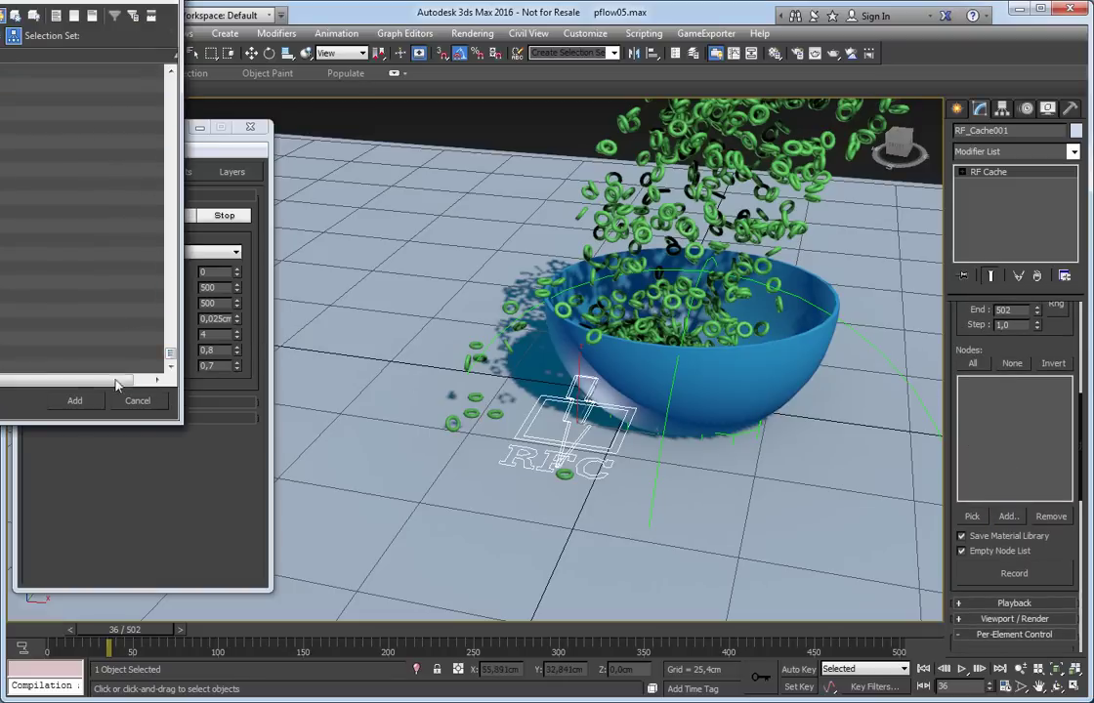
left_click(1, 367, "shift")
left_click(93, 404)
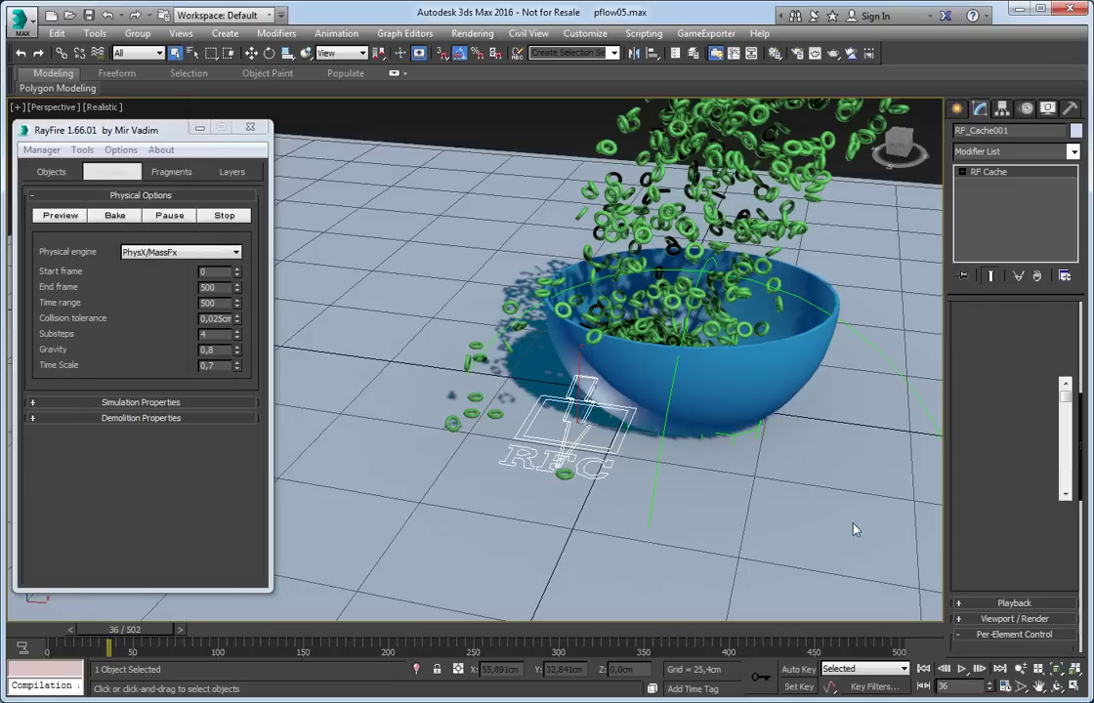
Scrub to frame 261 to check the settled rings and set the cache's recording end frame to 260
left_click_drag(125, 630, 489, 645)
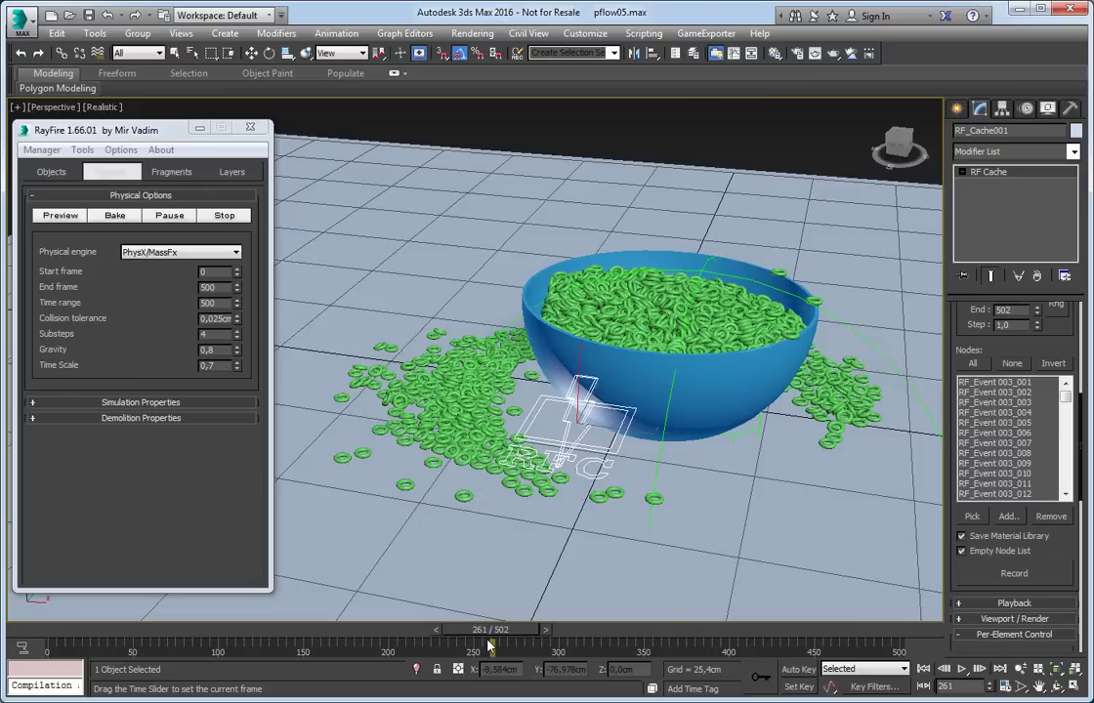
scroll(972, 362, "up", 2)
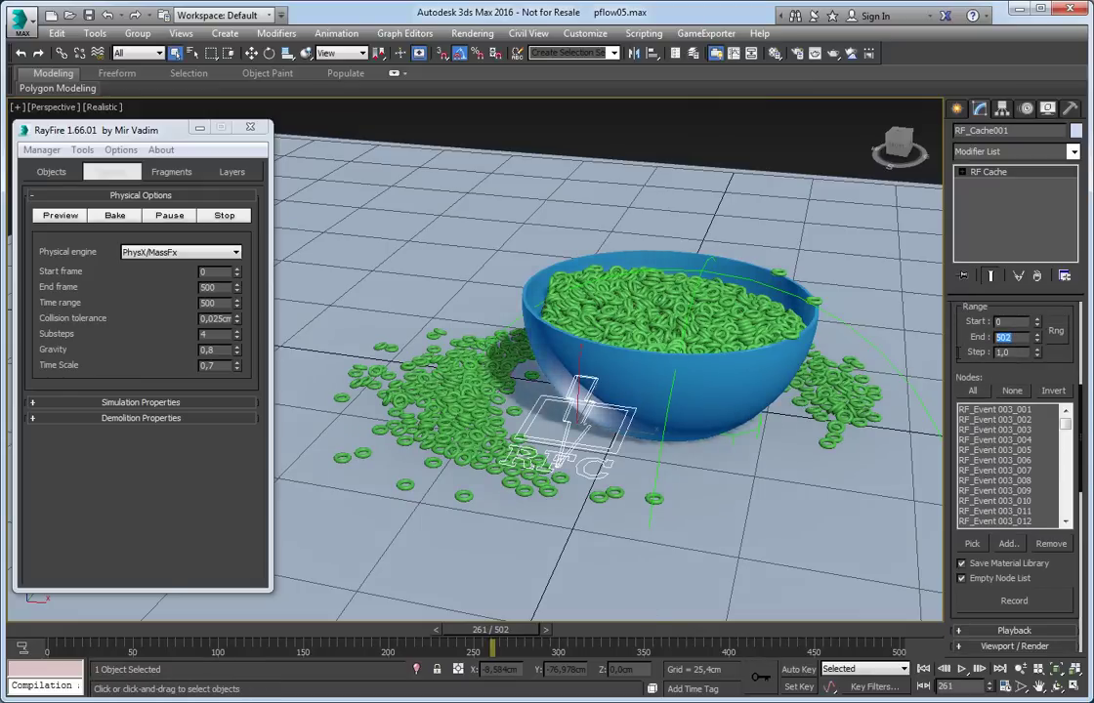
type("260")
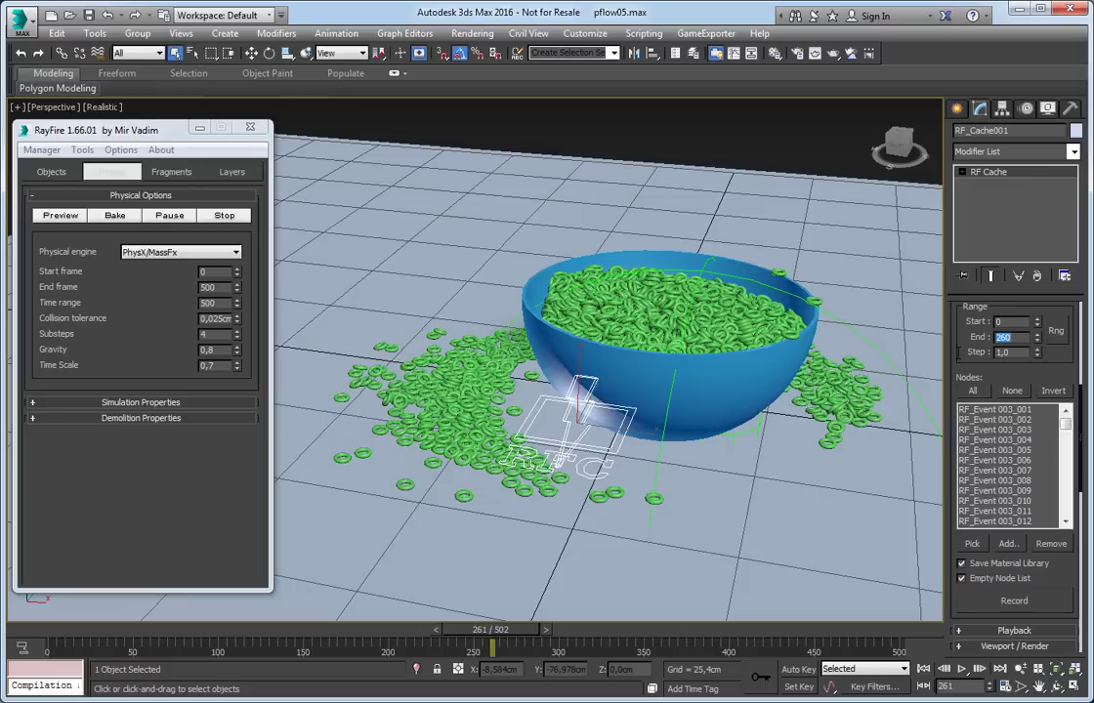
Turn off Save Material Library and Empty Node List for the RF Cache and record it to a cache file named cereal
left_click(979, 567)
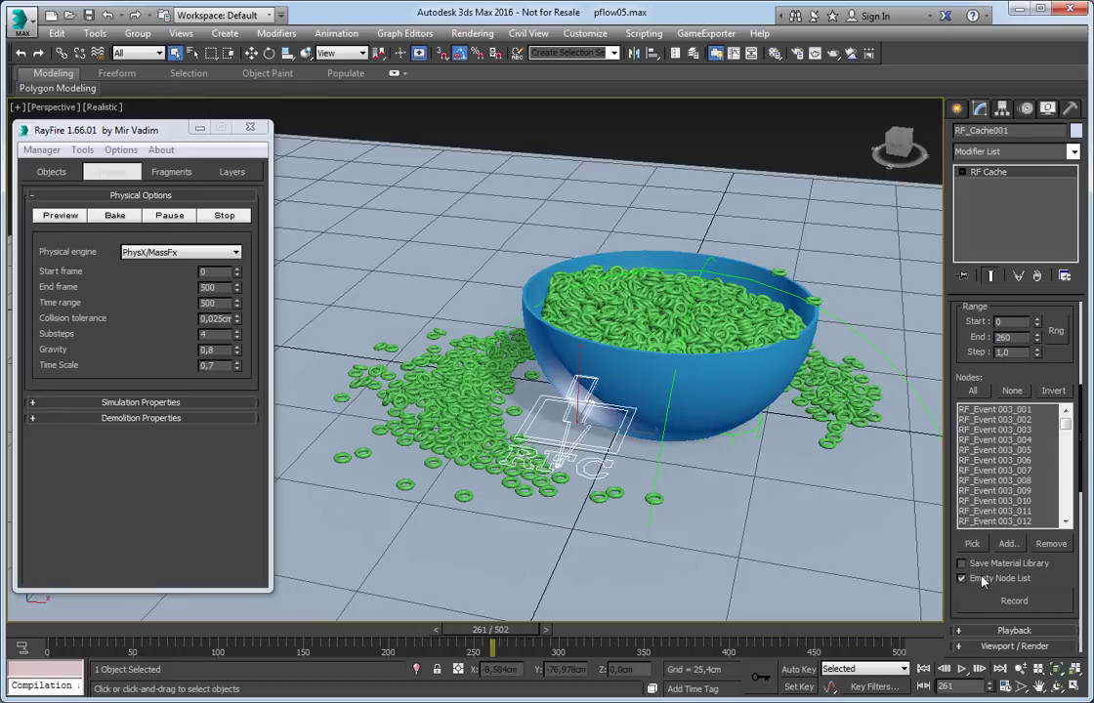
left_click(979, 577)
left_click_drag(985, 375, 985, 222)
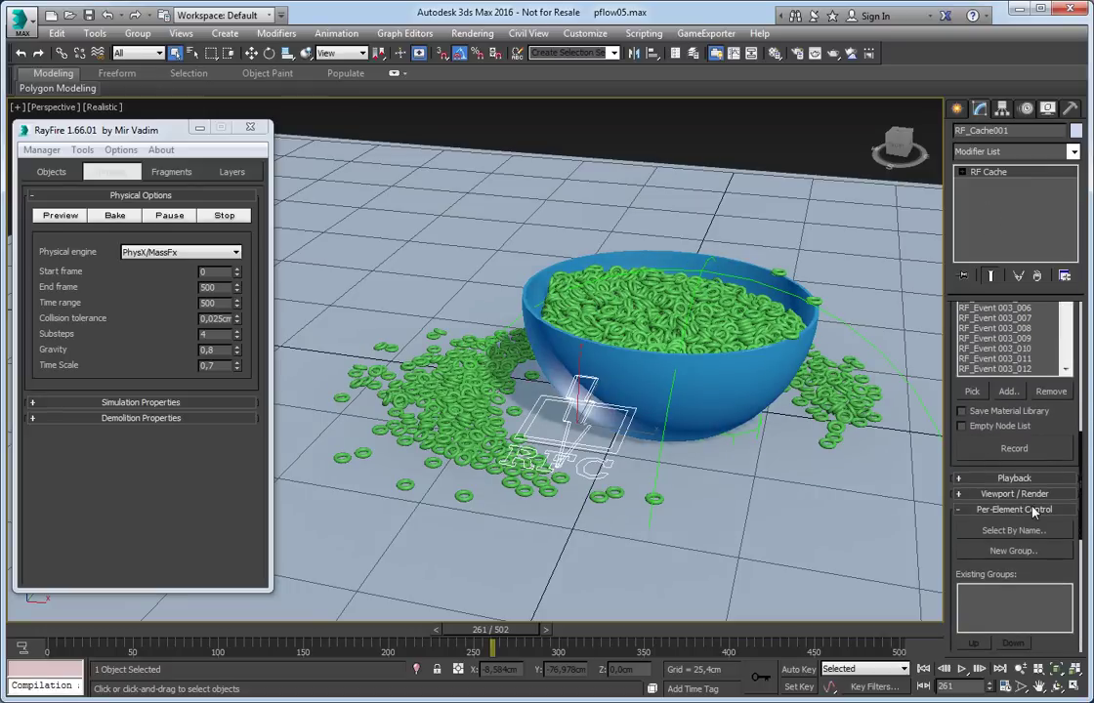
left_click(1013, 448)
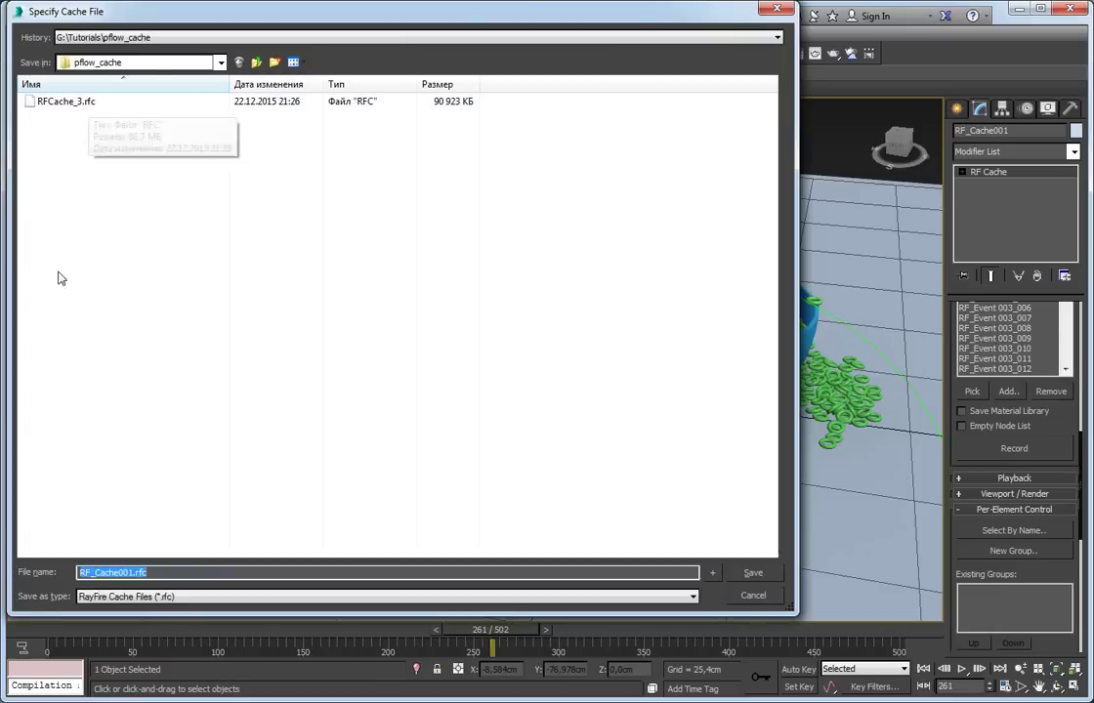
type("cereal")
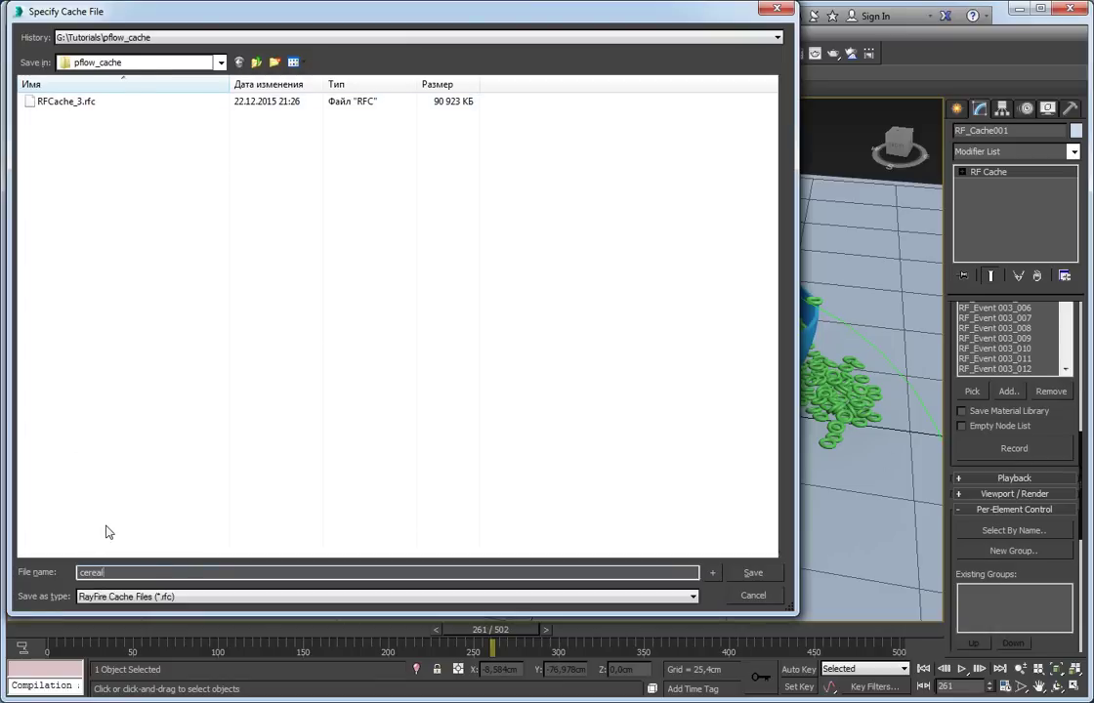
key("Return")
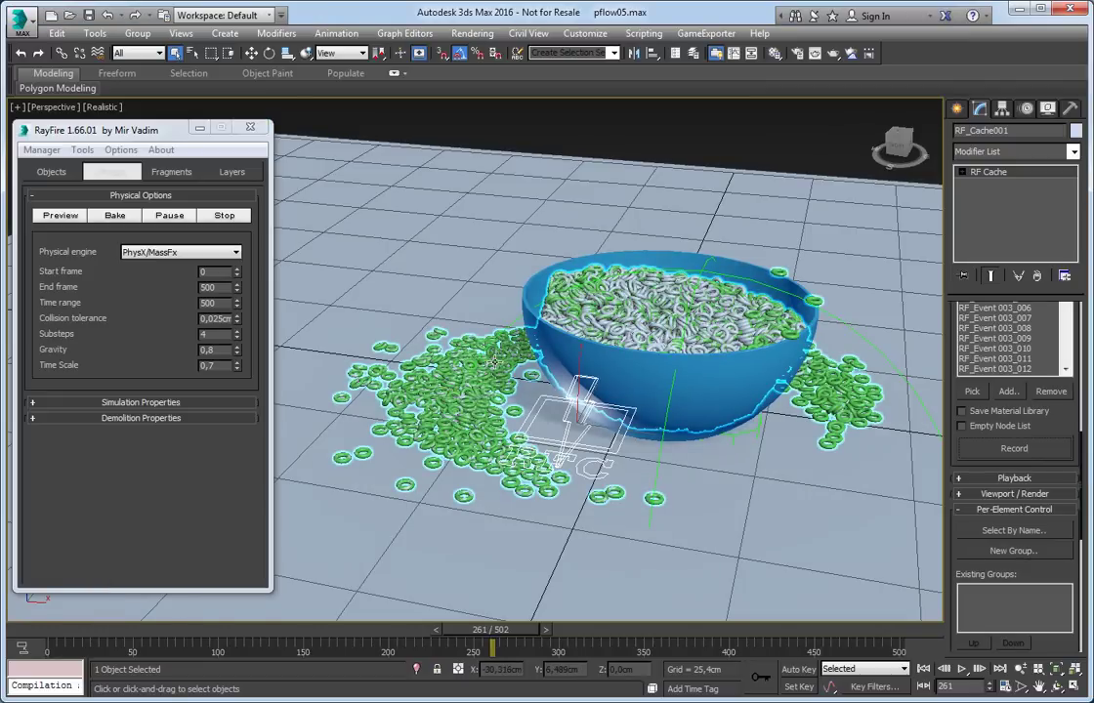
Select all the baked RF_Event 003 ring objects and delete them, clear the selection, and select the RF Cache object
key("h")
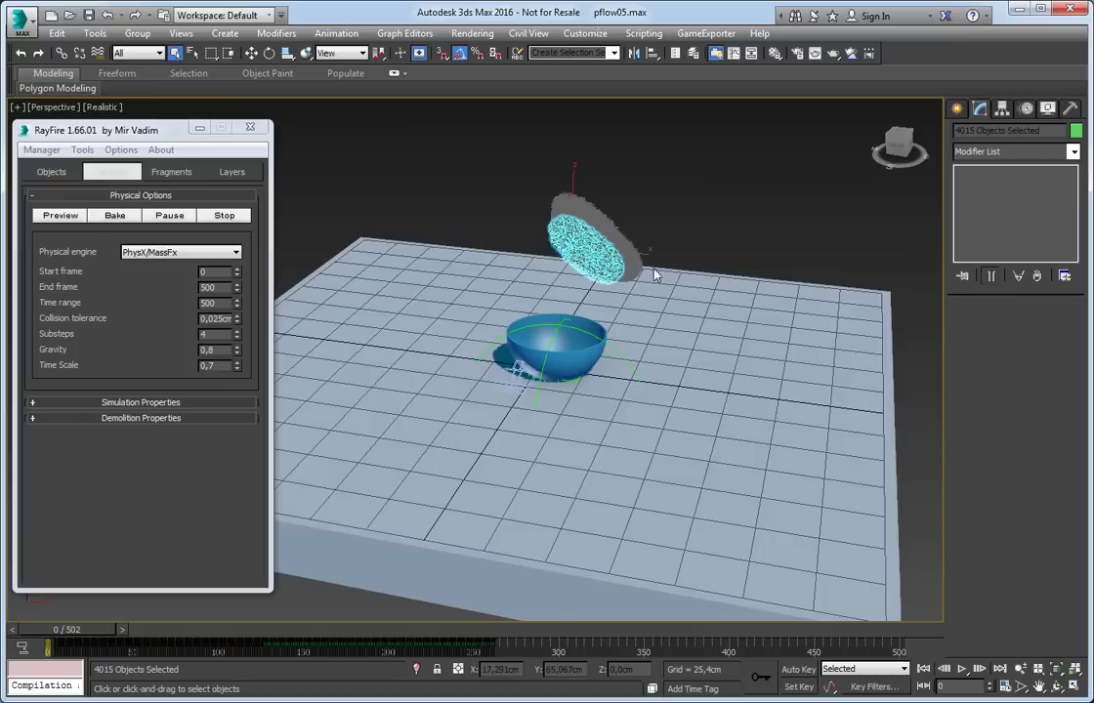
key("ctrl+d")
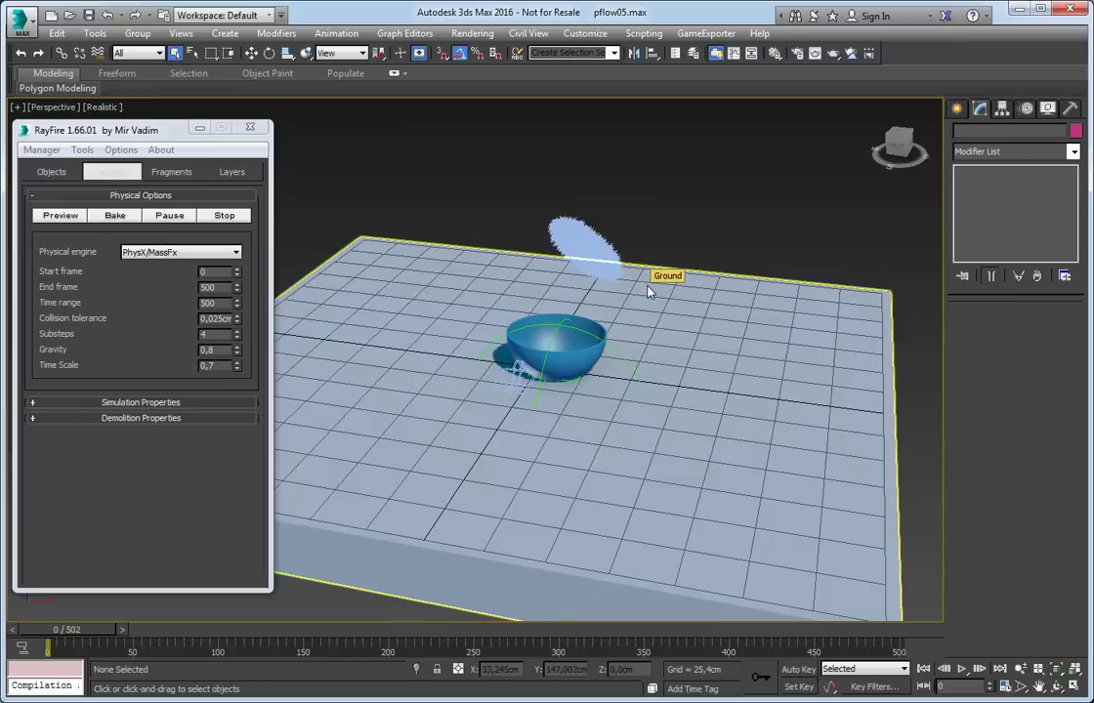
left_click(586, 252)
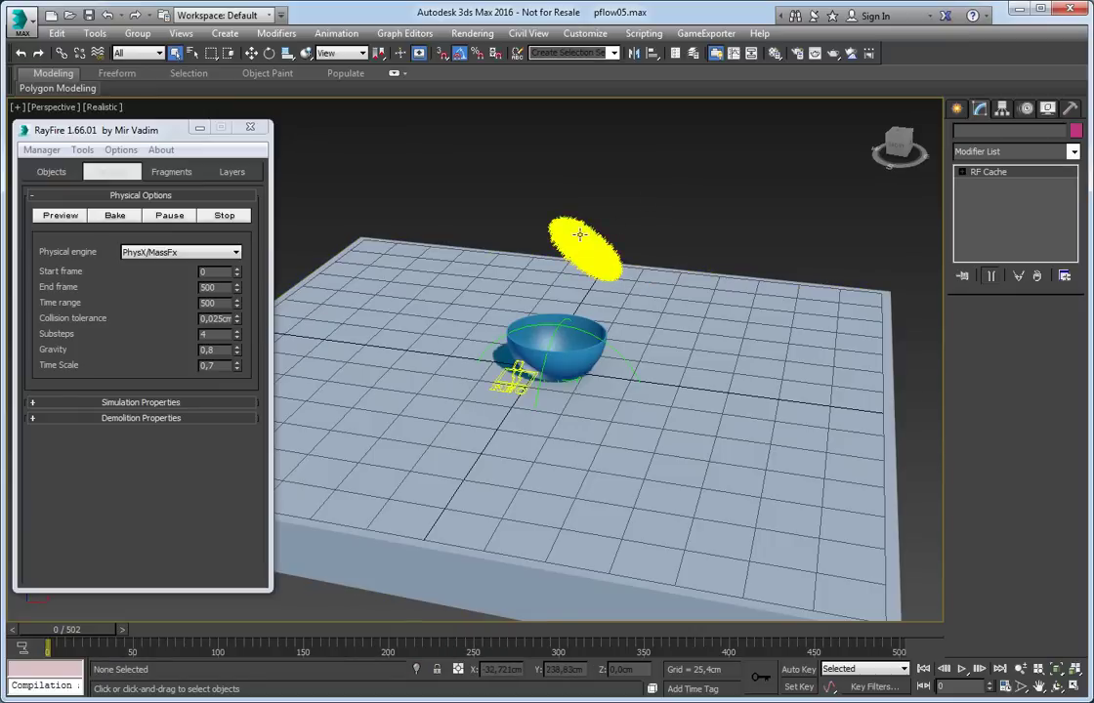
scroll(586, 254, "up", 3)
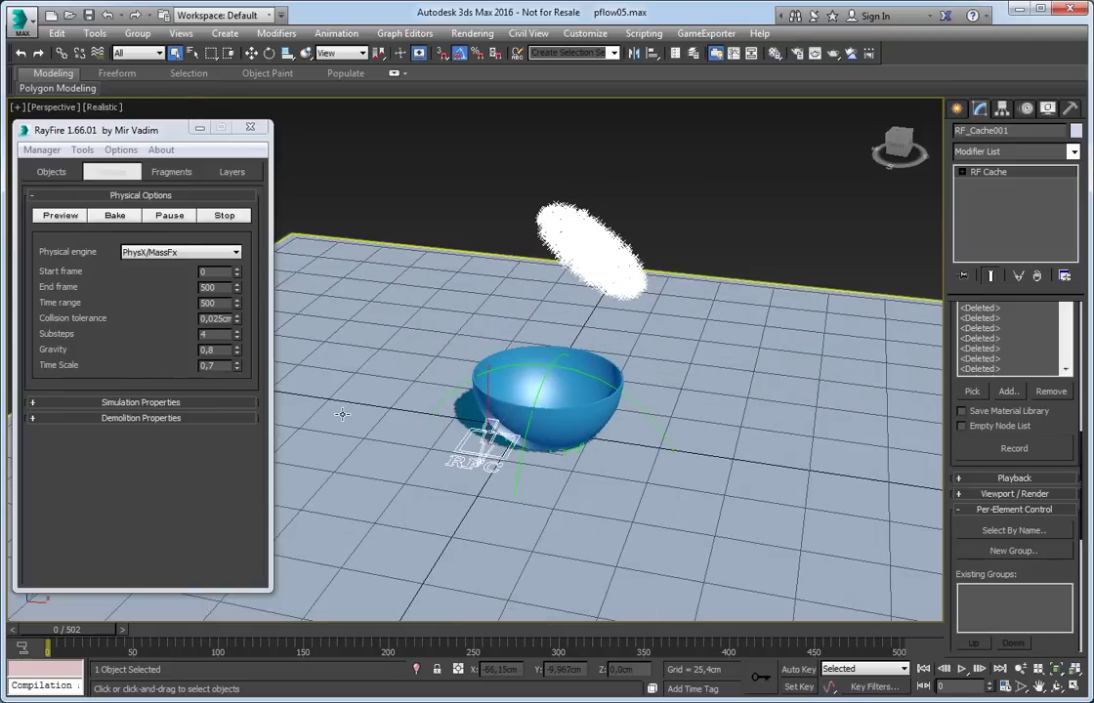
Check which objects remain in the scene's selection list and select RF_Bomb001 from it
key("h")
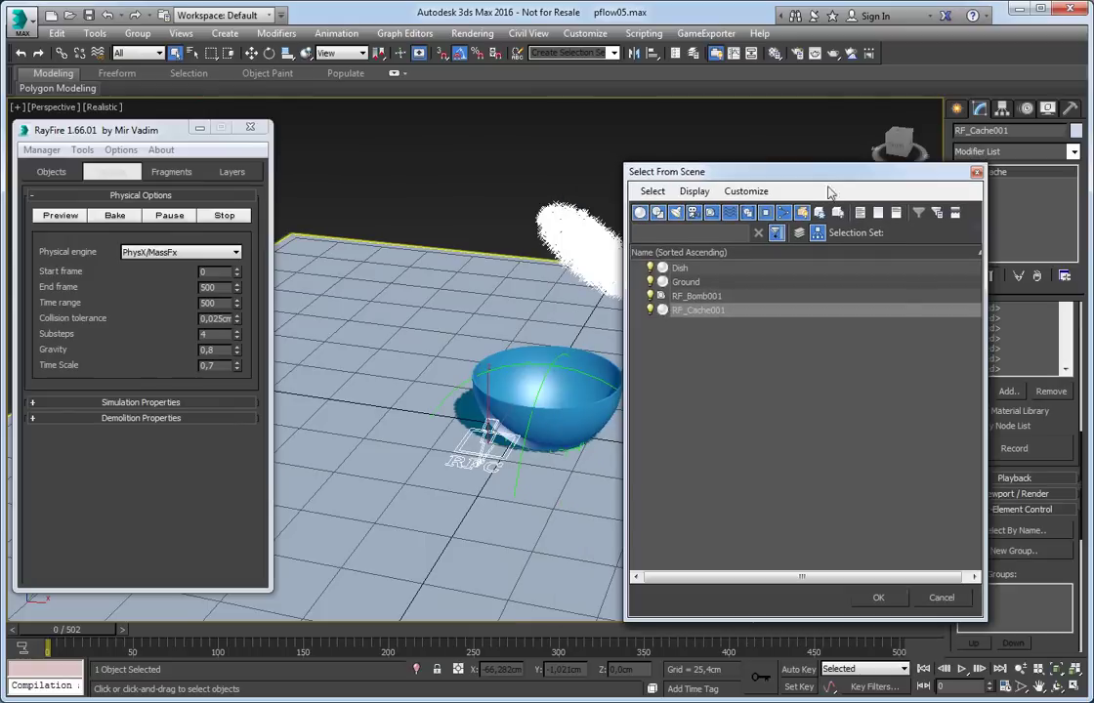
left_click(684, 269)
left_click(697, 297)
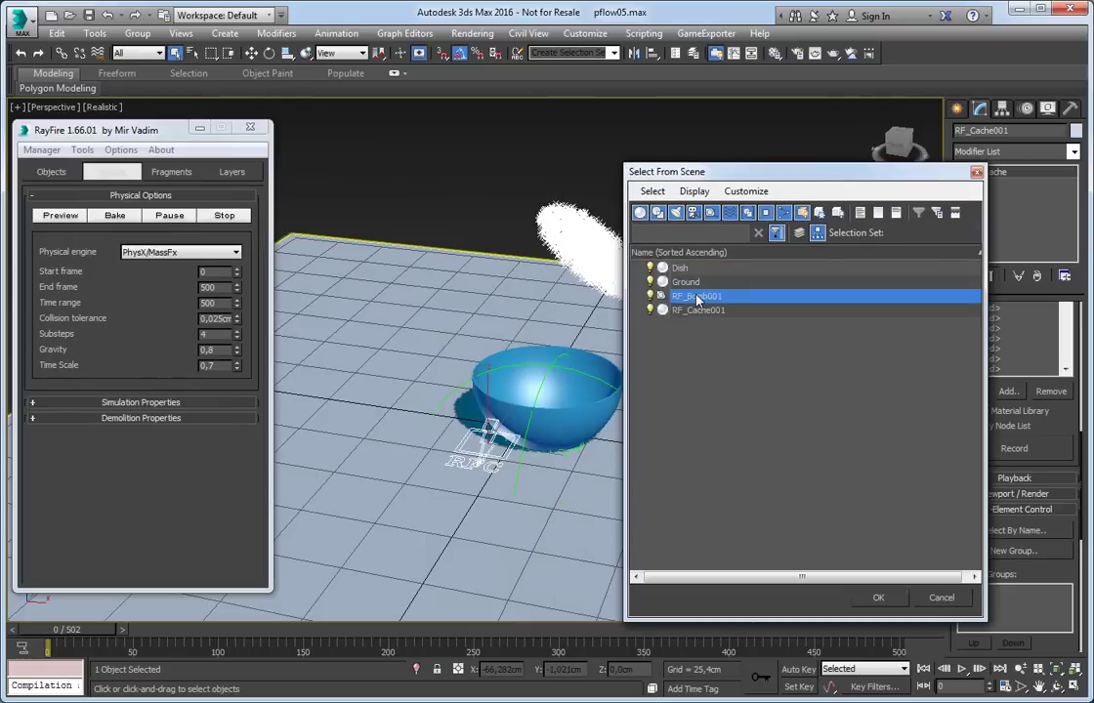
left_click(879, 598)
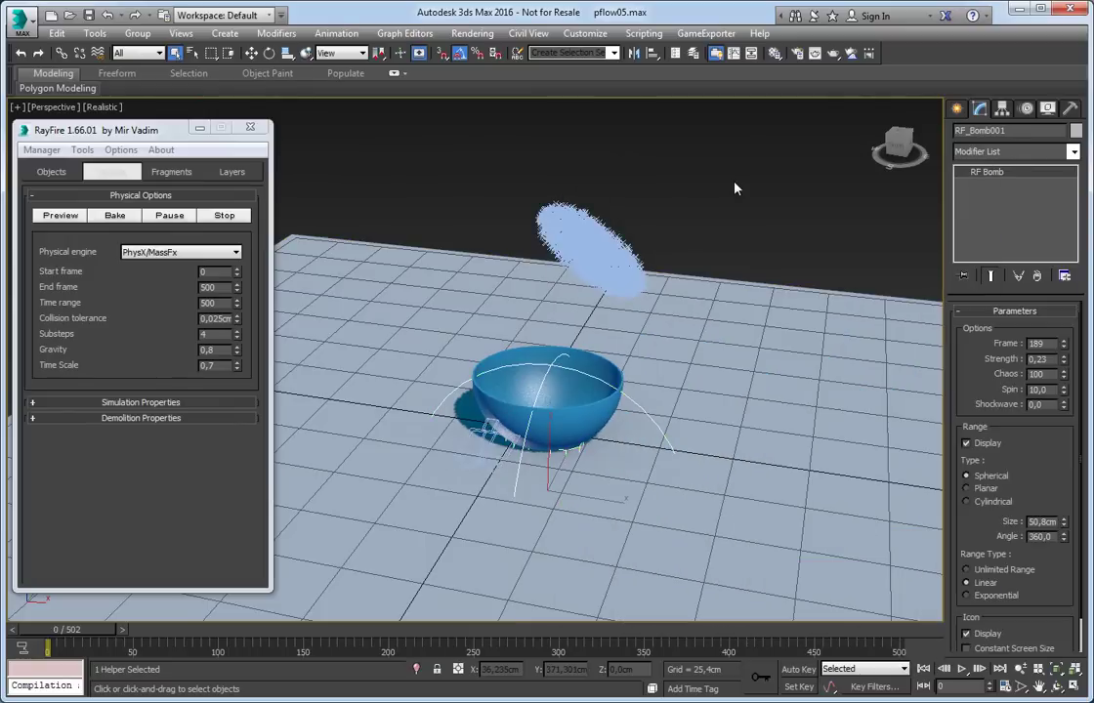
Scrub to frame 102 and play the animation to check the cached rings pouring into the bowl
left_click_drag(78, 640, 244, 620)
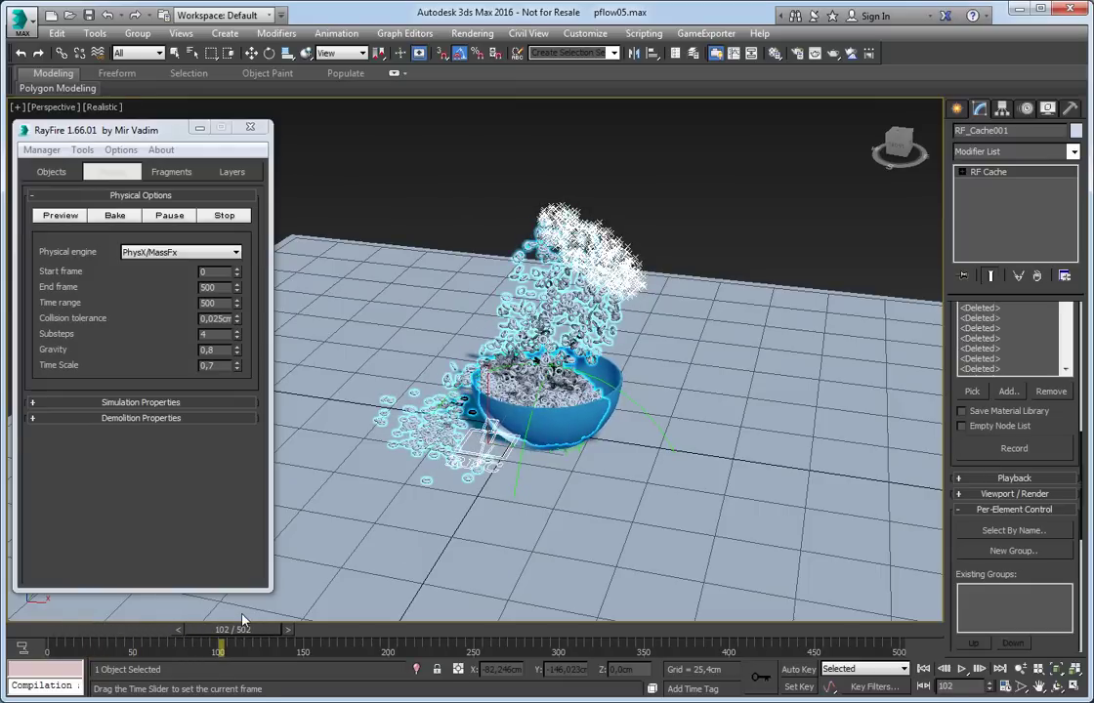
left_click(635, 195)
scroll(567, 327, "up", 5)
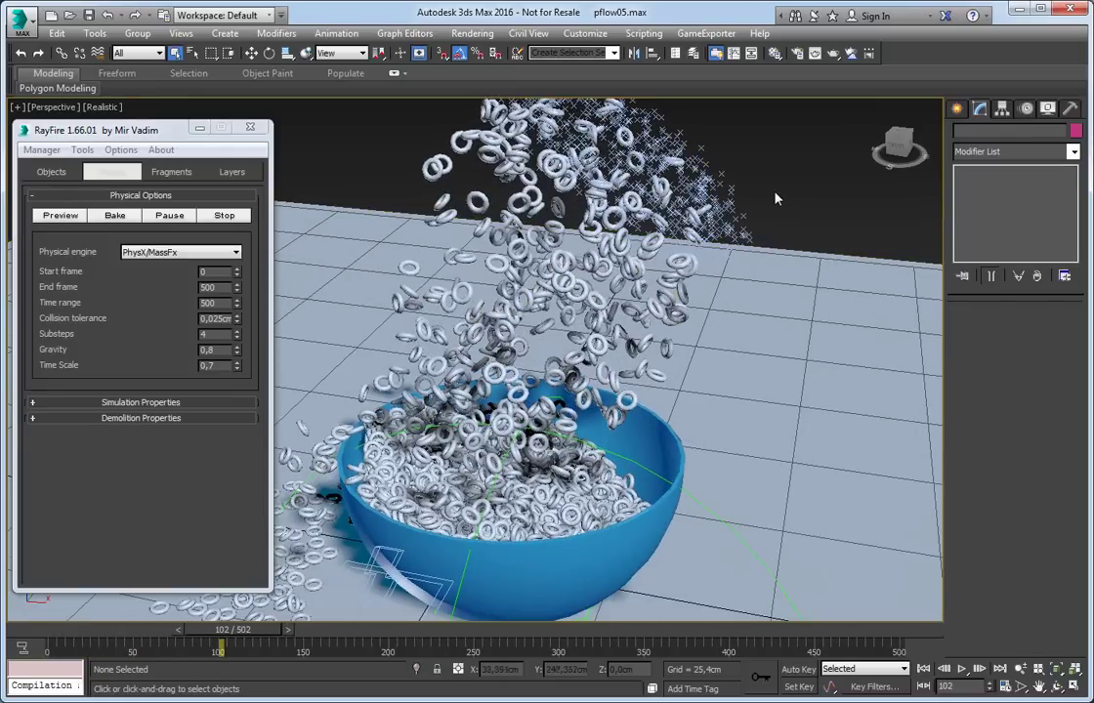
key("slash")
scroll(628, 310, "down", 4)
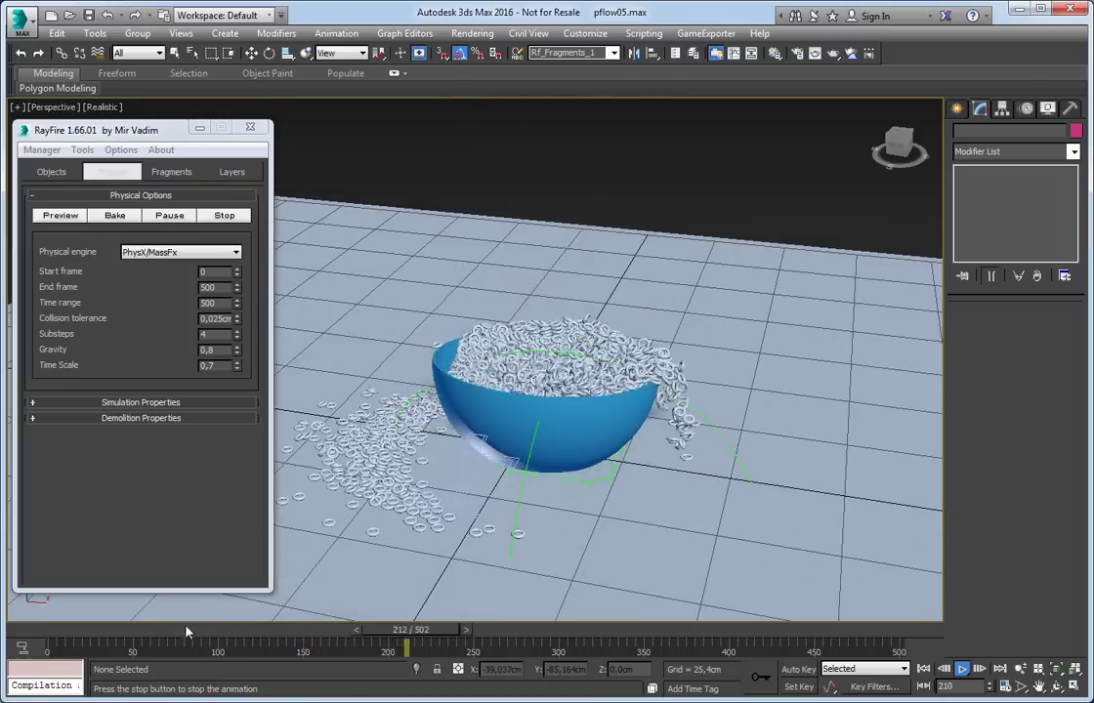
left_click_drag(182, 635, 220, 630)
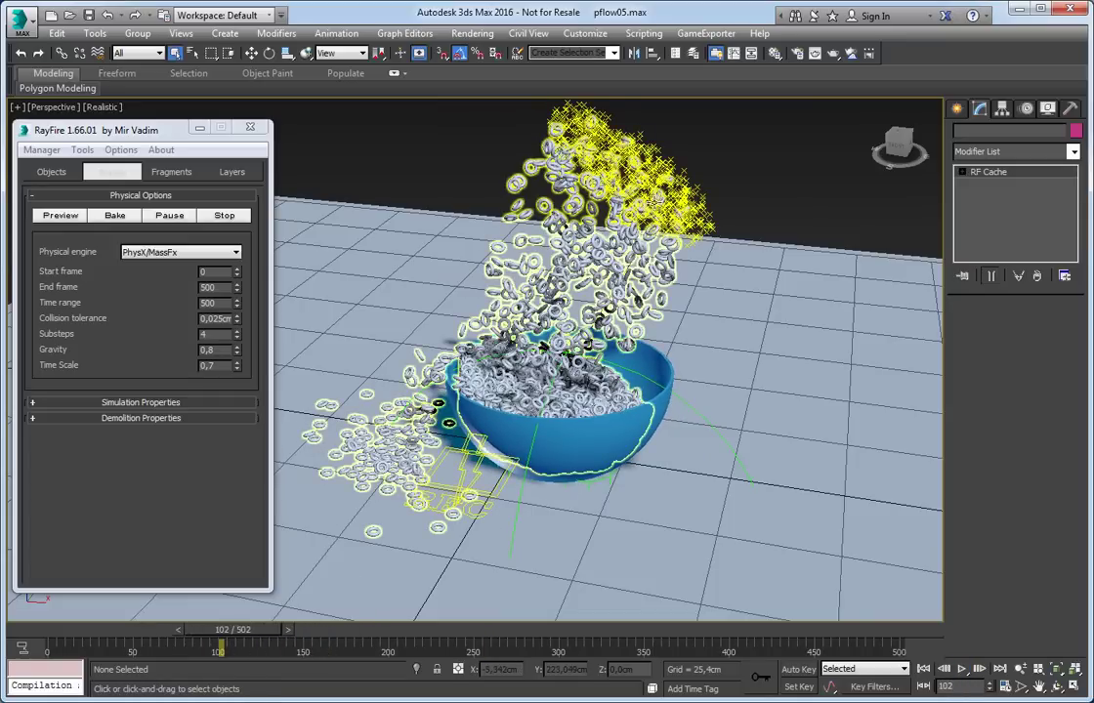
Select the RF Cache object and save the scene as the incremental copy pflow06.max
left_click(551, 197)
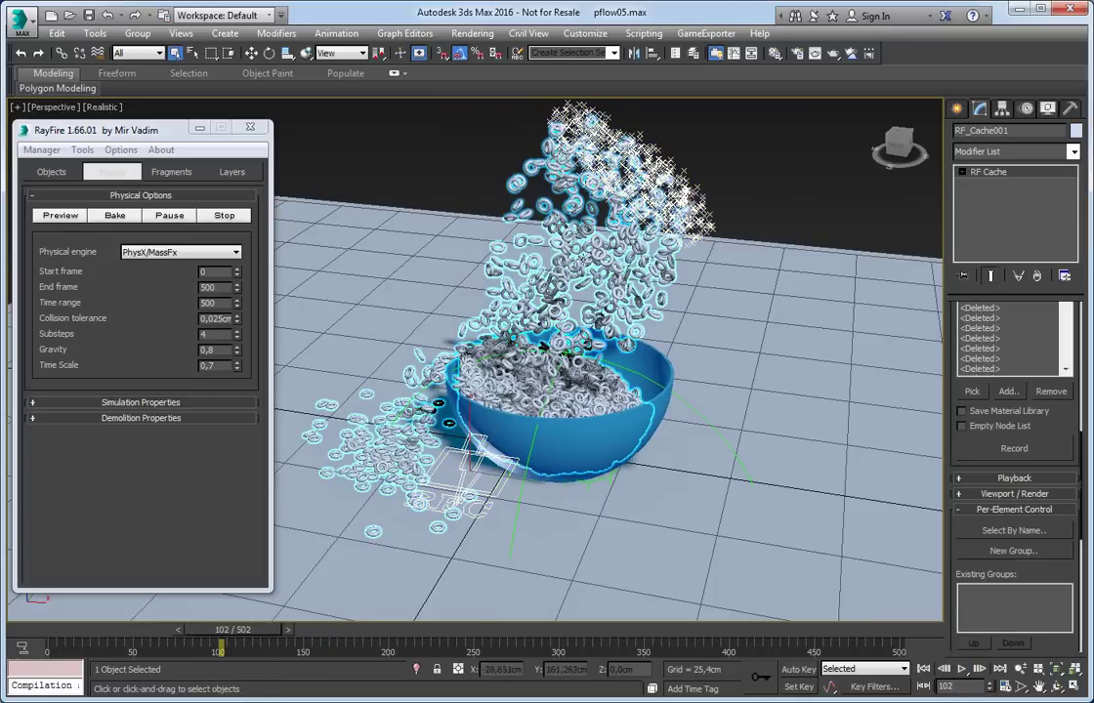
left_click(32, 35)
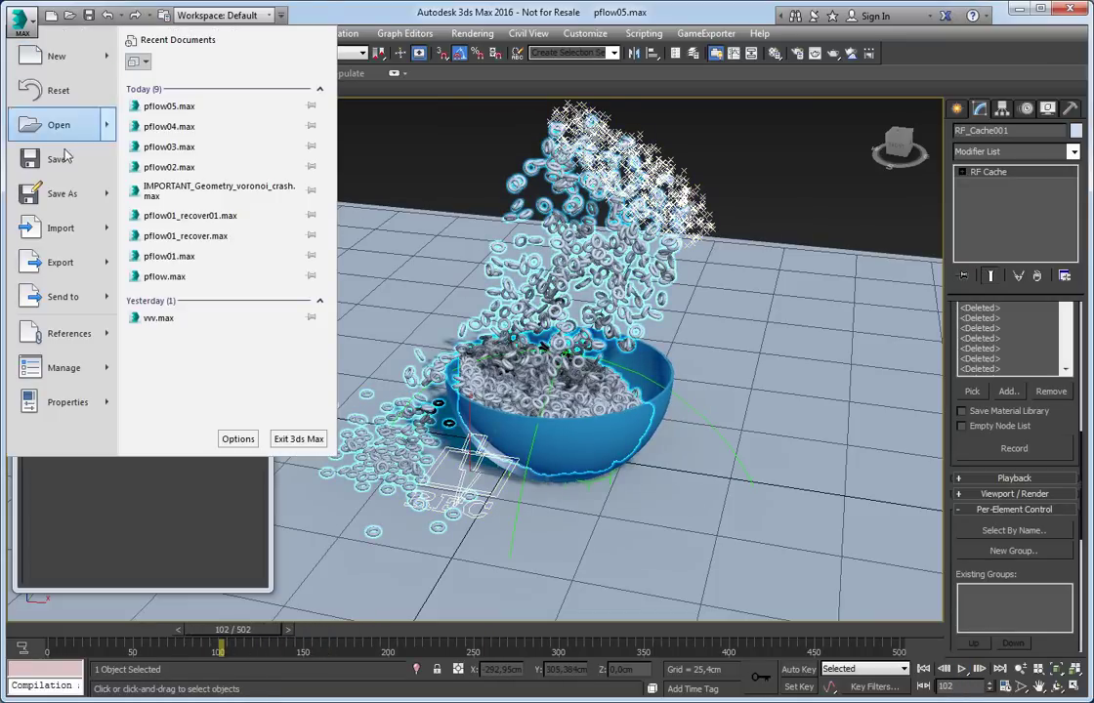
left_click(53, 193)
left_click(708, 576)
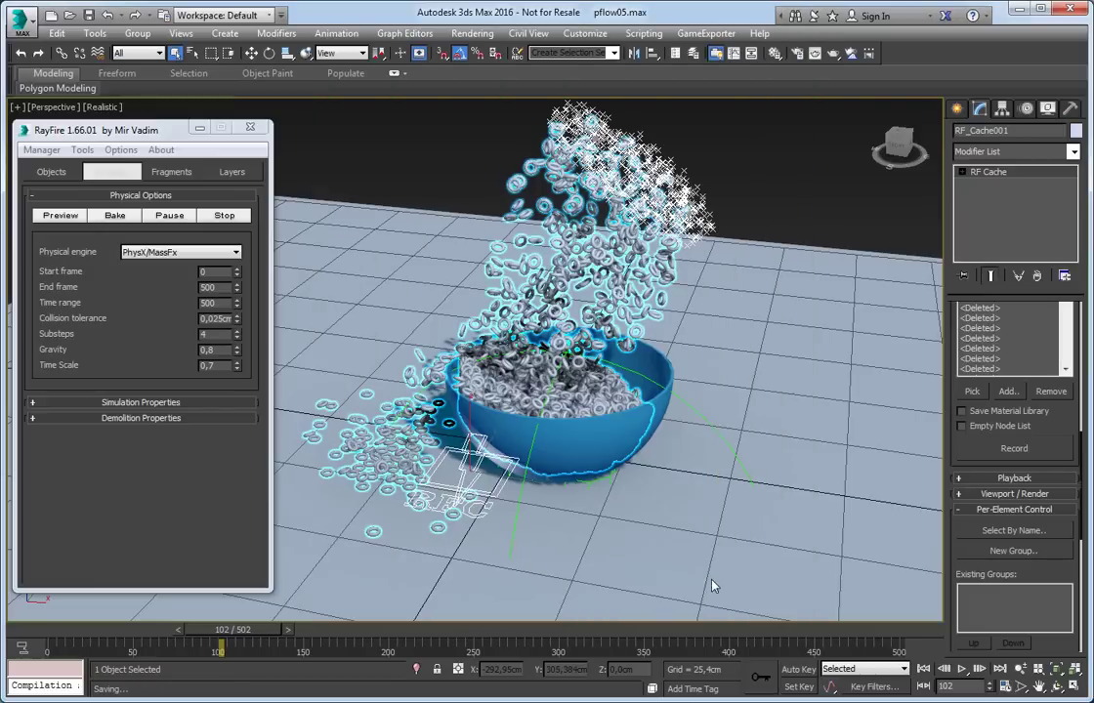
Check the file size of the saved pflow06.max in the file list without opening it
left_click(23, 22)
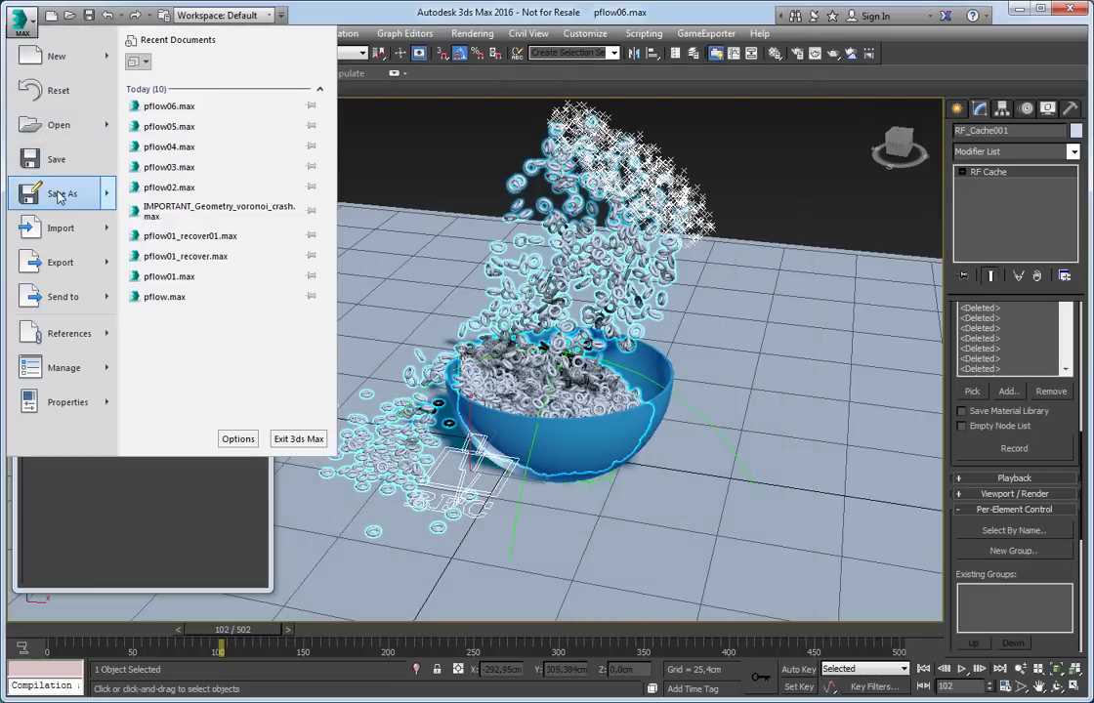
left_click(59, 124)
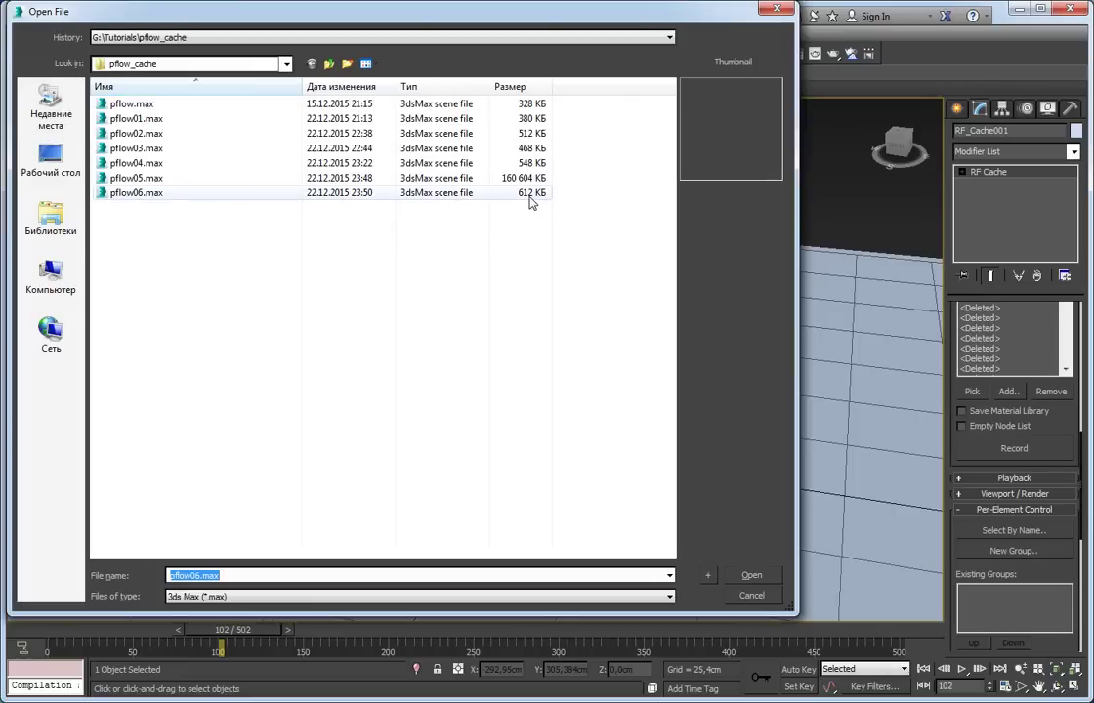
left_click(779, 12)
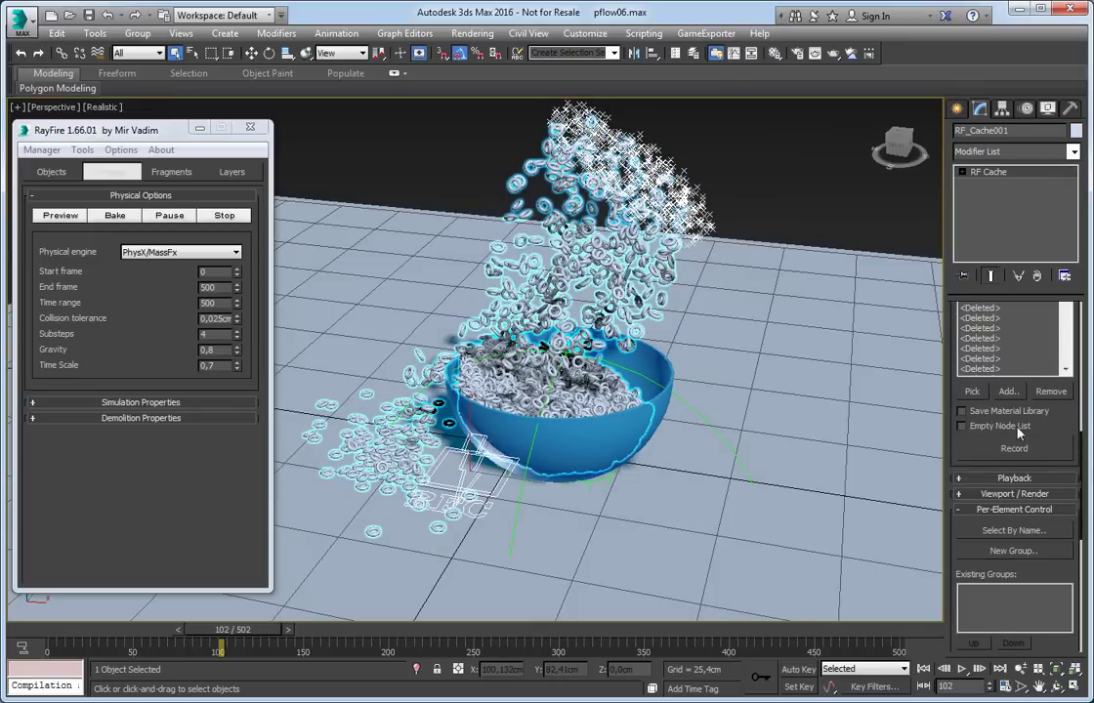
Check the file size of cereal.rfc in the cache file list without creating a new cache
left_click_drag(1081, 526, 1084, 369)
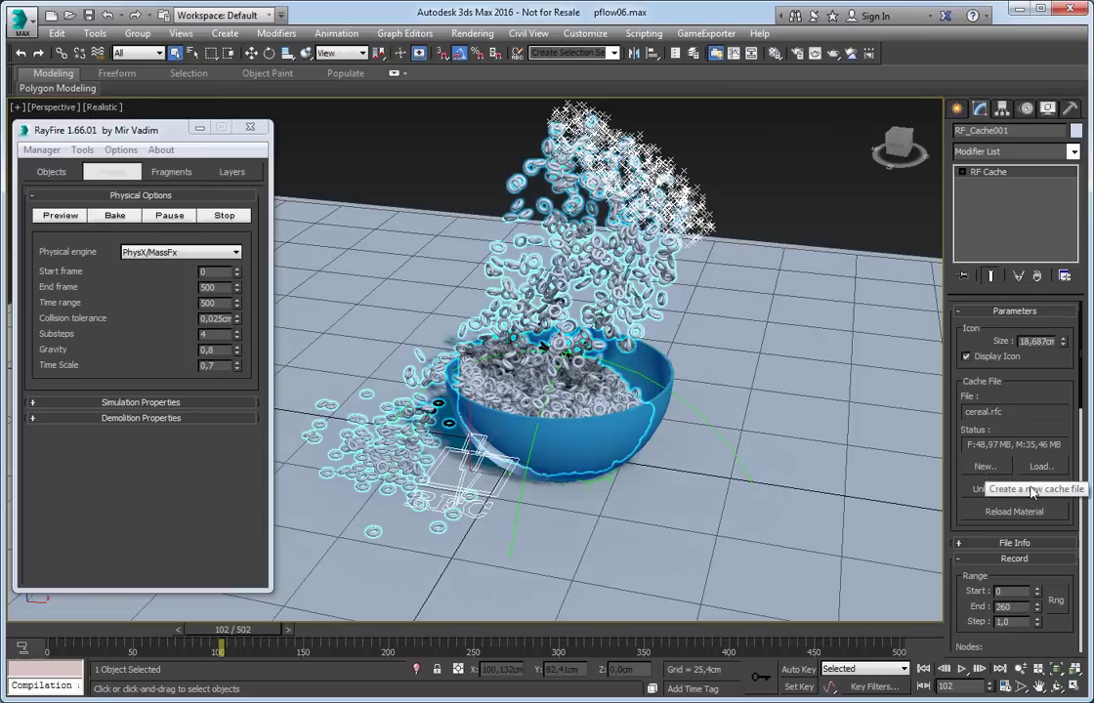
left_click(984, 469)
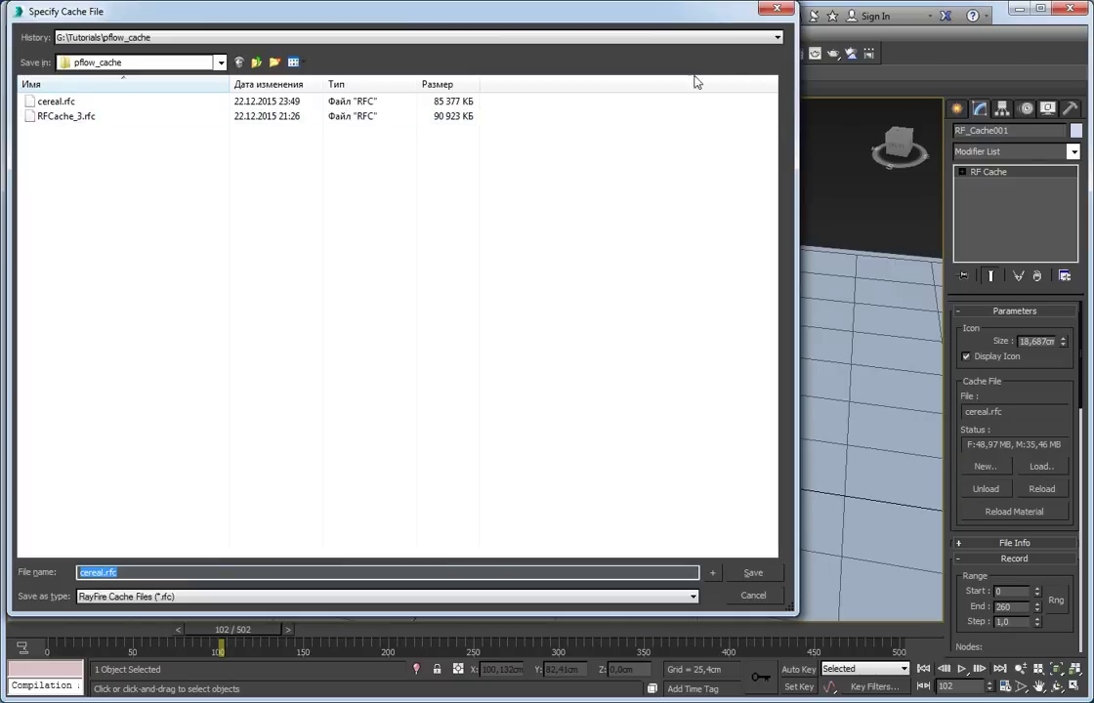
left_click(774, 11)
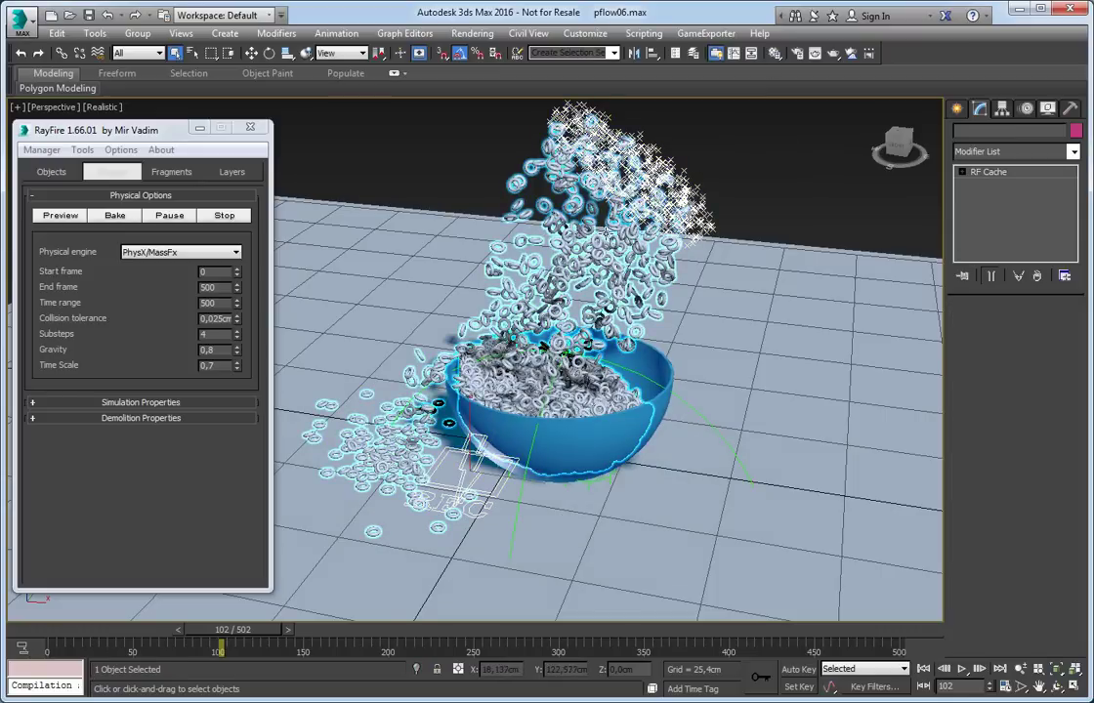
Examine the RF Cache's Viewport / Render and Playback settings, including start frame, speed, element activation and out-of-range types
scroll(962, 427, "down", 5)
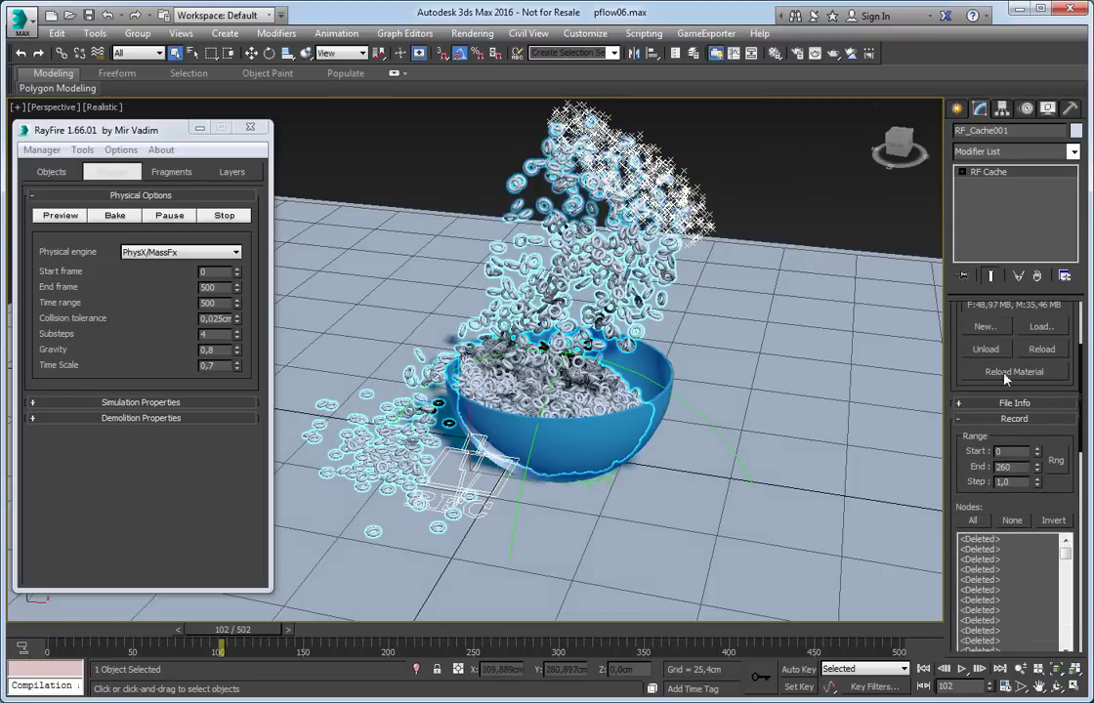
left_click(1008, 420)
left_click(962, 468)
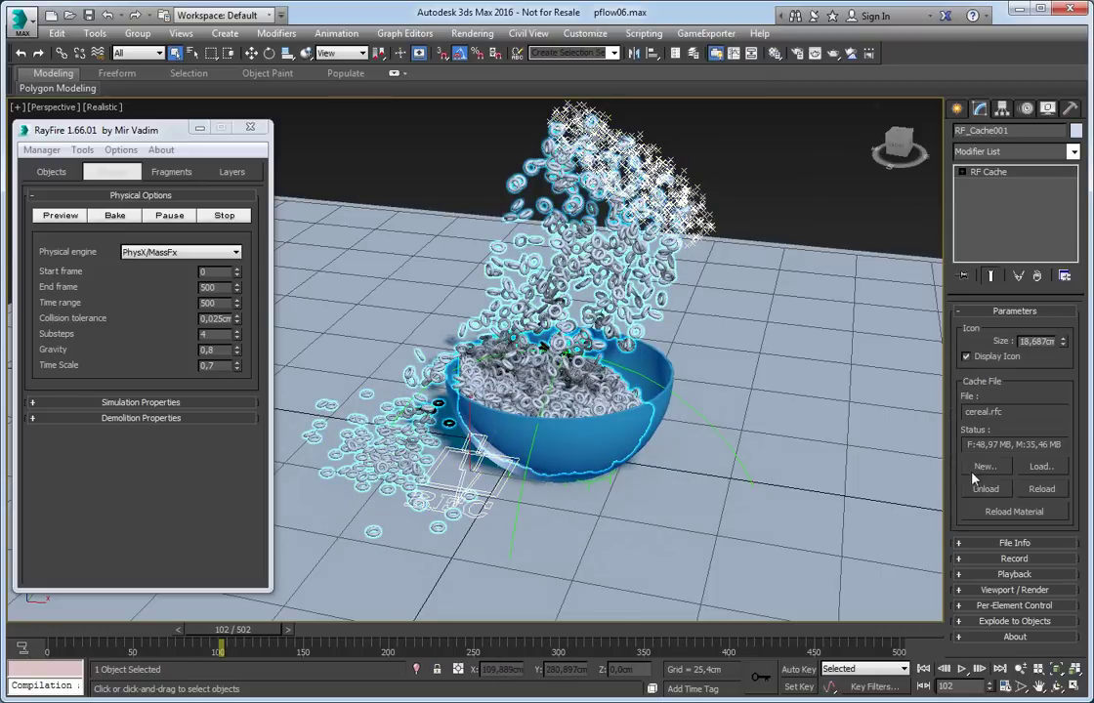
left_click(1006, 592)
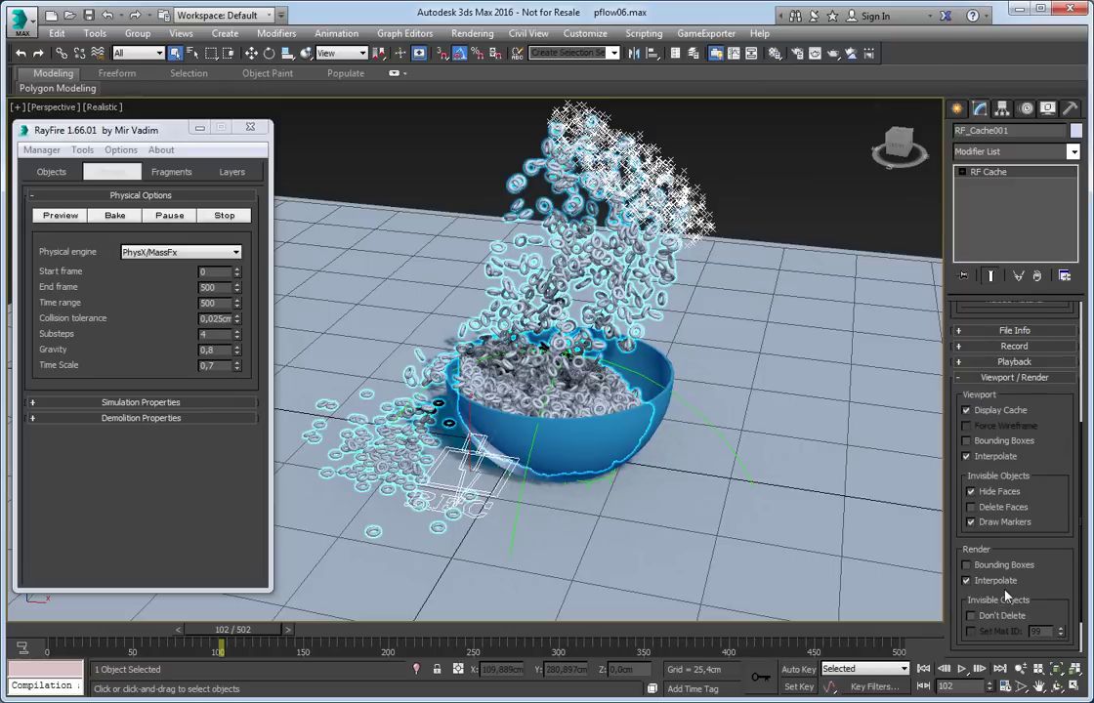
left_click(1006, 291)
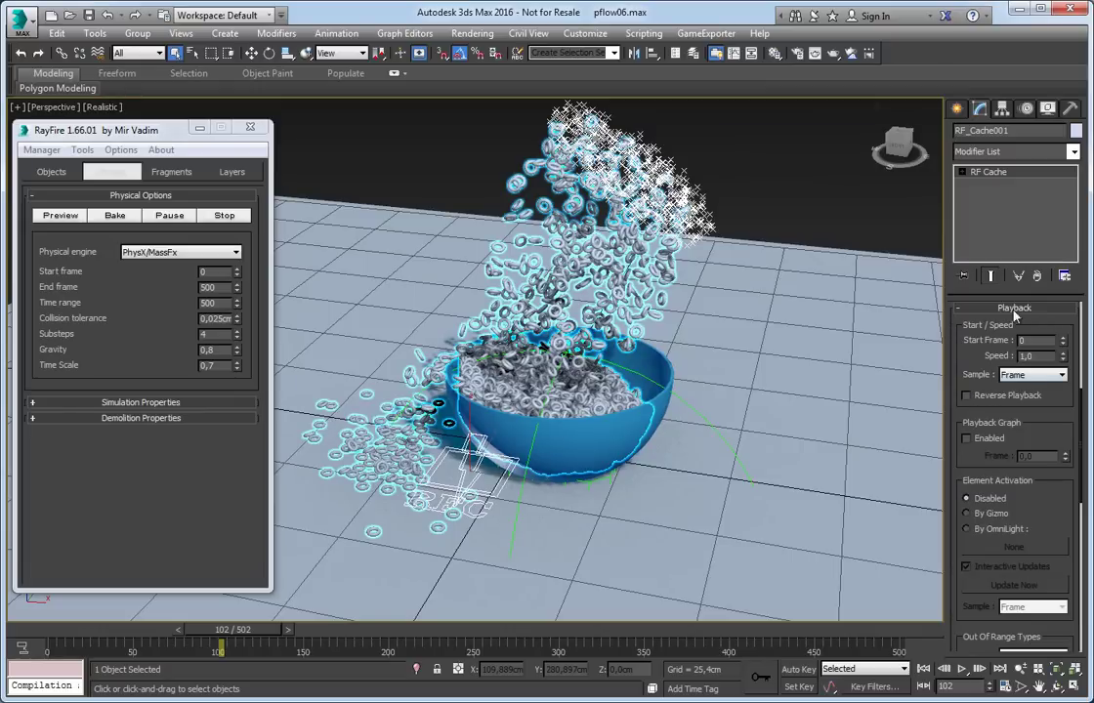
scroll(970, 358, "down", 3)
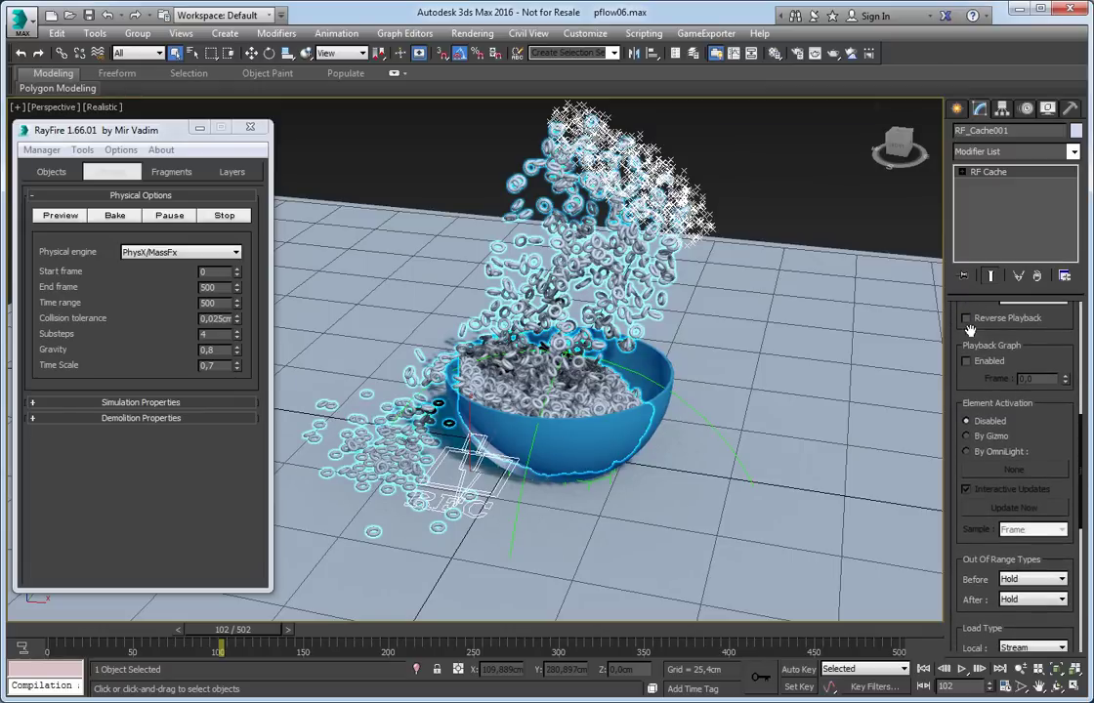
scroll(1018, 372, "up", 3)
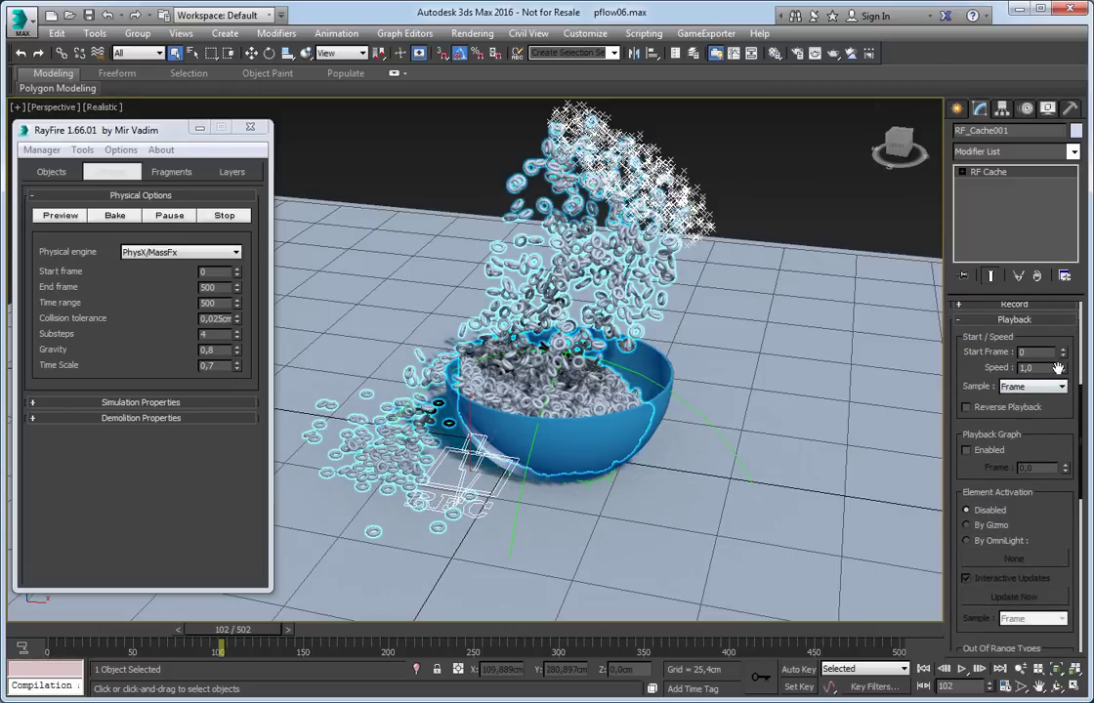
Set the RF Cache's playback speed to 0.11, extend the animation range to frame 861, and play the slowed ring motion
left_click_drag(1062, 377, 1066, 439)
right_click_drag(732, 656, 249, 647, "ctrl+alt")
left_click_drag(170, 633, 144, 632)
key("/")
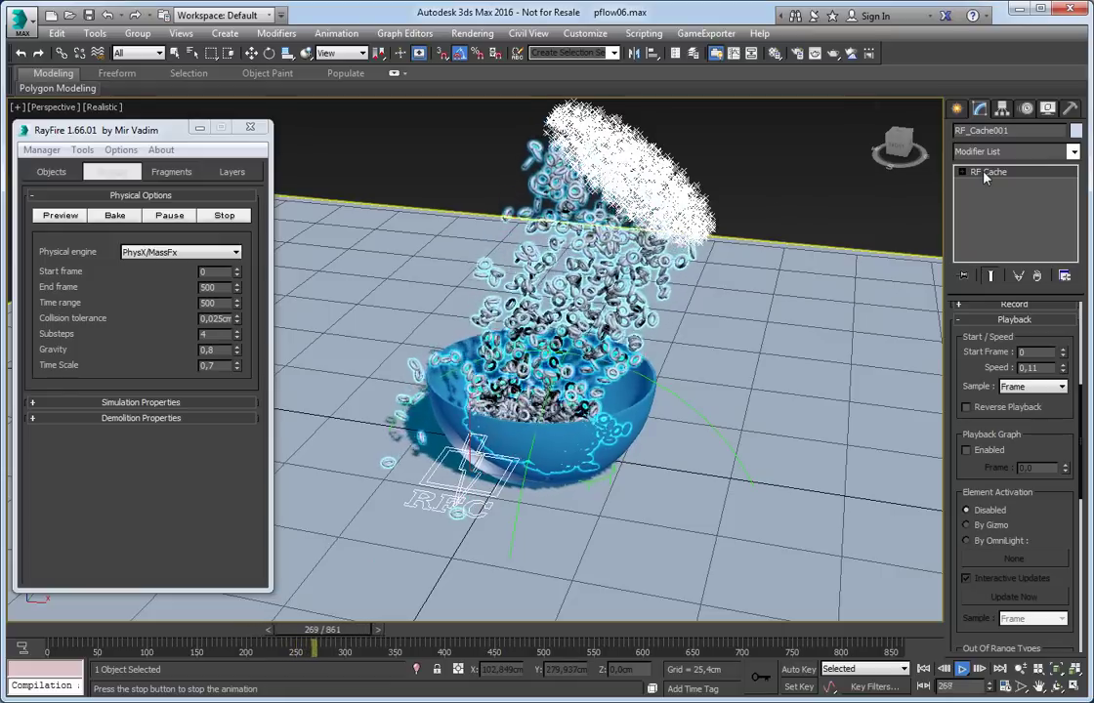
key("/")
left_click(825, 211)
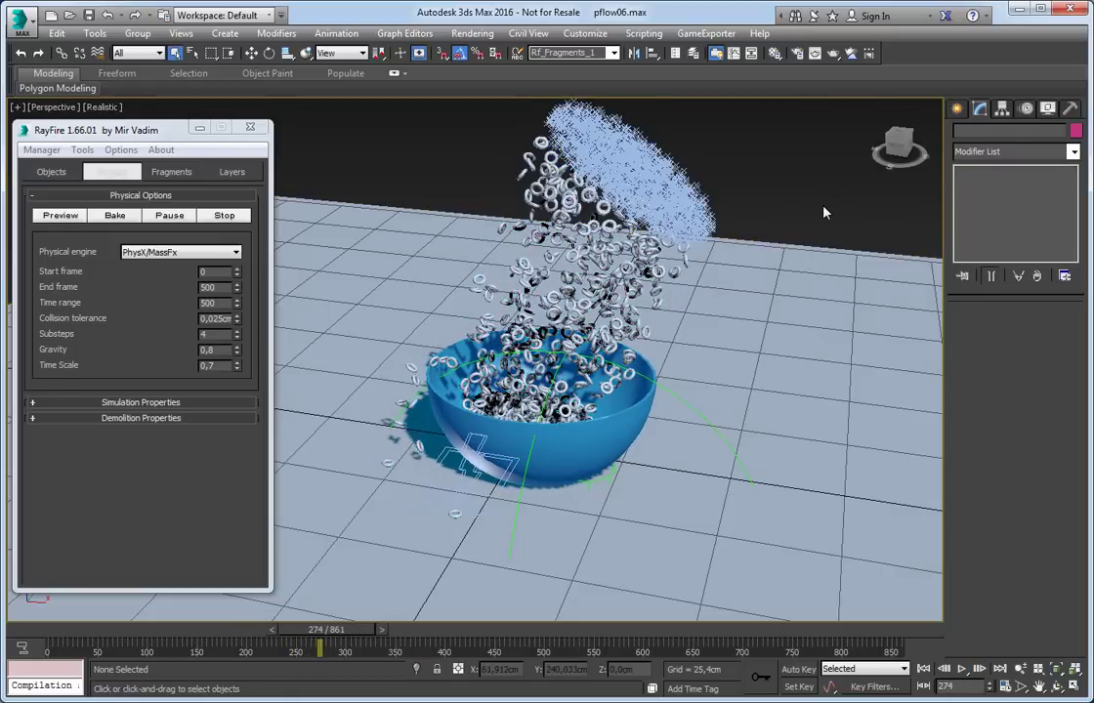
Play the slowed animation and scrub through frames with a close view of the rings falling into the dish
middle_click_drag(553, 382, 648, 330)
left_click(702, 367)
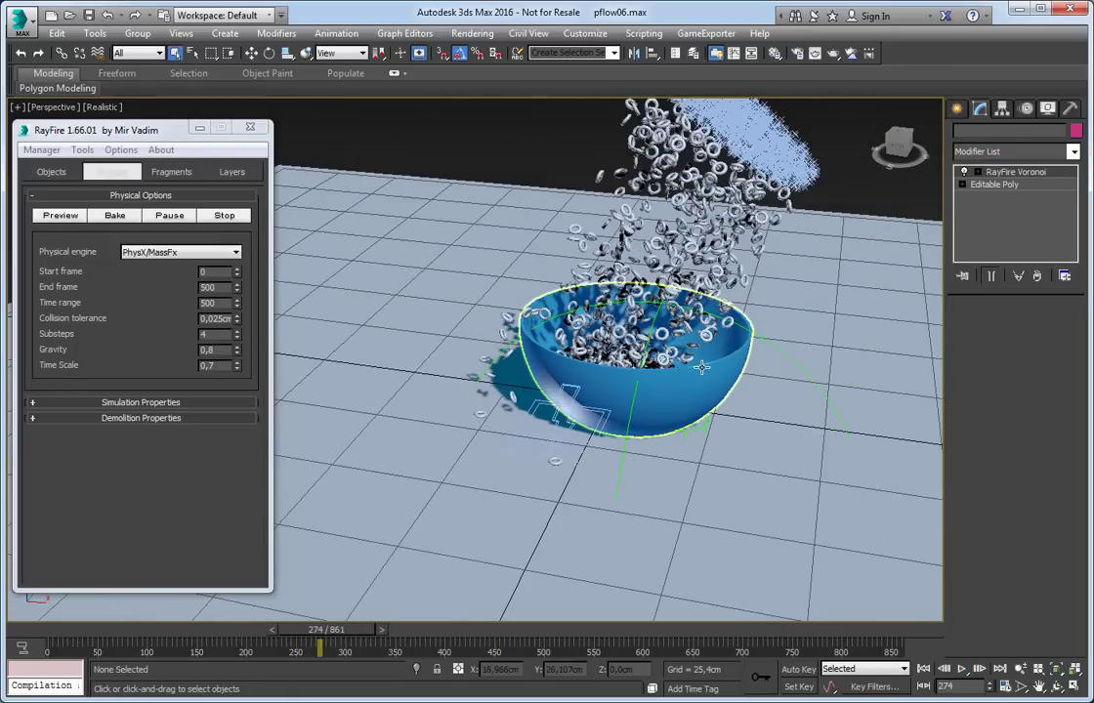
scroll(689, 380, "up", 8)
scroll(627, 381, "down", 4)
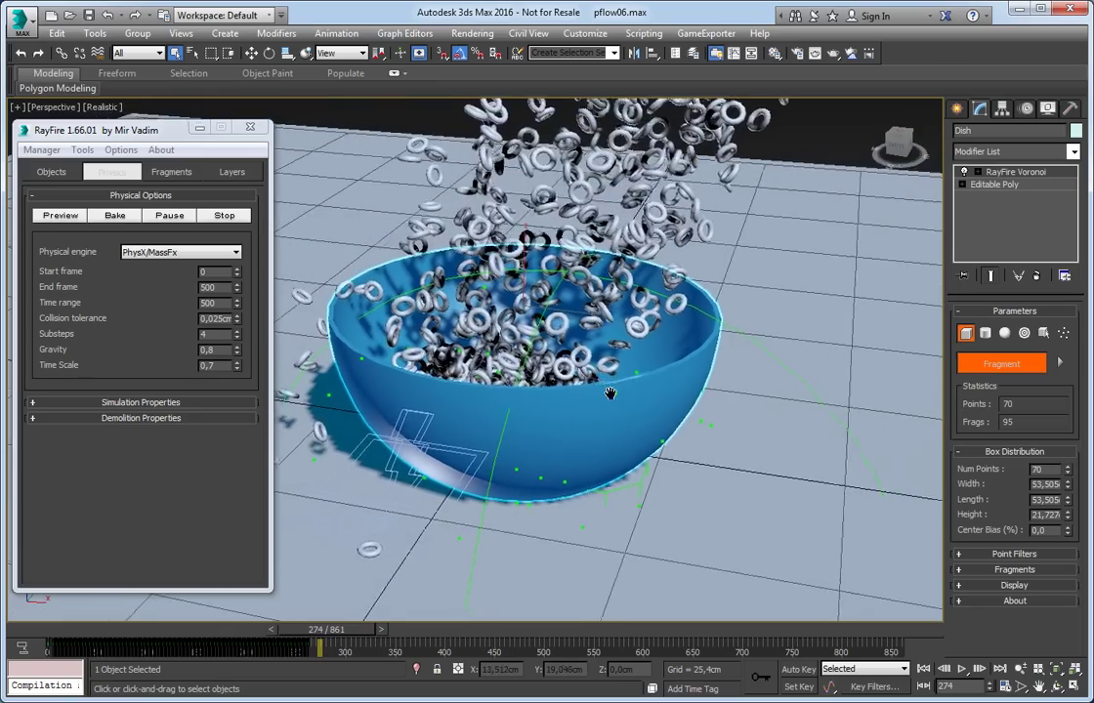
middle_click_drag(611, 393, 639, 403)
key("slash")
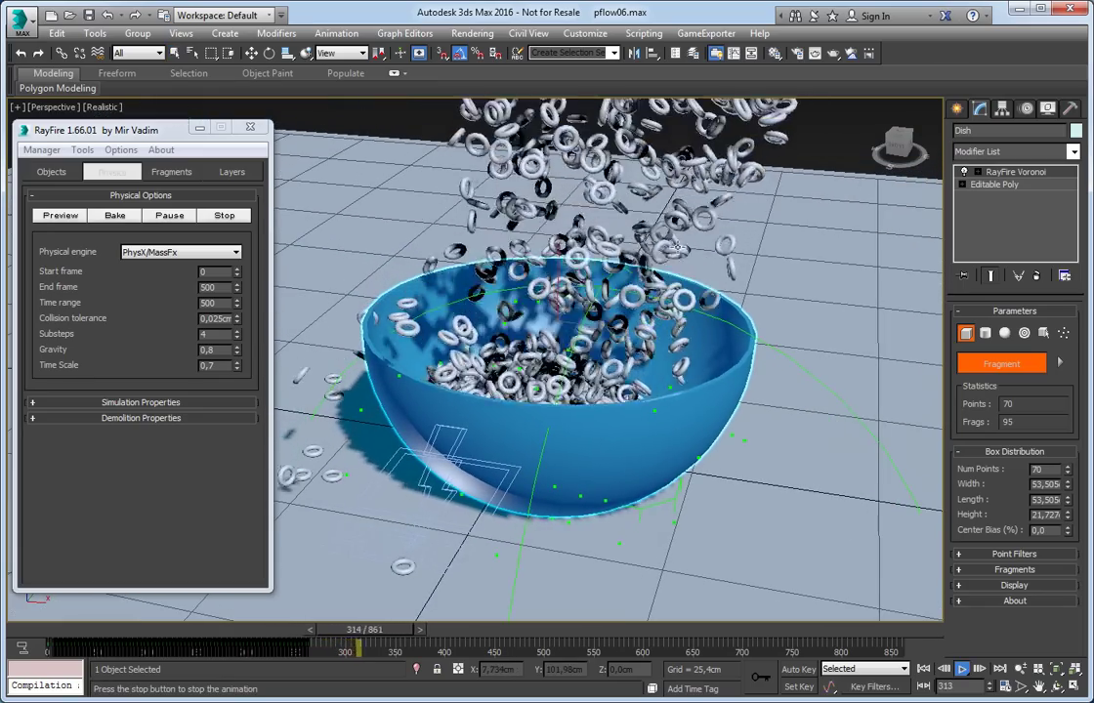
left_click_drag(420, 634, 557, 650)
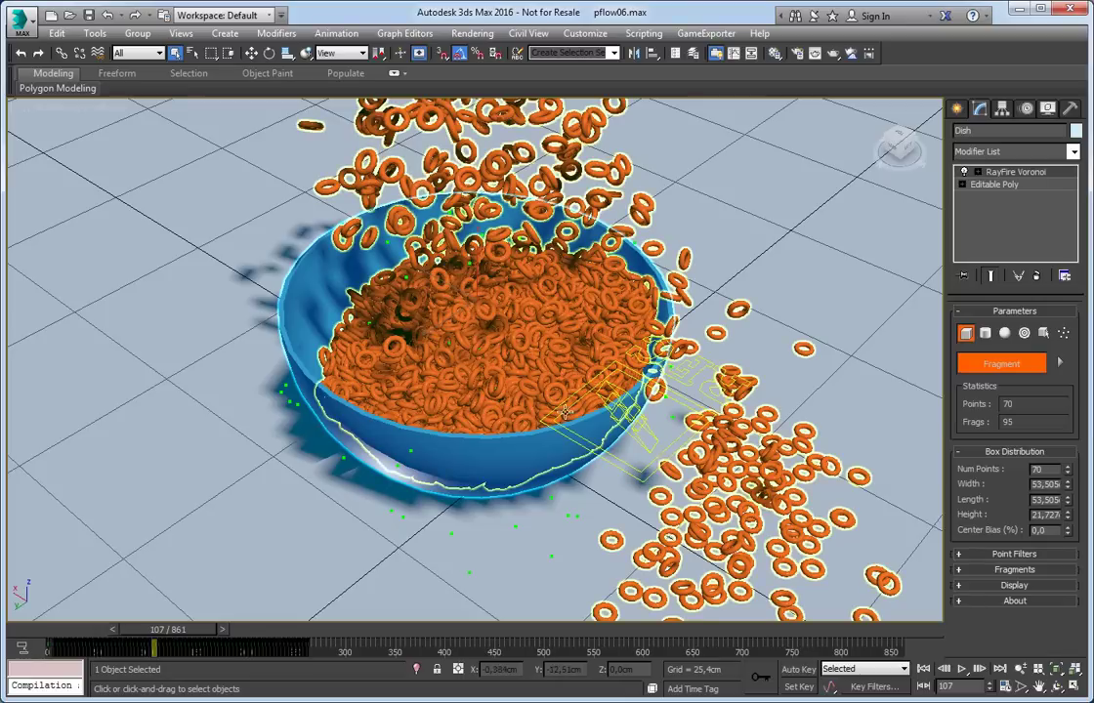
Add a MaterialByElement modifier to RF_Cache001 and set its random distribution ID Count to 5
scroll(564, 413, "down", 5)
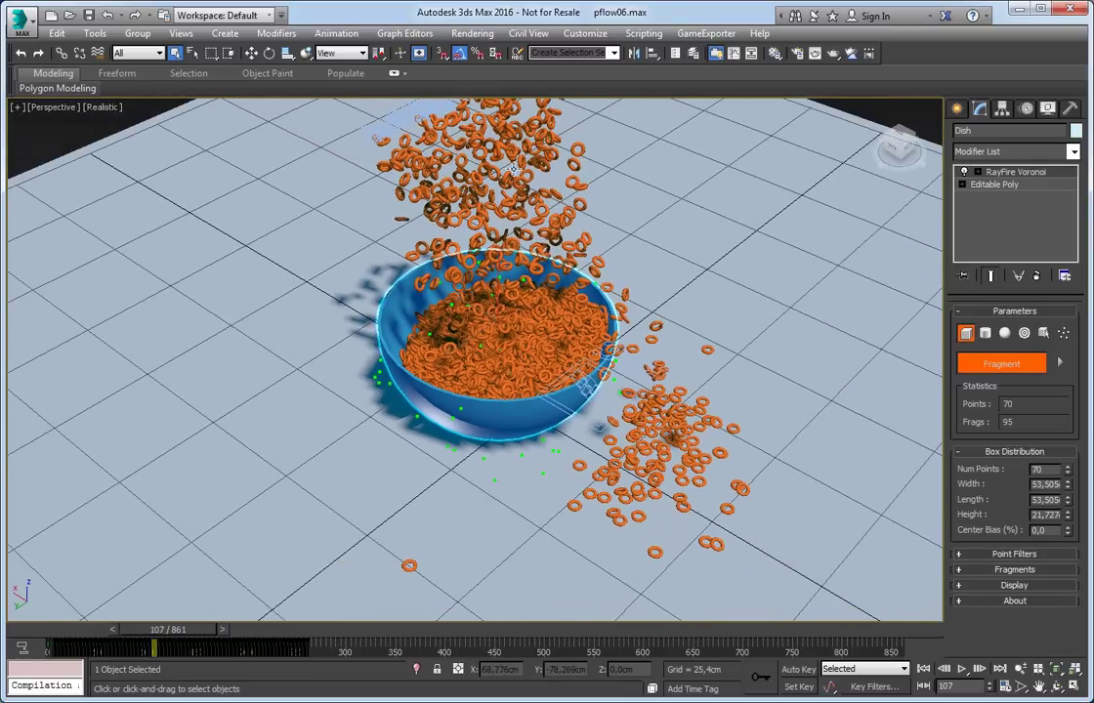
left_click(512, 166)
left_click(682, 391)
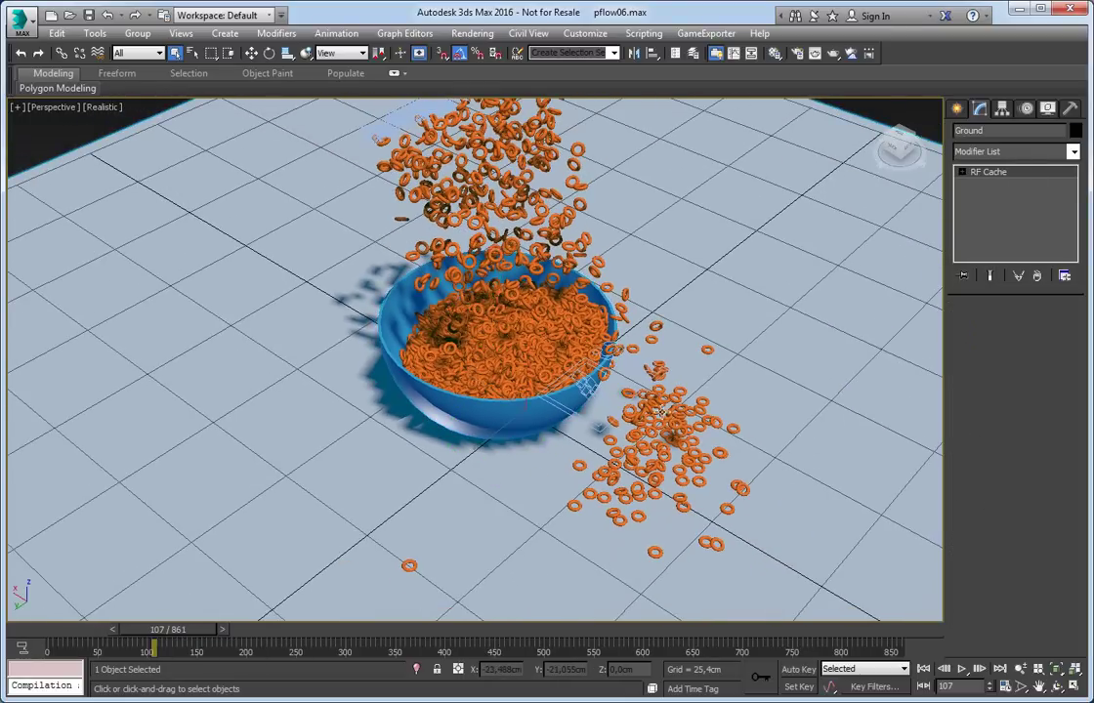
middle_click_drag(682, 391, 776, 334, "alt")
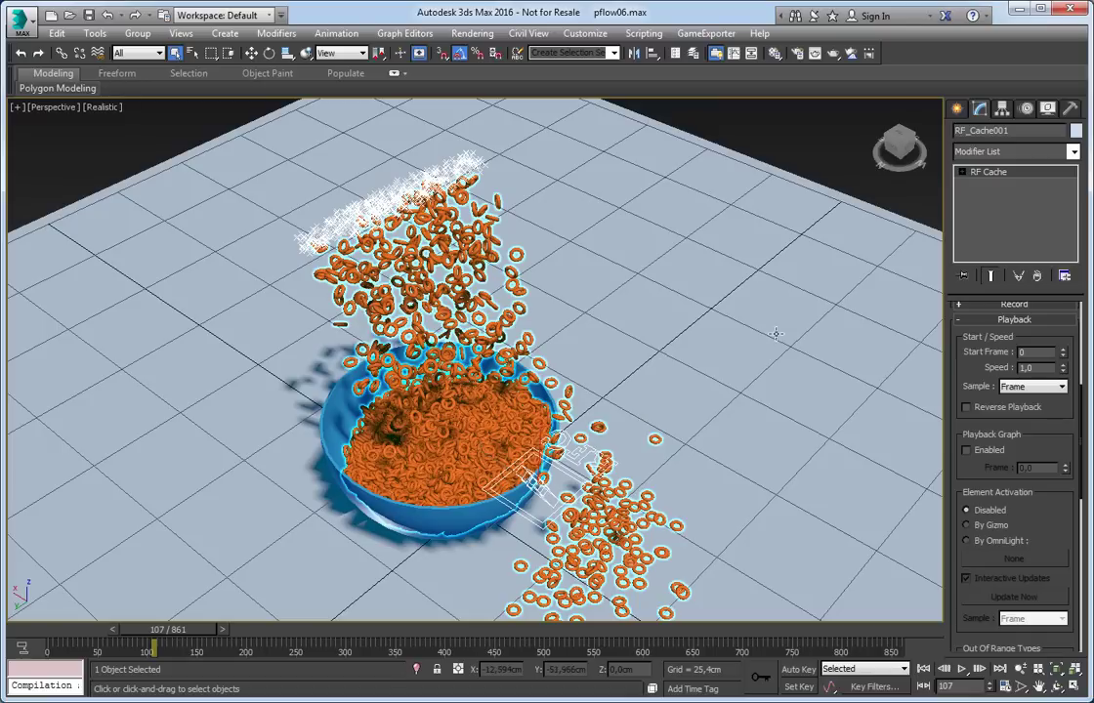
left_click(1072, 153)
scroll(1012, 449, "down", 10)
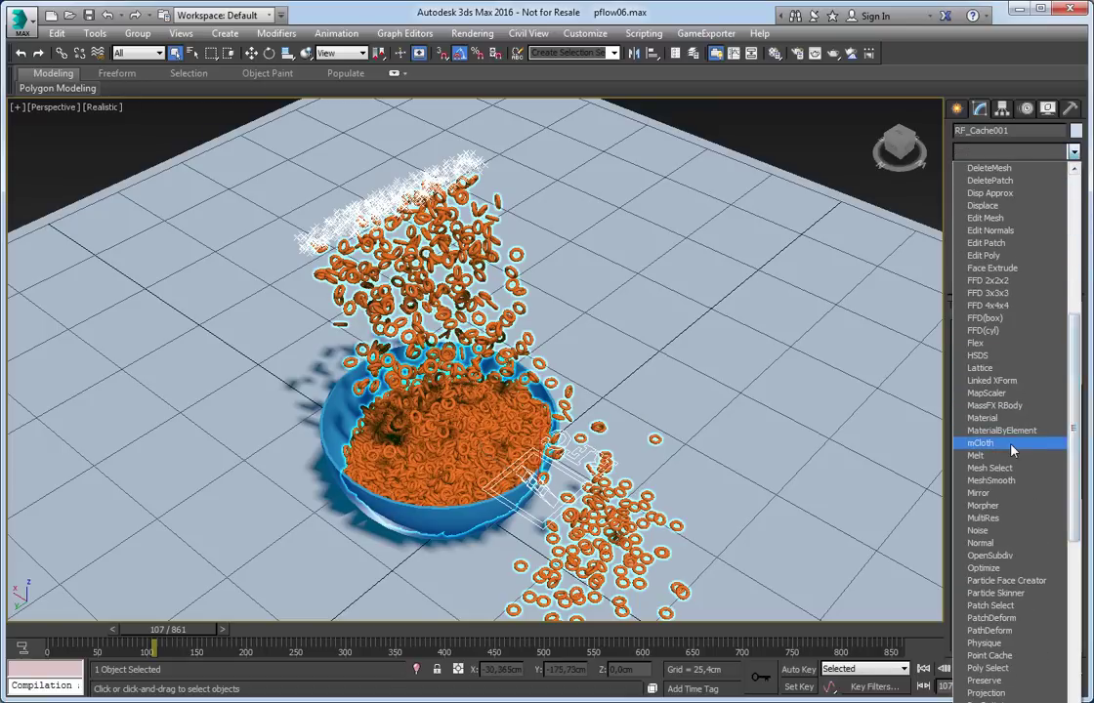
left_click(1001, 430)
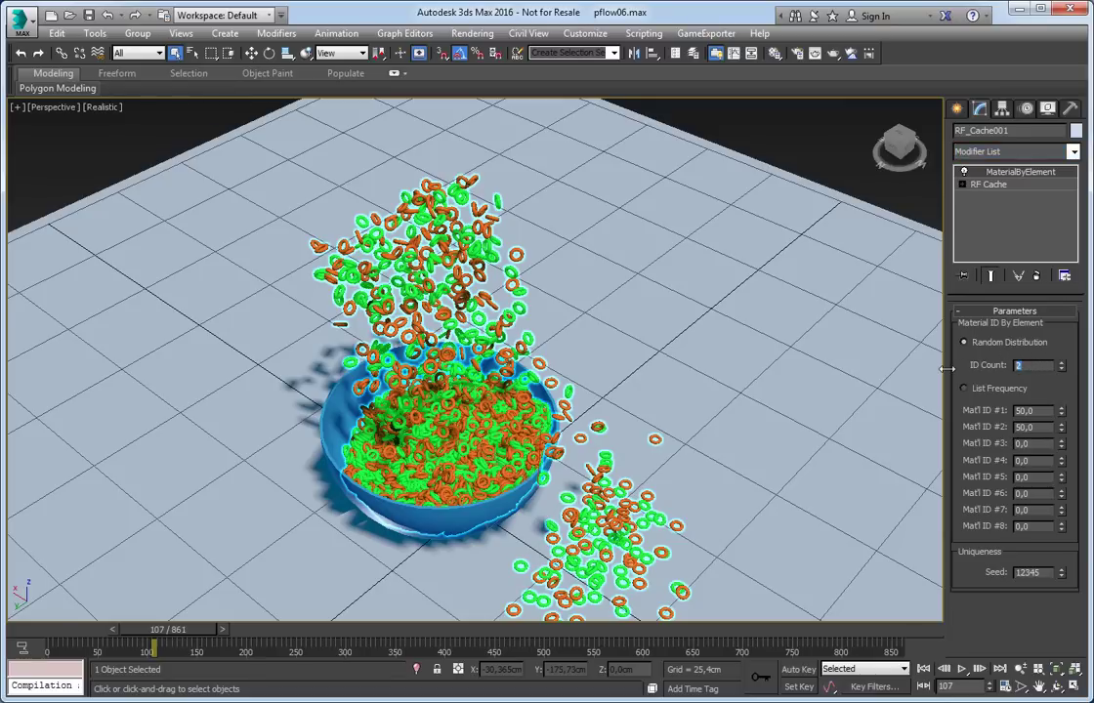
type("5")
key("Return")
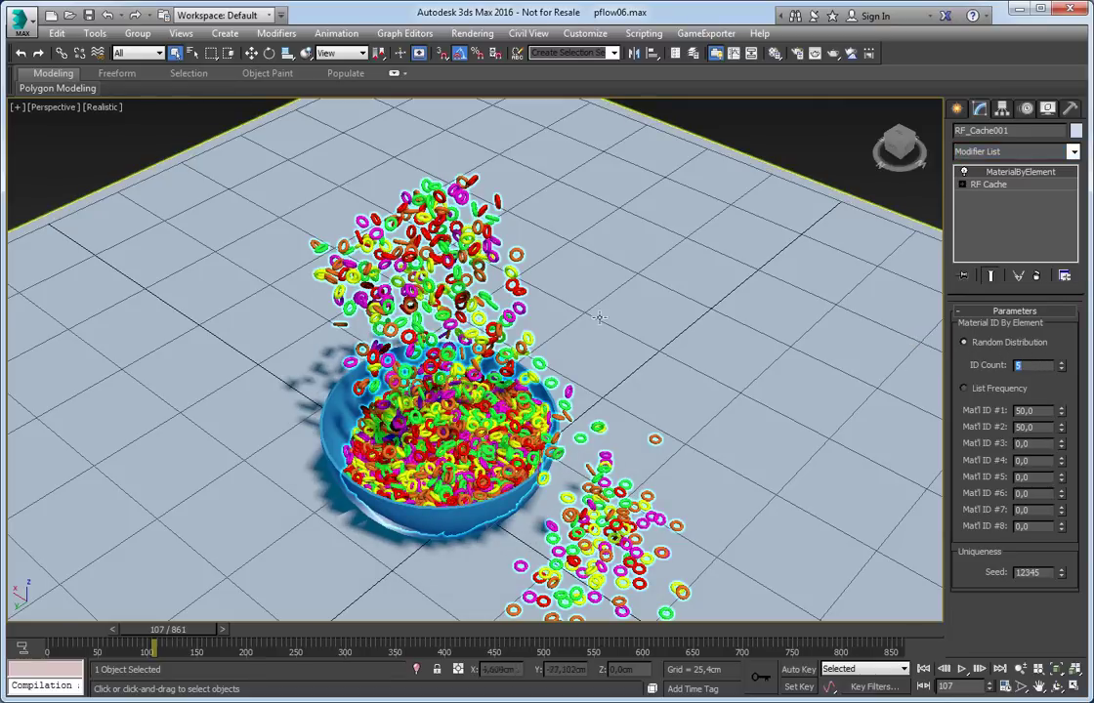
Check the five sub-materials of the Multi/Sub-Object material and inspect the multicoloured rings around the bowl
key("m")
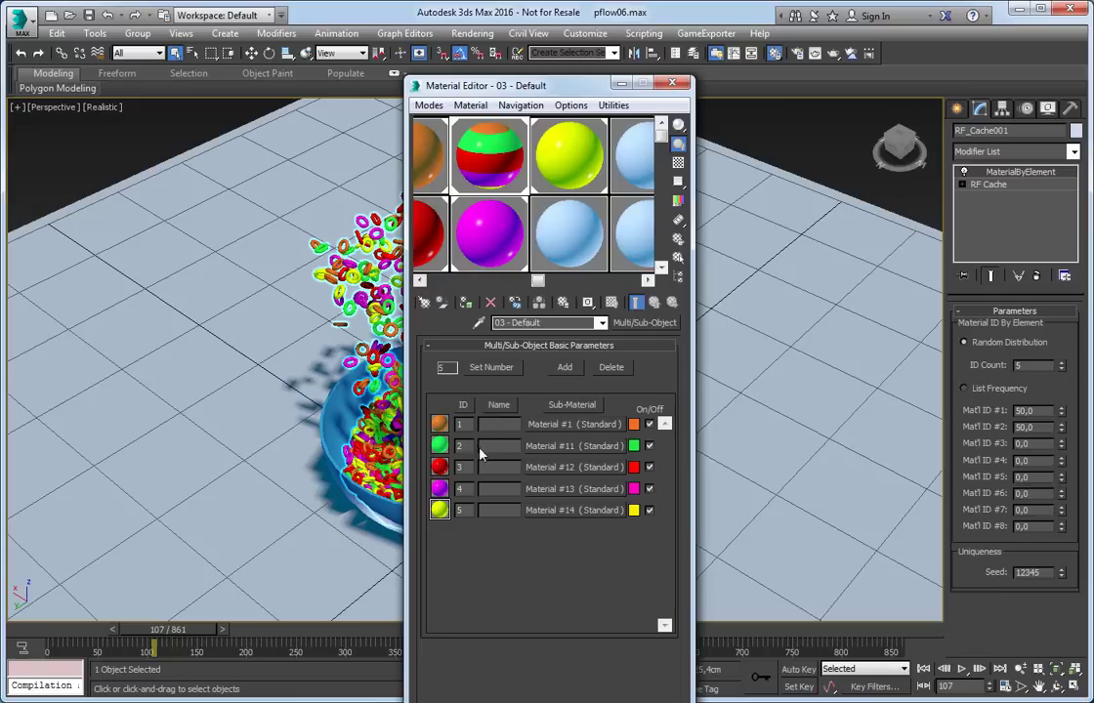
left_click(671, 84)
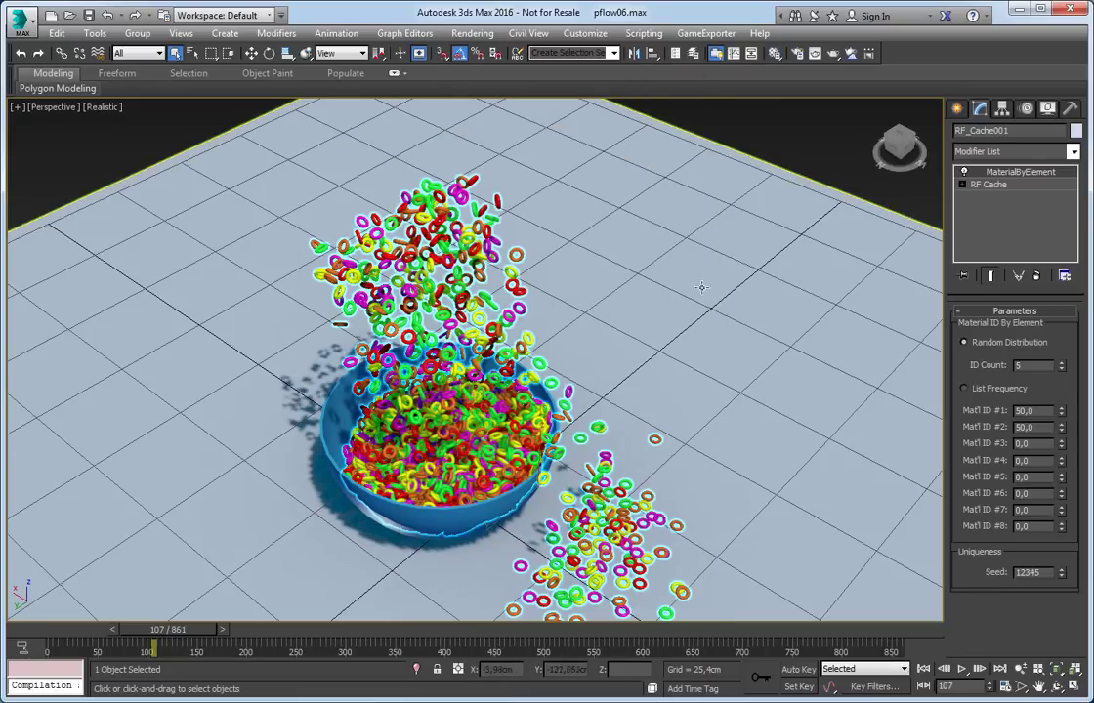
left_click(736, 119)
left_click(422, 443)
middle_click_drag(421, 447, 480, 261)
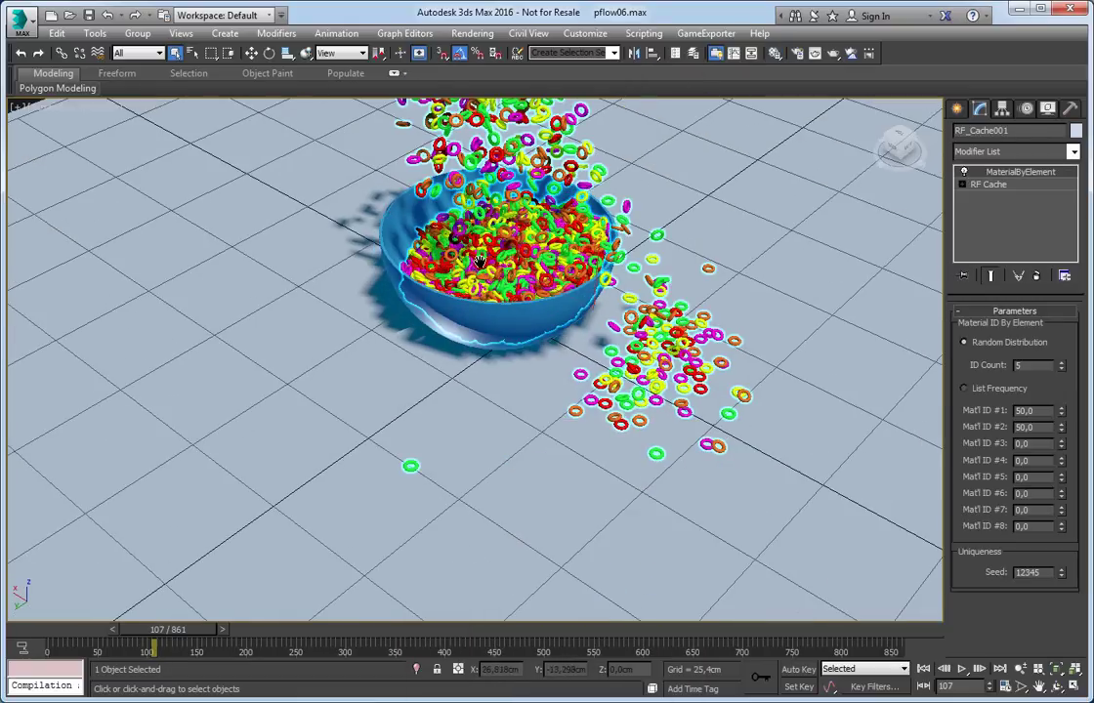
middle_click_drag(720, 195, 666, 415)
left_click(640, 276)
middle_click_drag(614, 330, 644, 265)
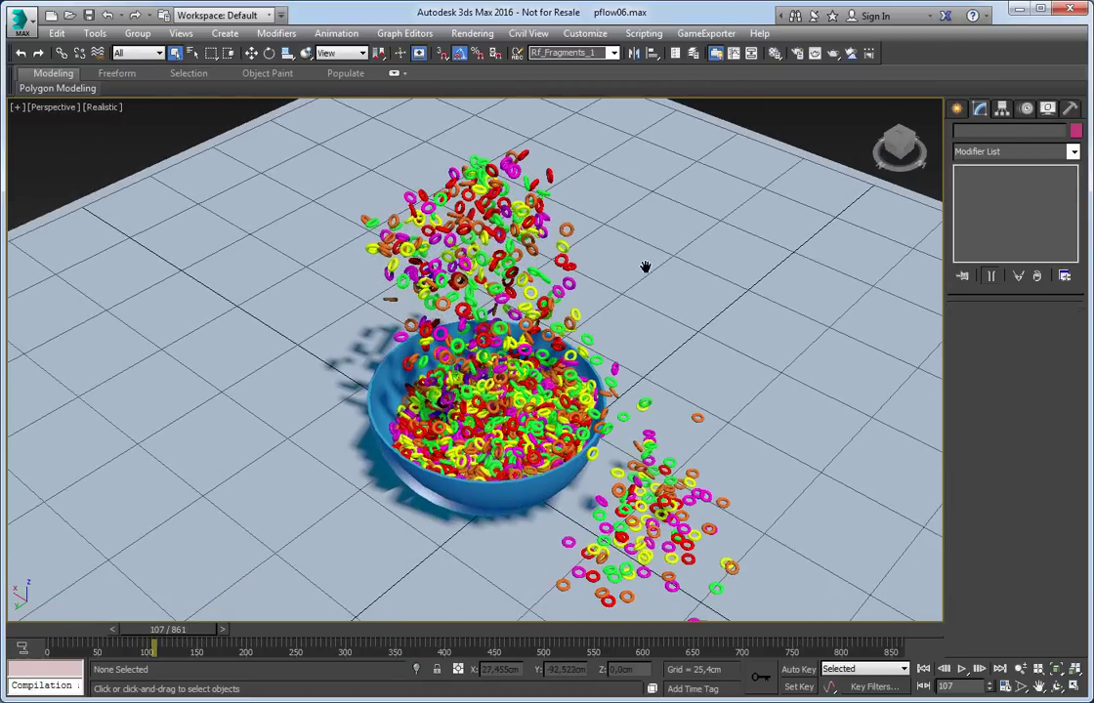
Play the multicoloured ring animation from the start, reselect RF_Cache001 and rewind to the early frames
left_click_drag(188, 630, 82, 640)
key("slash")
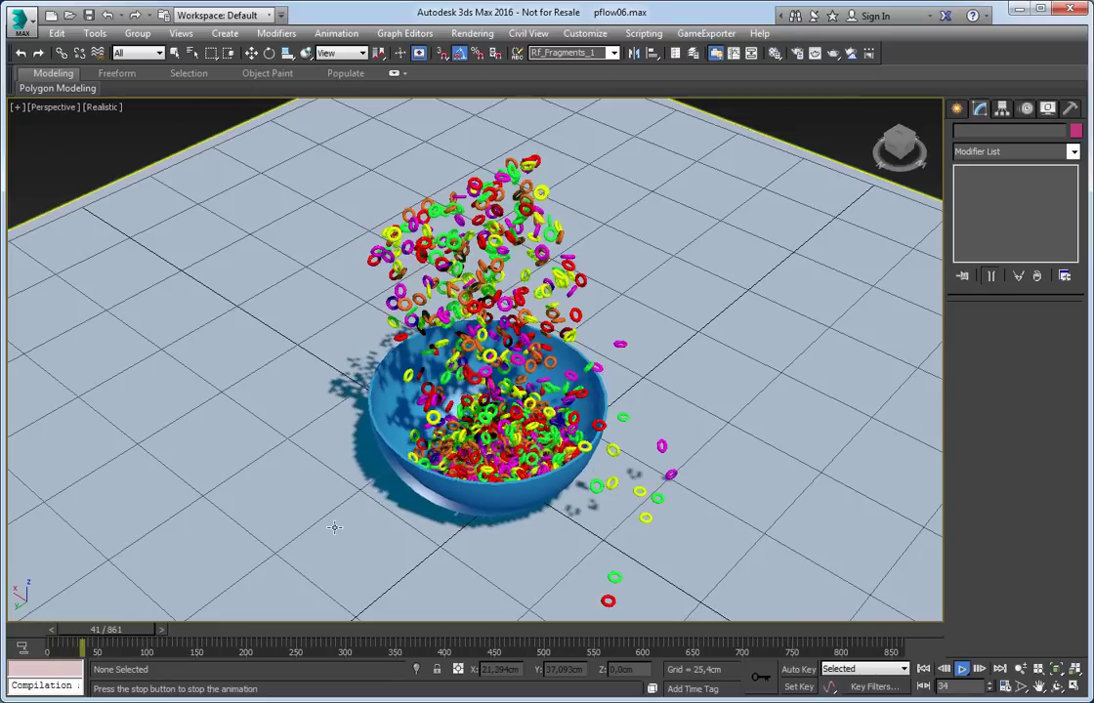
left_click(601, 332)
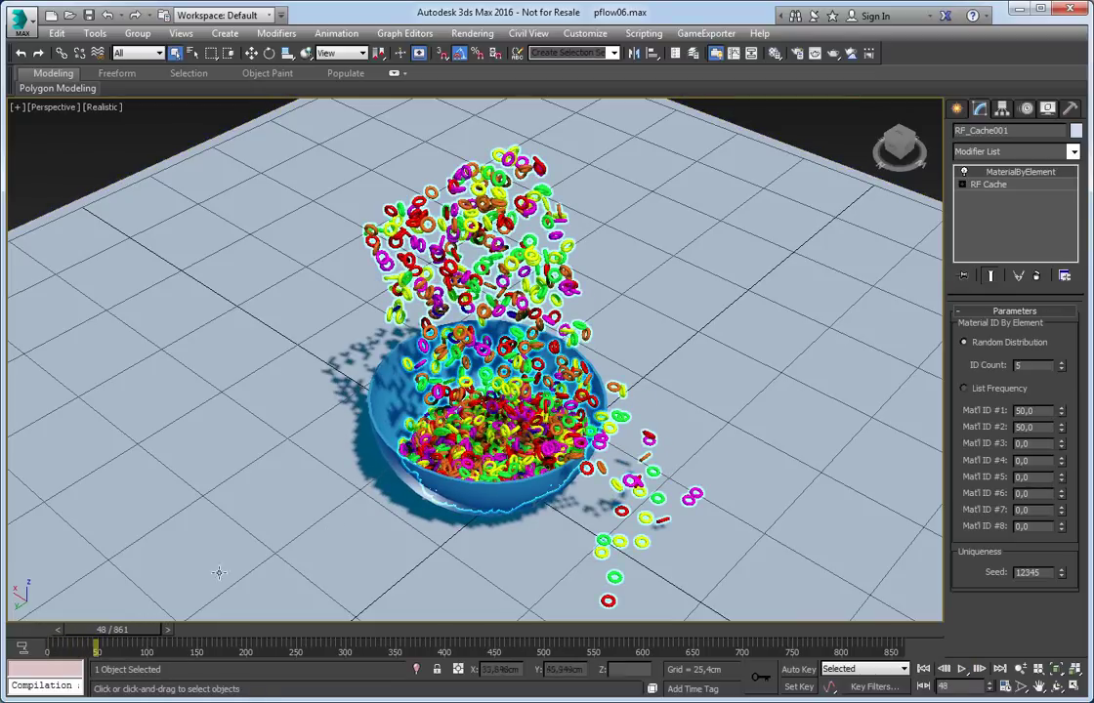
mouse_move(127, 634)
left_mouse_down()
mouse_move(93, 635)
mouse_move(115, 635)
left_mouse_up()
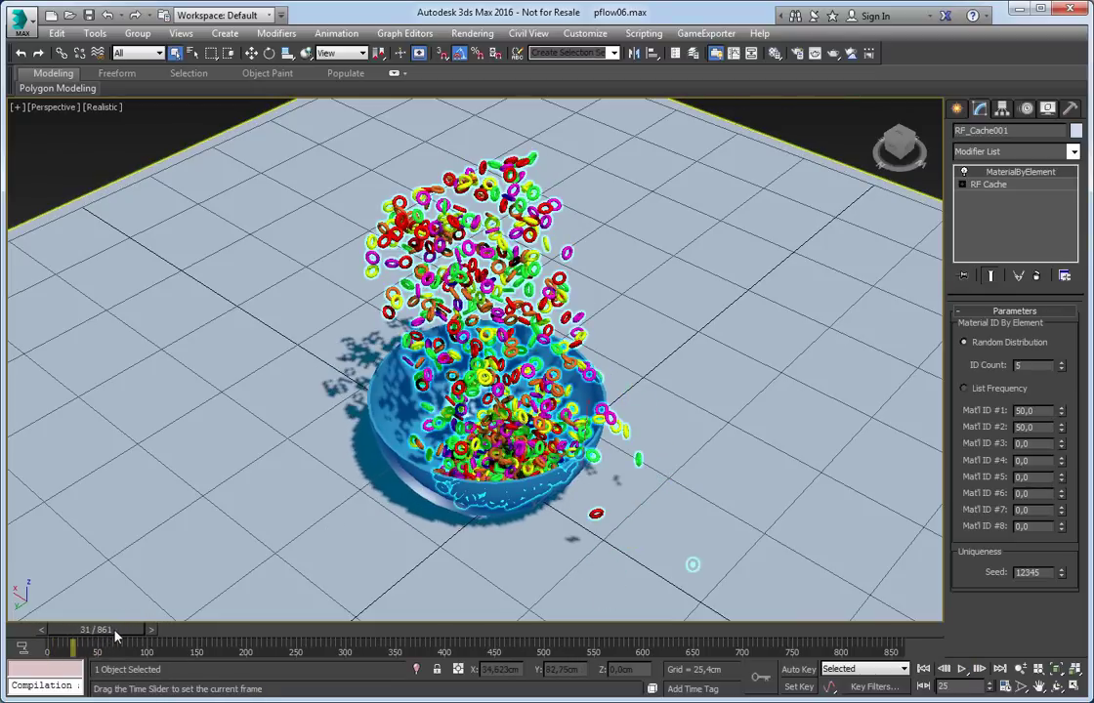
Replay the ring animation from the start with the MaterialByElement modifier disabled to compare playback speed
key("slash")
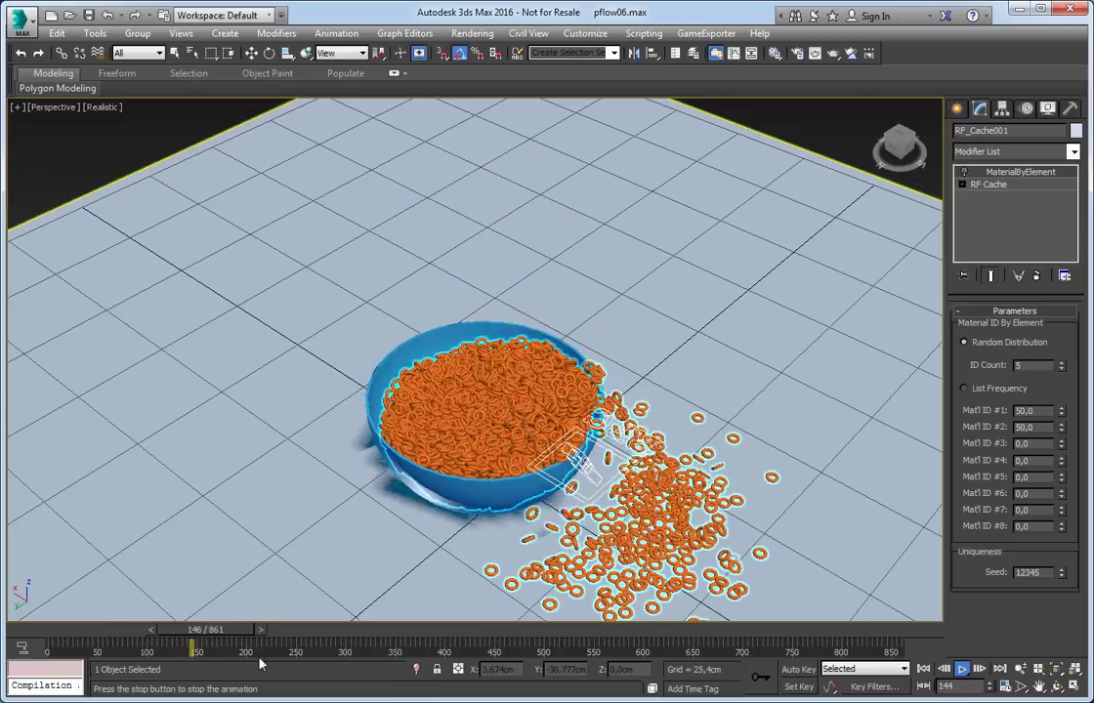
left_click_drag(252, 630, 98, 635)
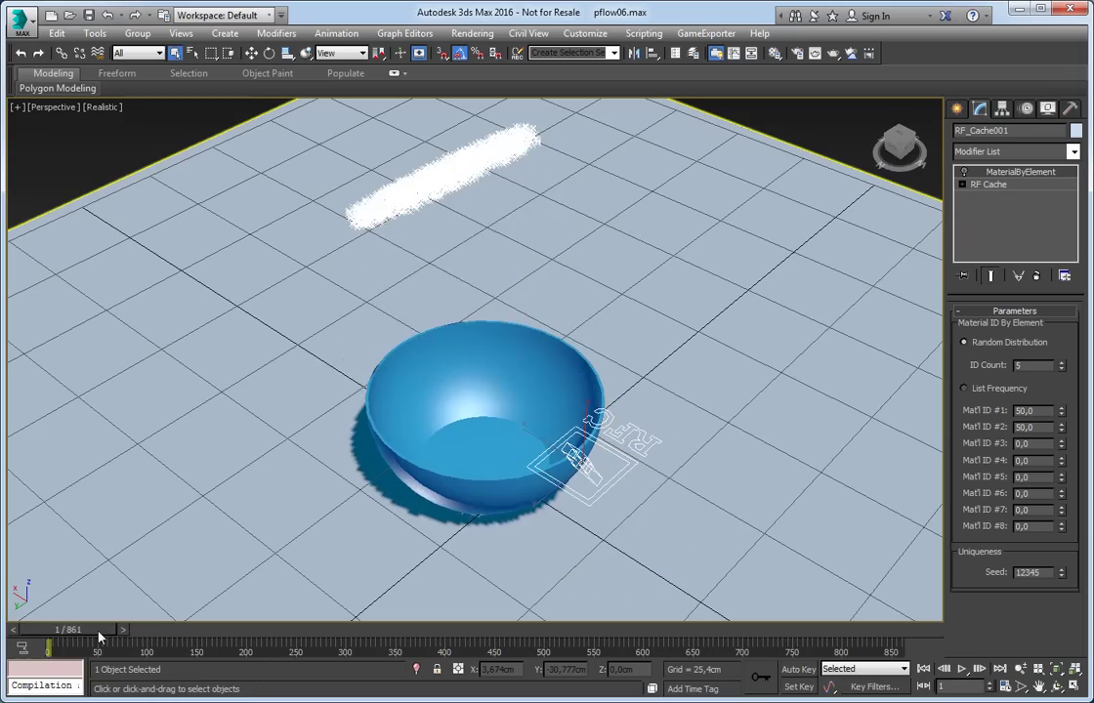
key("slash")
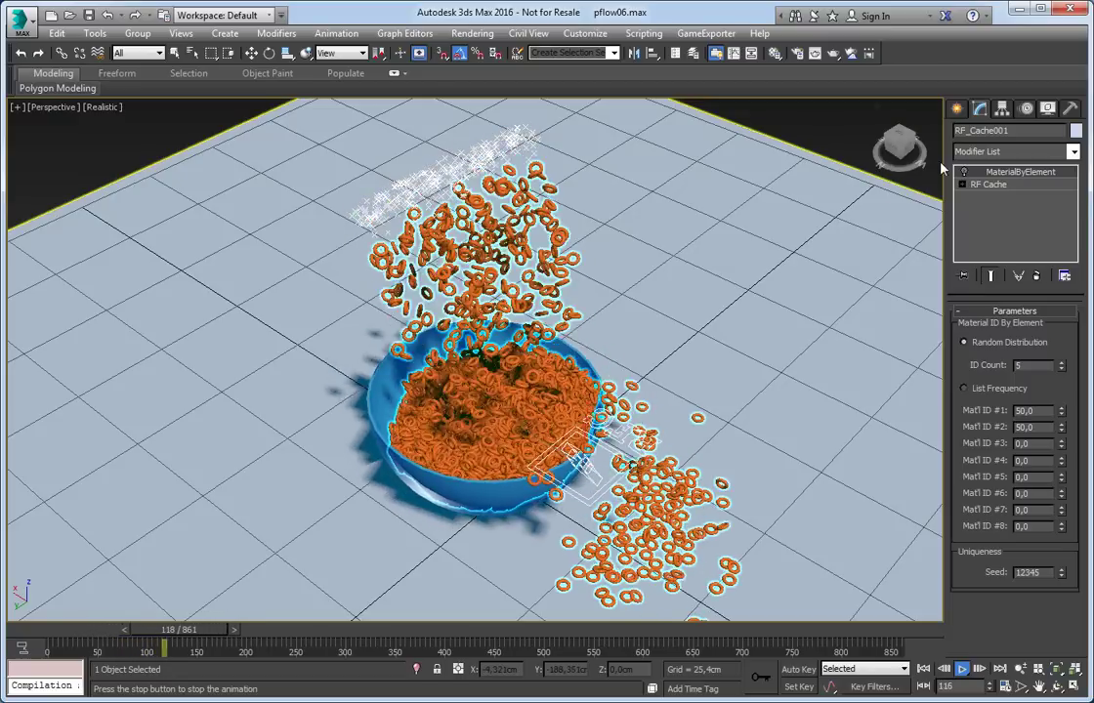
Turn the MaterialByElement modifier back on and set it to Off in Viewport so it applies only in renders
left_click(964, 173)
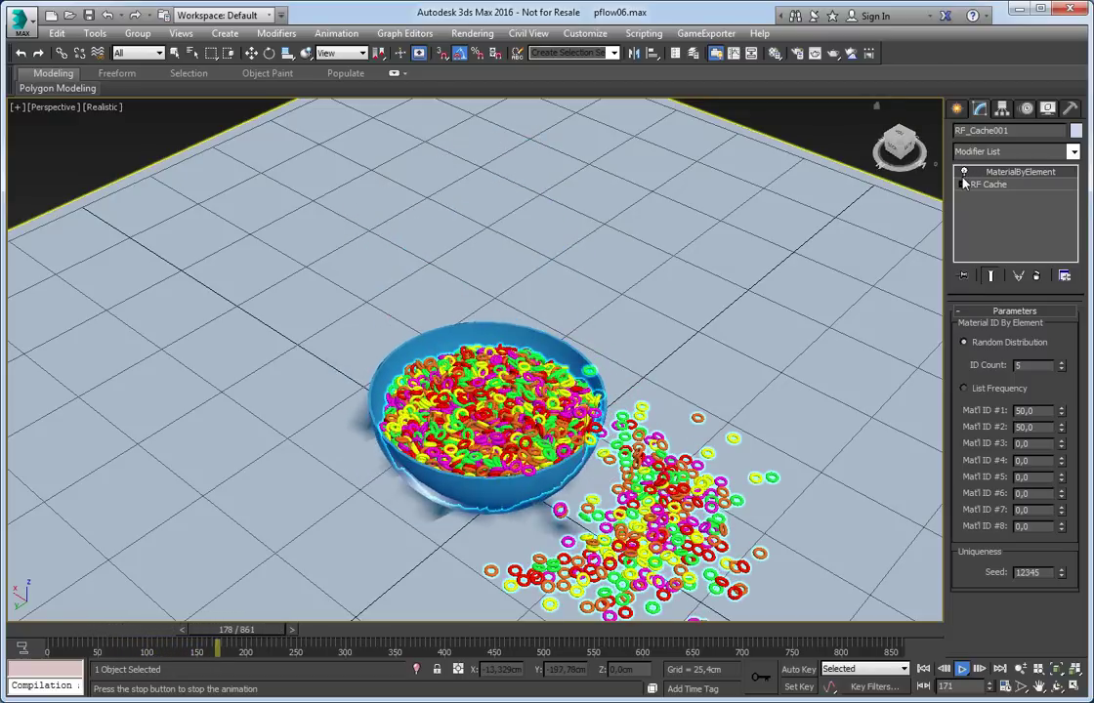
right_click(965, 175)
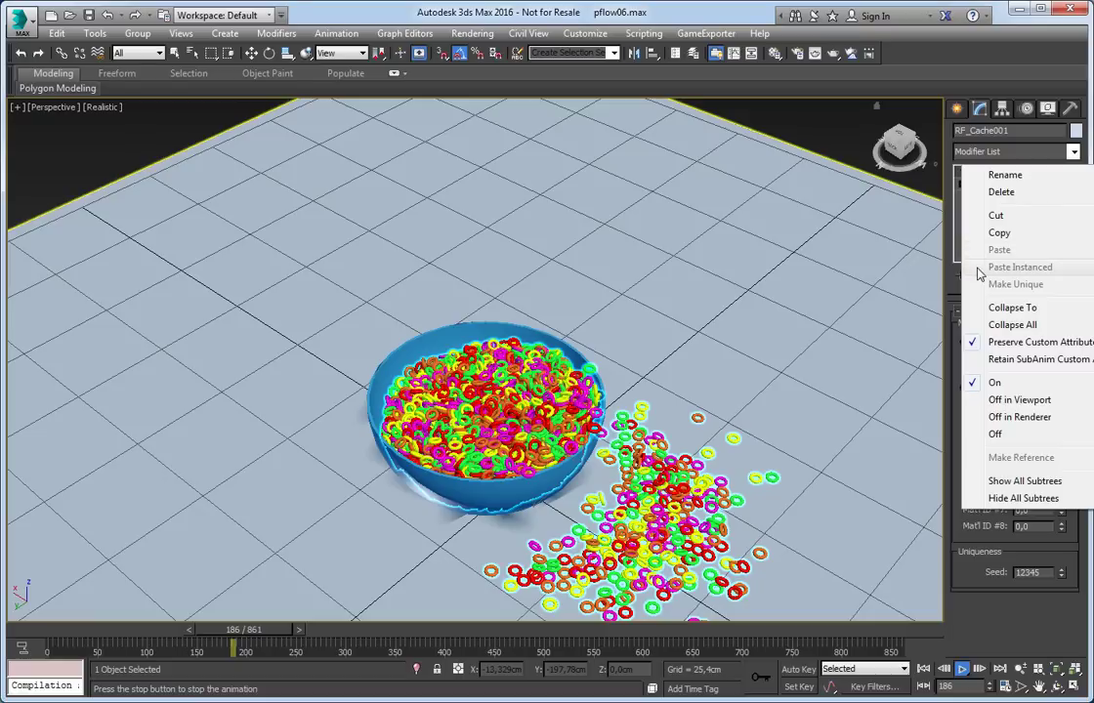
left_click(1016, 400)
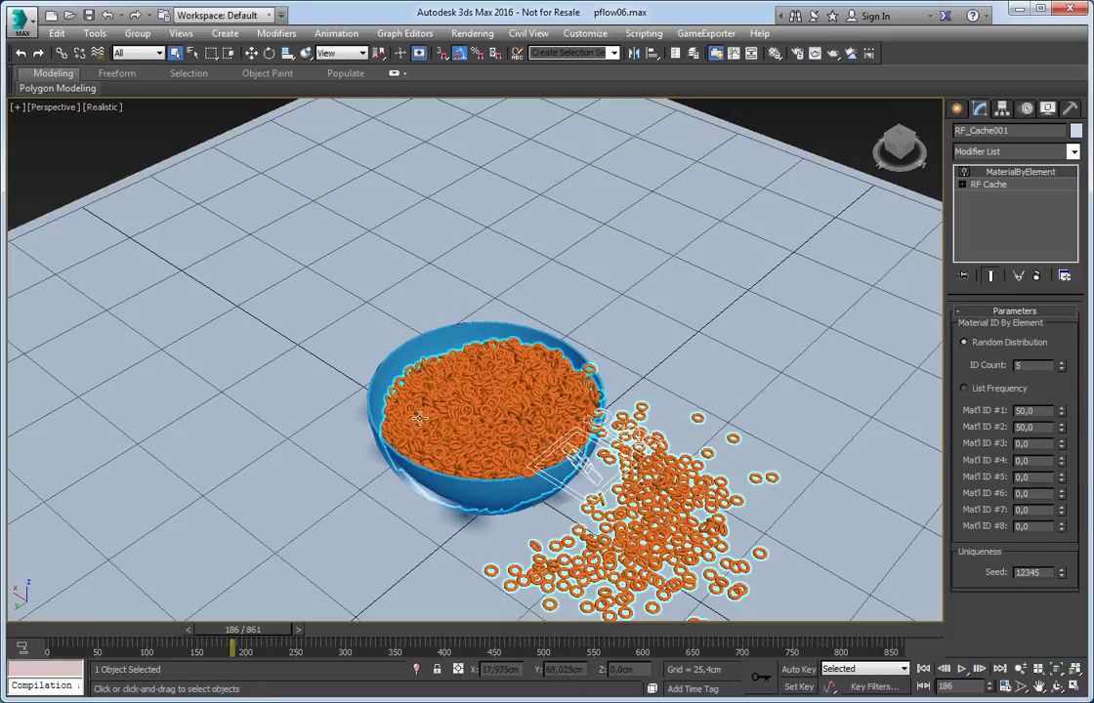
Render frame 186 of the perspective view to check the ring colours, and close the render windows
middle_click_drag(418, 418, 423, 406)
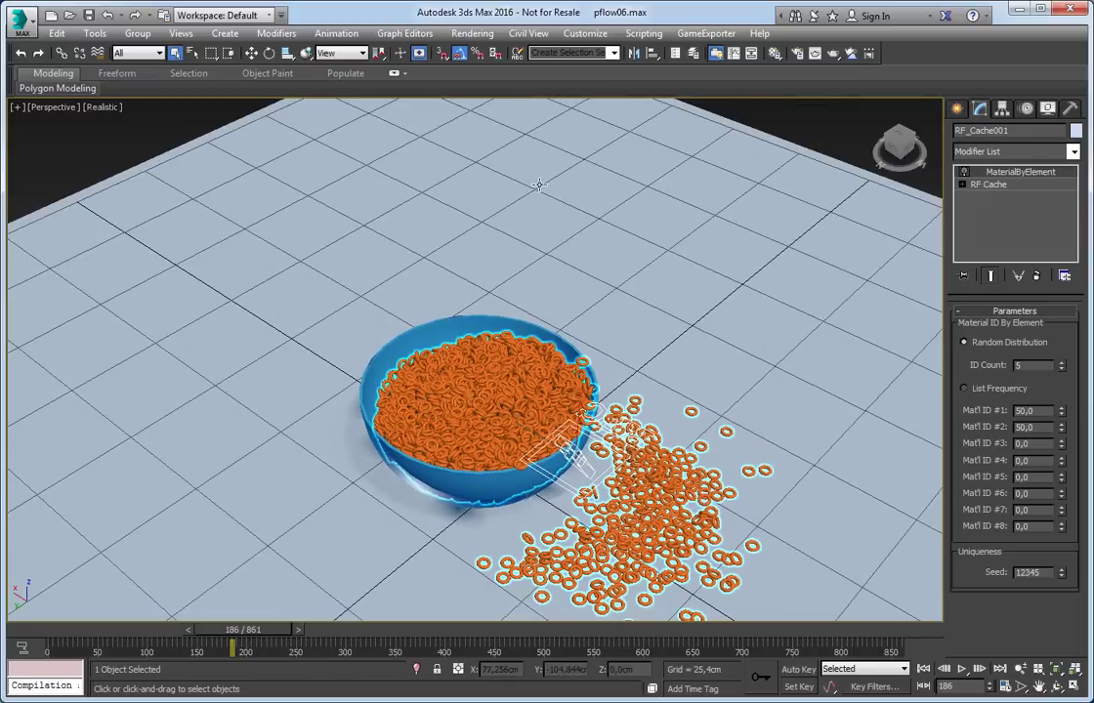
left_click(798, 55)
left_click(567, 65)
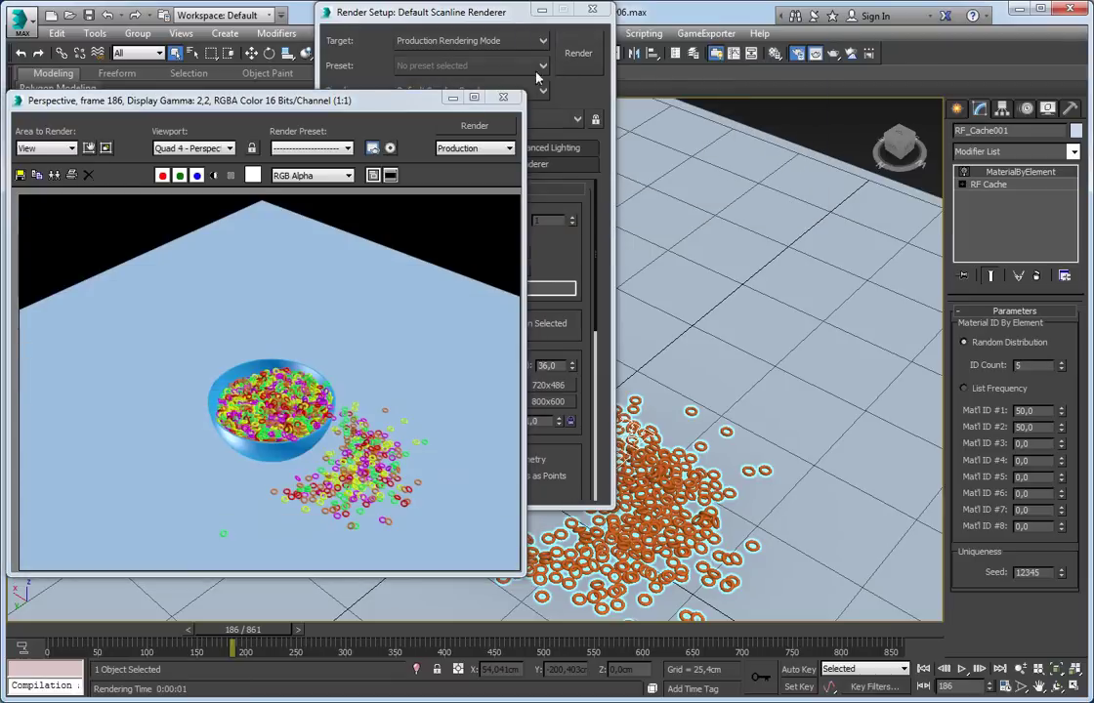
left_click(507, 97)
left_click(590, 11)
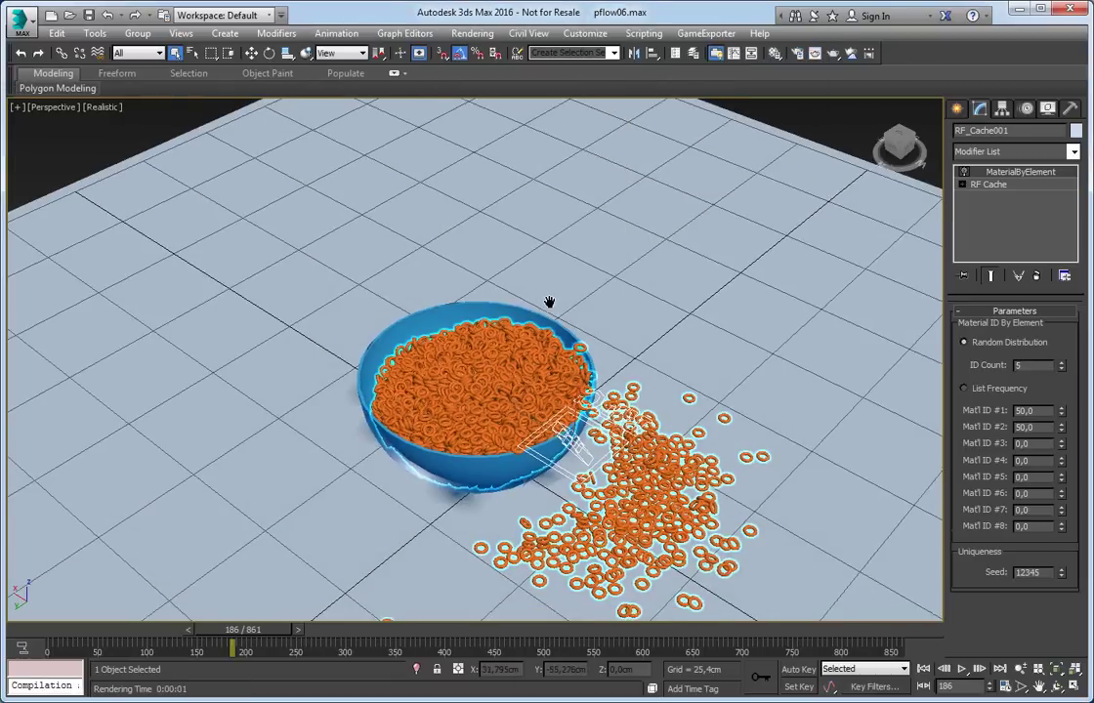